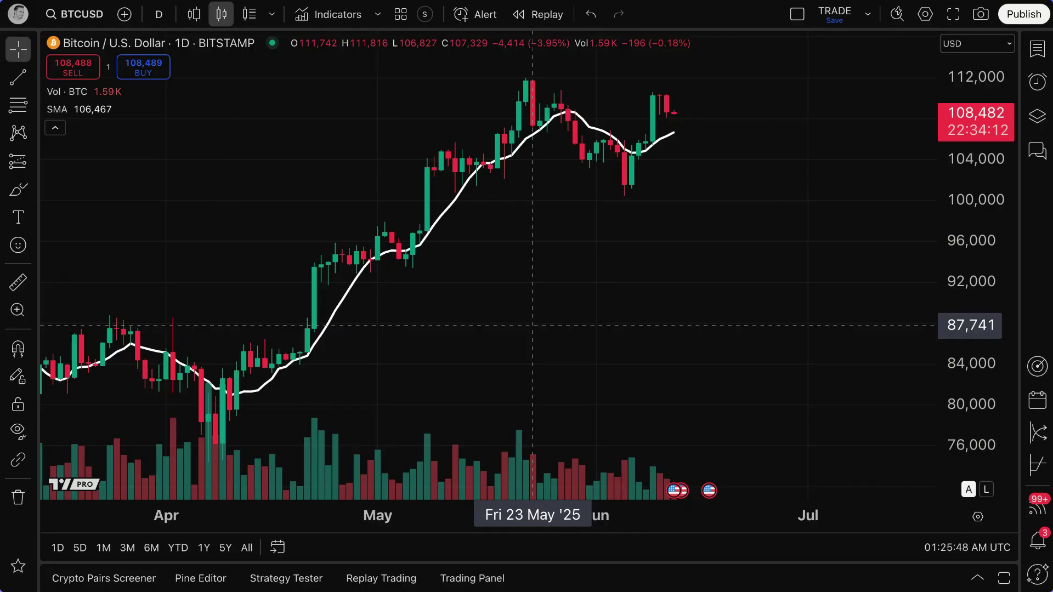
# - Remove the simple moving average from the BTCUSD chart
pyautogui.click(453, 212)
pyautogui.press('Delete')
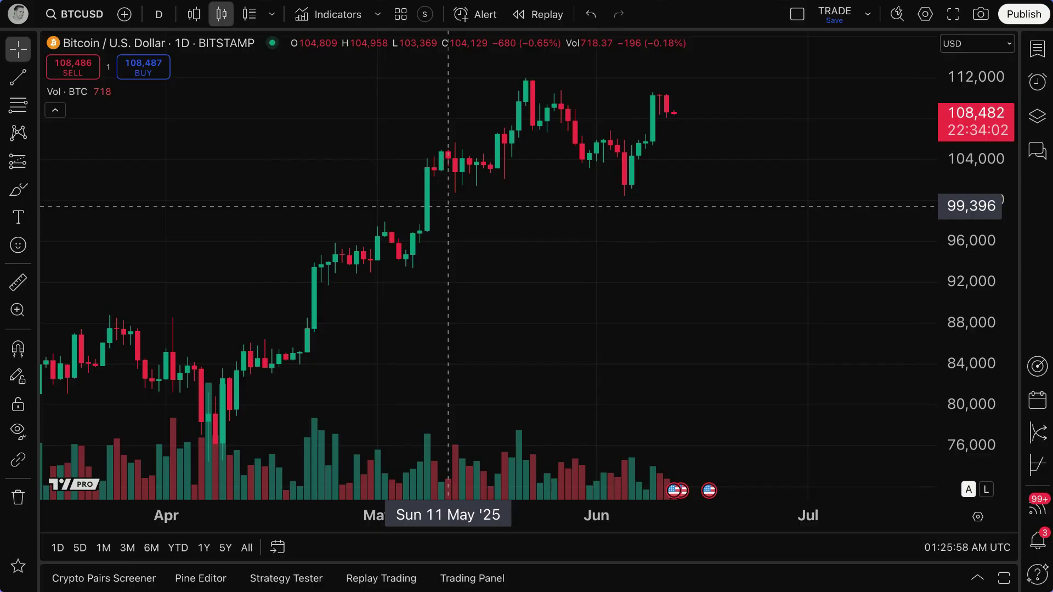
# - Review the settings, message and notification options of a new BTCUSD price alert at 112,201, and close it without creating it
pyautogui.hscroll(2, 526, 200)
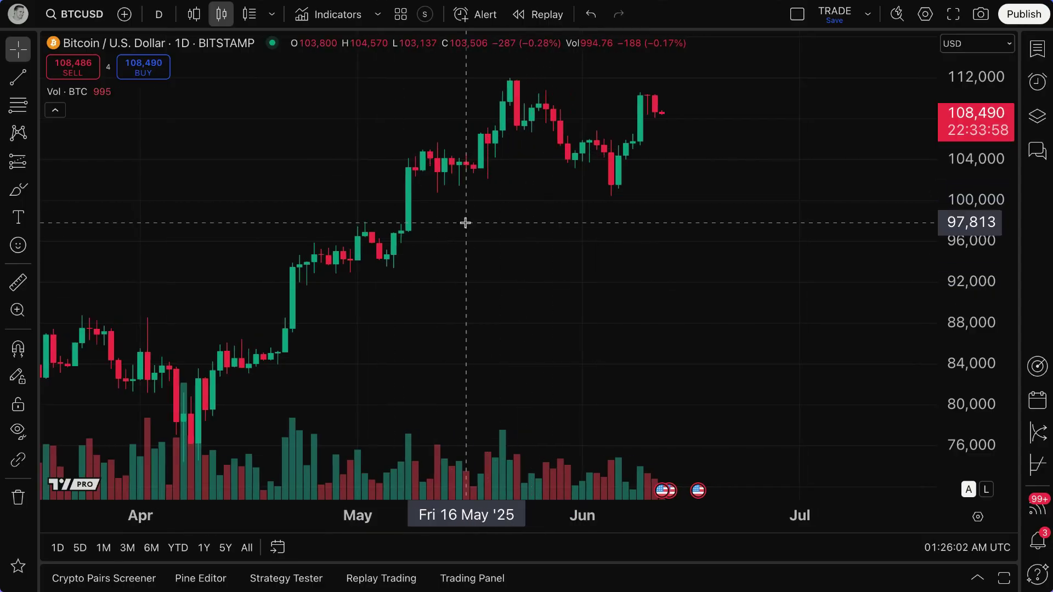
pyautogui.scroll(-1, 468, 249)
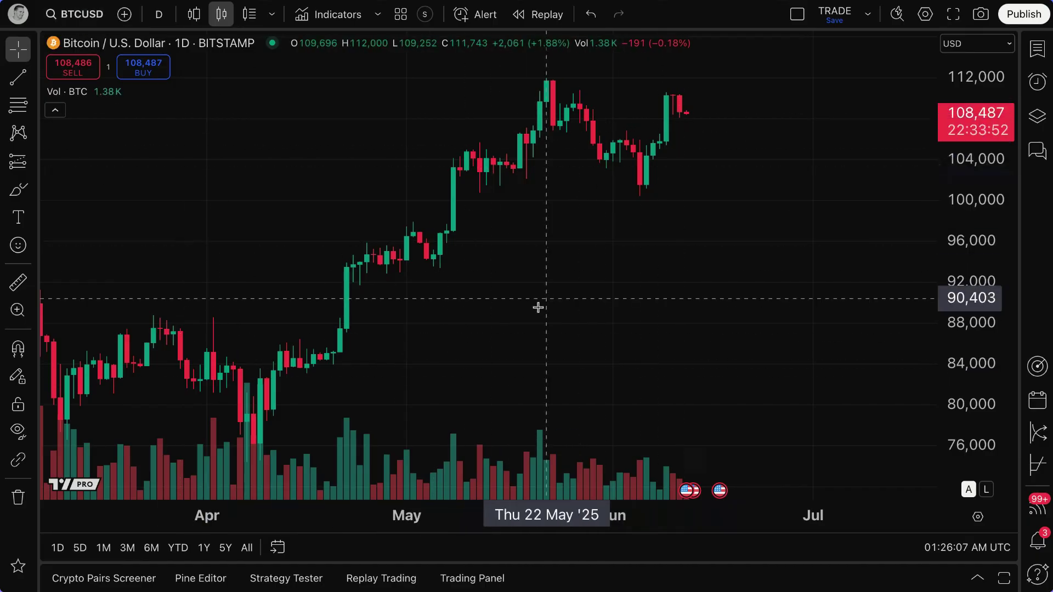
pyautogui.scroll(-1, 540, 307)
pyautogui.scroll(1, 533, 309)
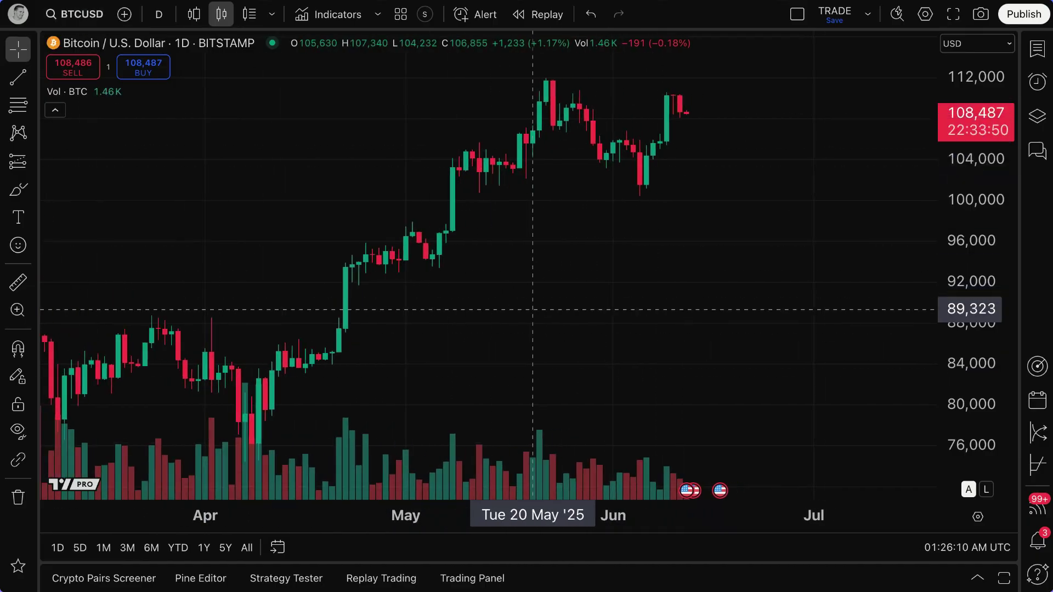
pyautogui.rightClick(701, 77)
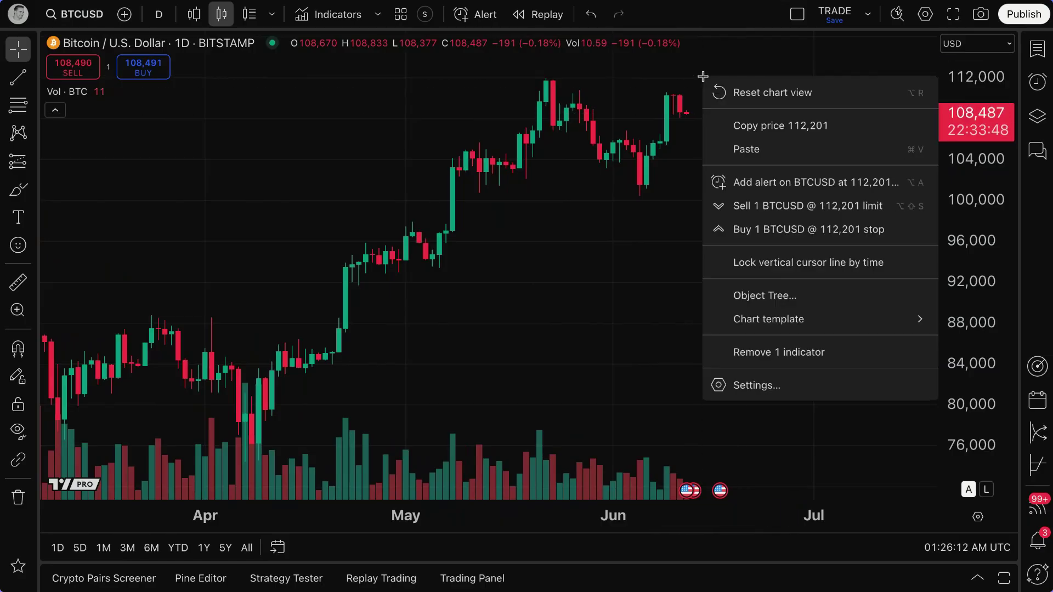
pyautogui.click(790, 191)
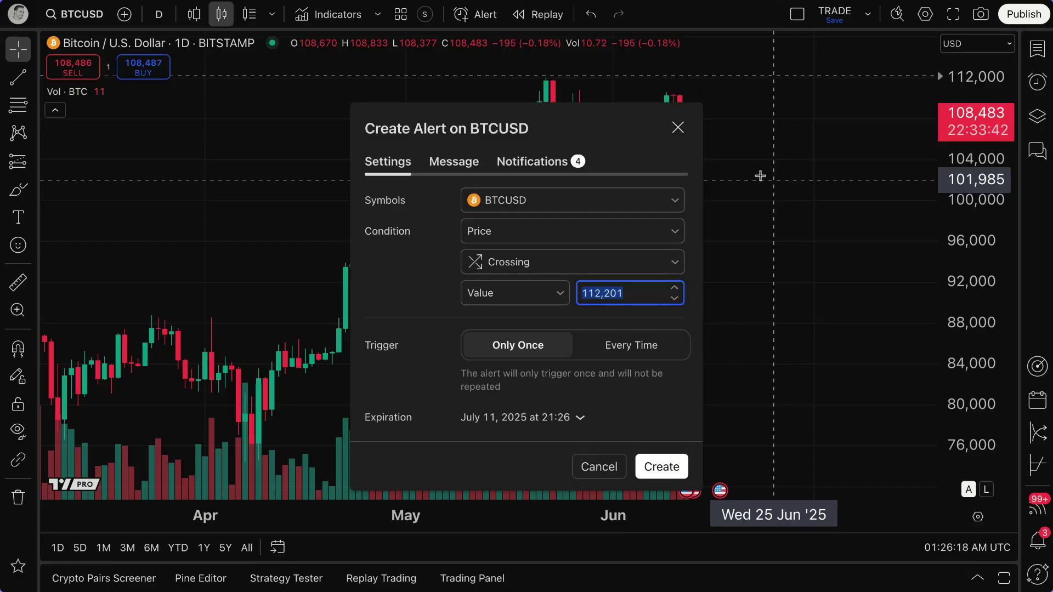
pyautogui.moveTo(556, 132); pyautogui.dragTo(454, 117)
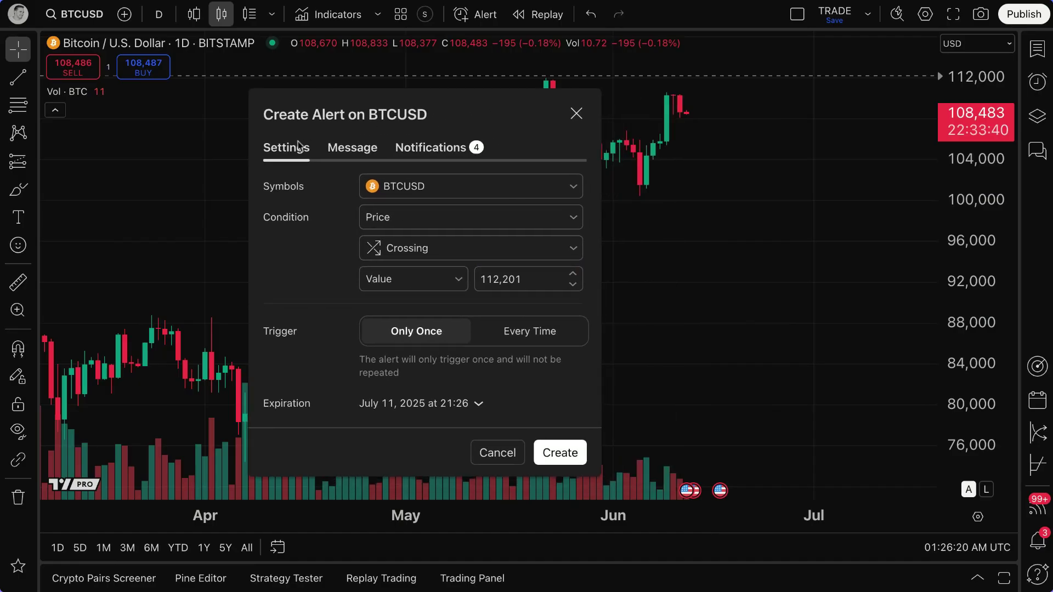
pyautogui.click(338, 152)
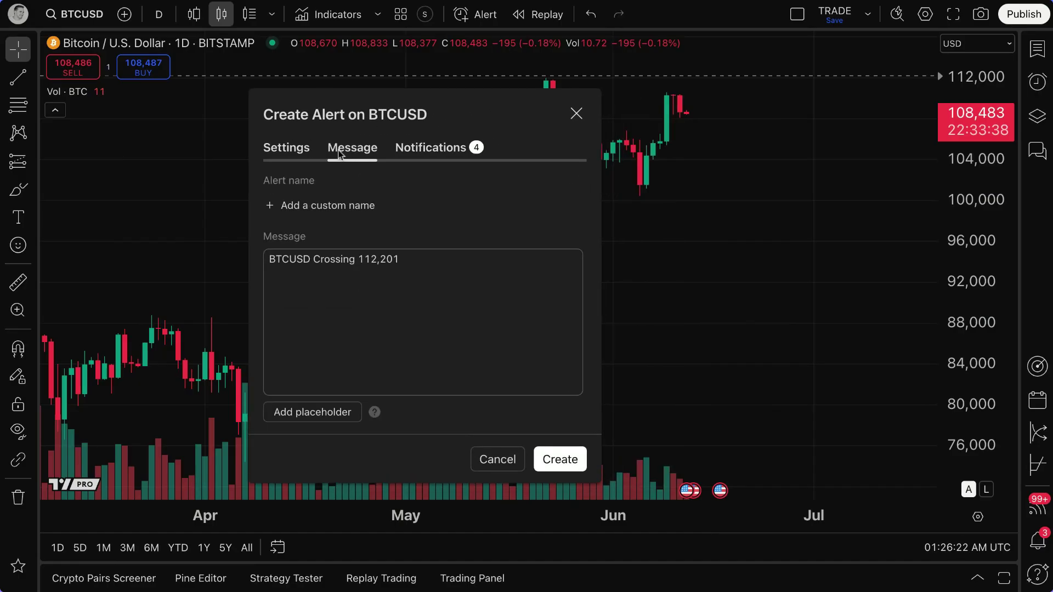
pyautogui.click(418, 150)
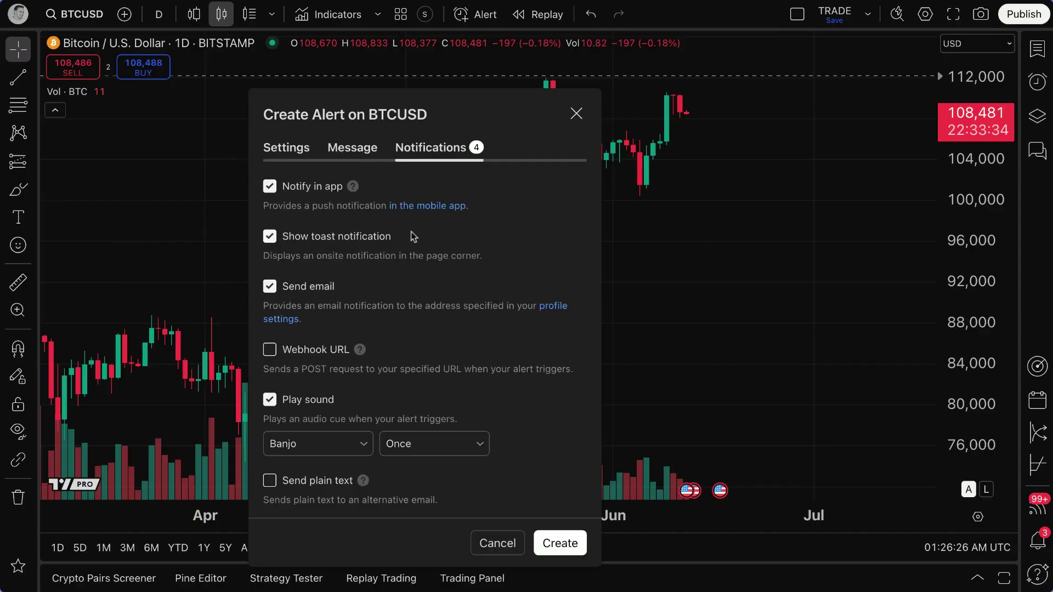
pyautogui.click(575, 114)
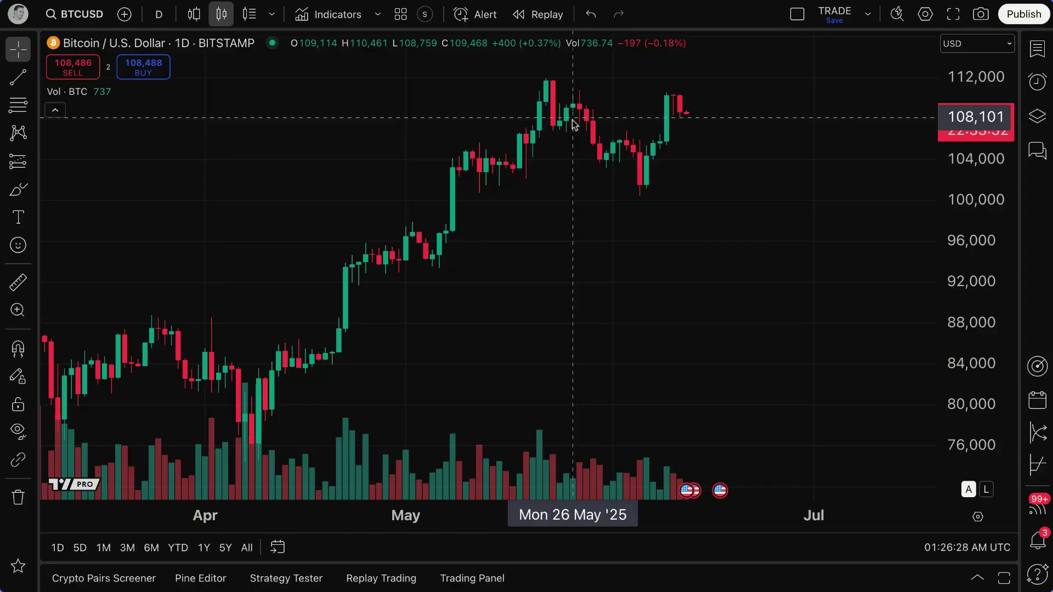
# - Examine the technical indicators, strategies and profiles available in the indicator library
pyautogui.scroll(1, 526, 176)
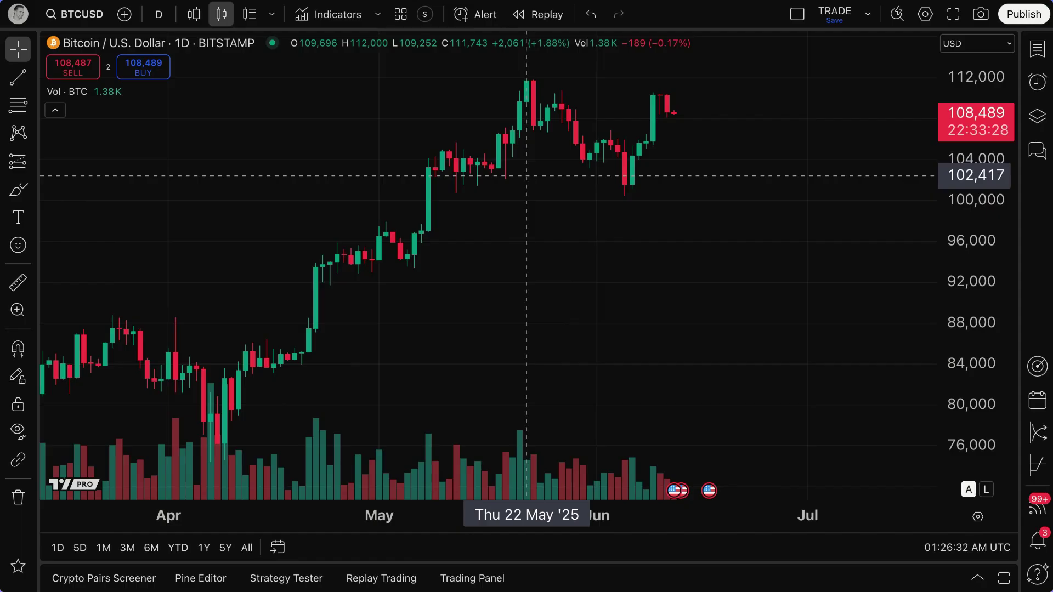
pyautogui.scroll(1, 526, 175)
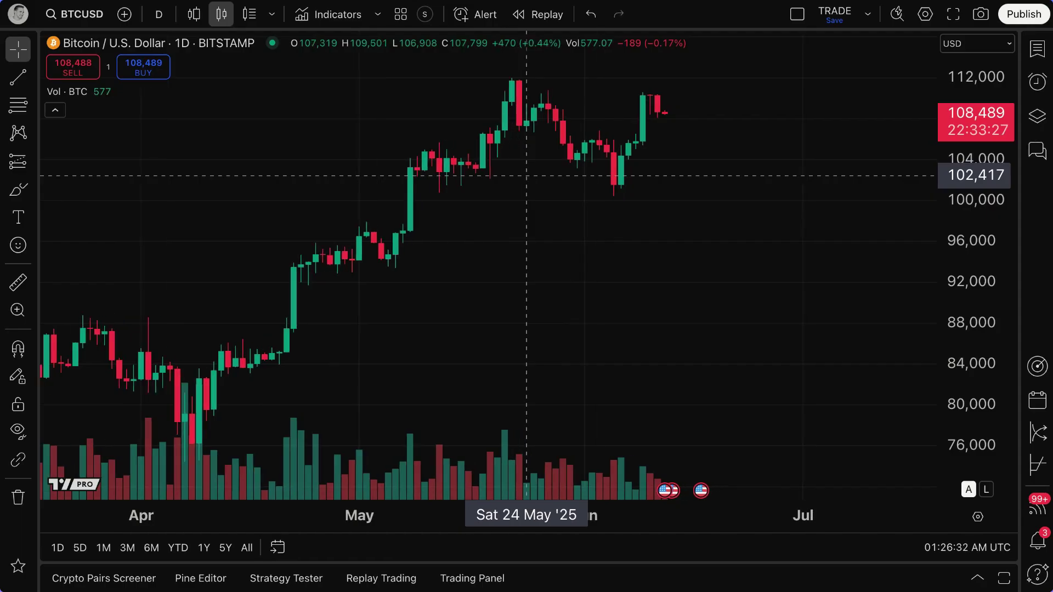
pyautogui.click(330, 20)
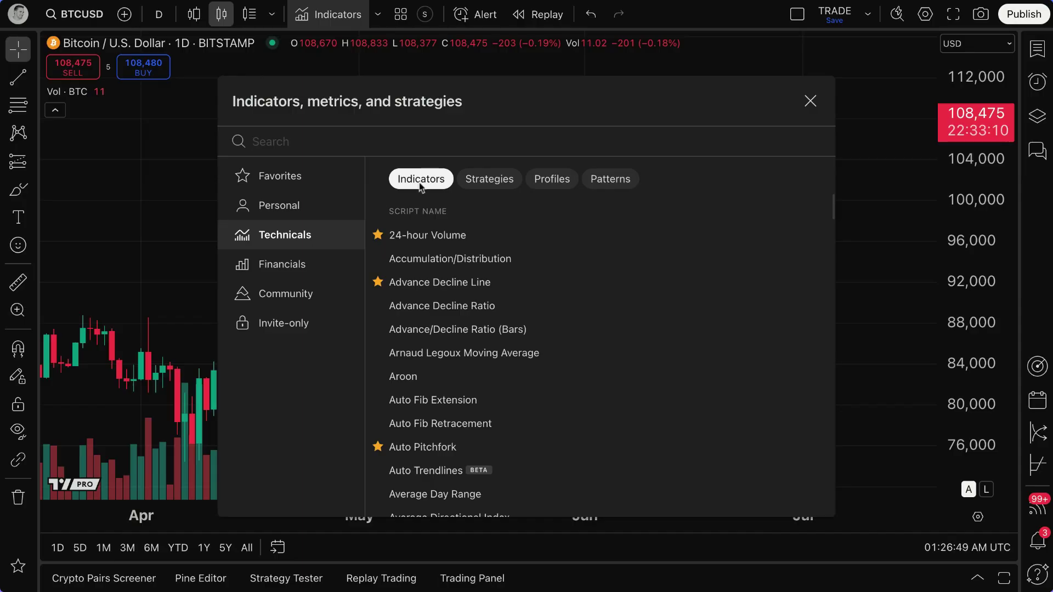
pyautogui.click(460, 184)
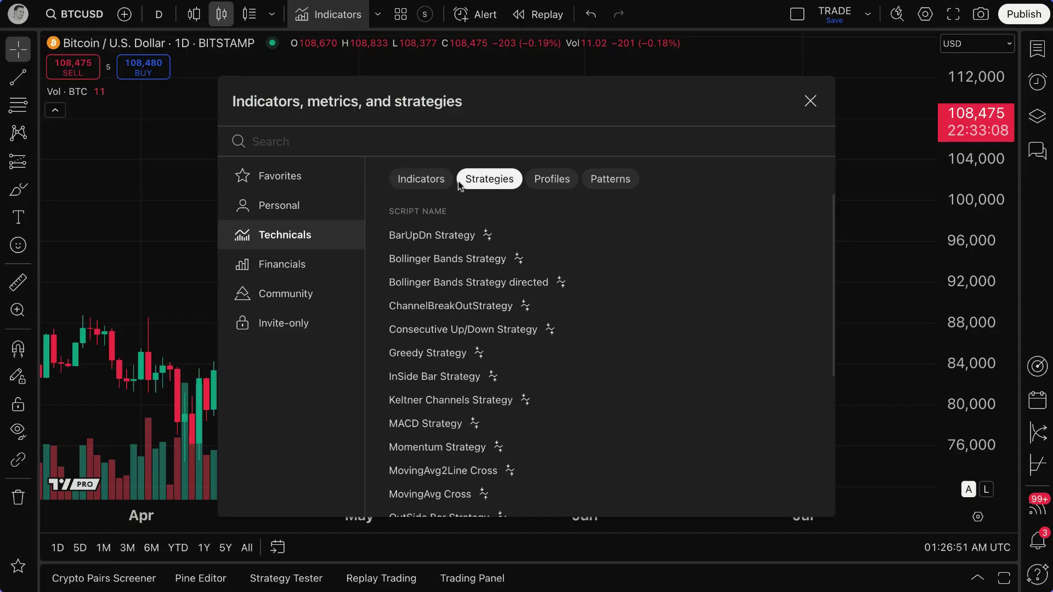
pyautogui.click(548, 184)
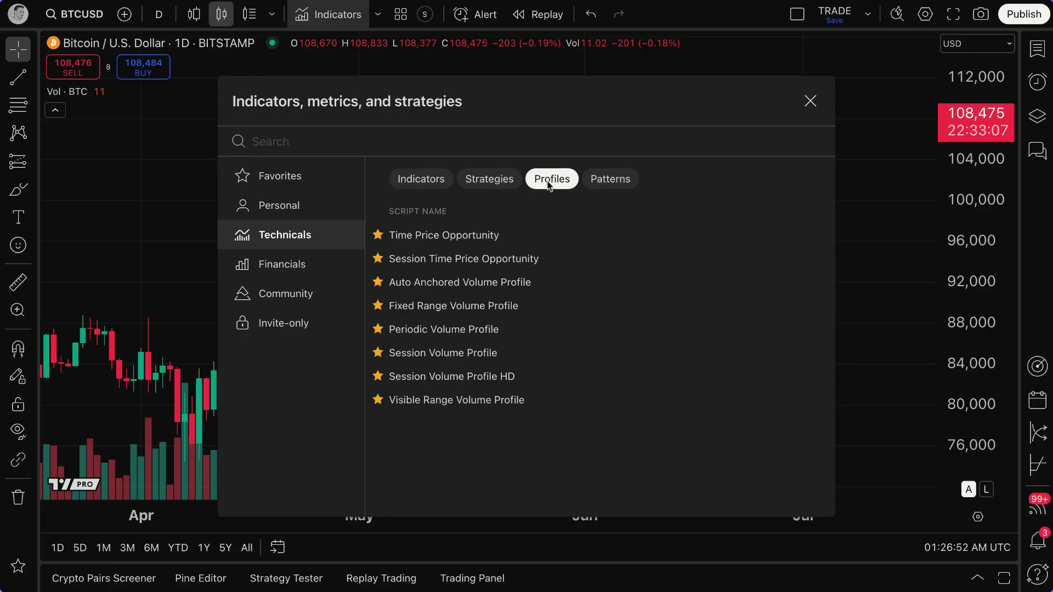
pyautogui.click(502, 181)
pyautogui.click(439, 179)
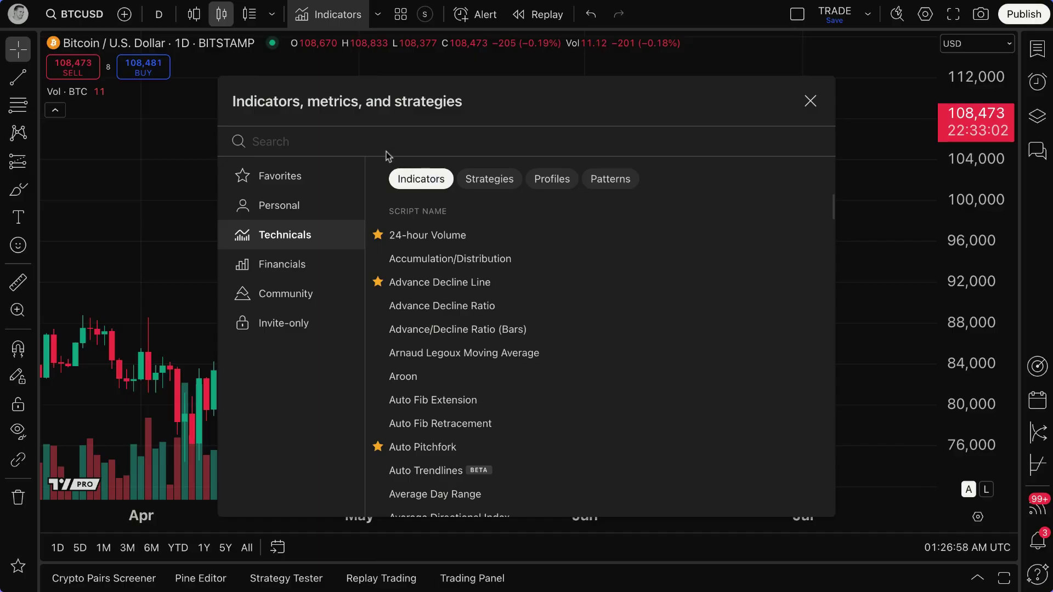
# - Search the indicator library for "simple" and add Moving Average Simple to the chart
pyautogui.write('simple')
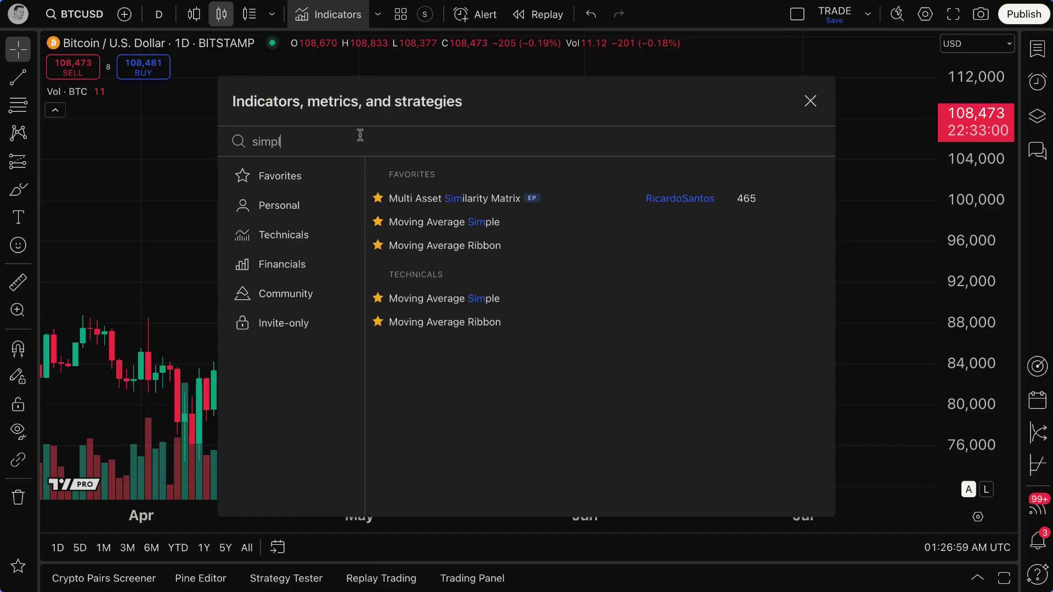
pyautogui.click(417, 198)
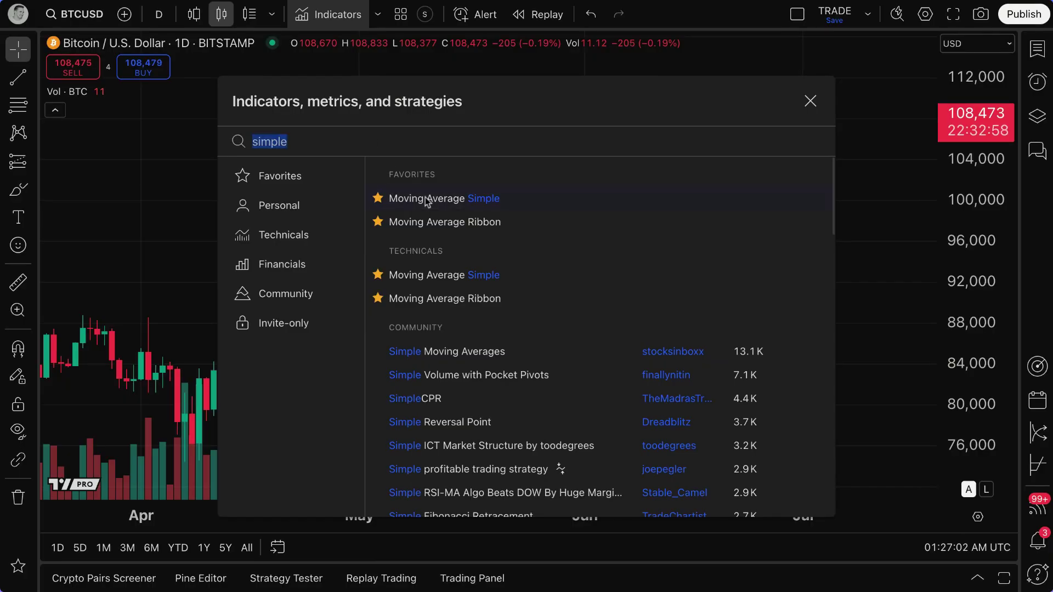
pyautogui.click(817, 114)
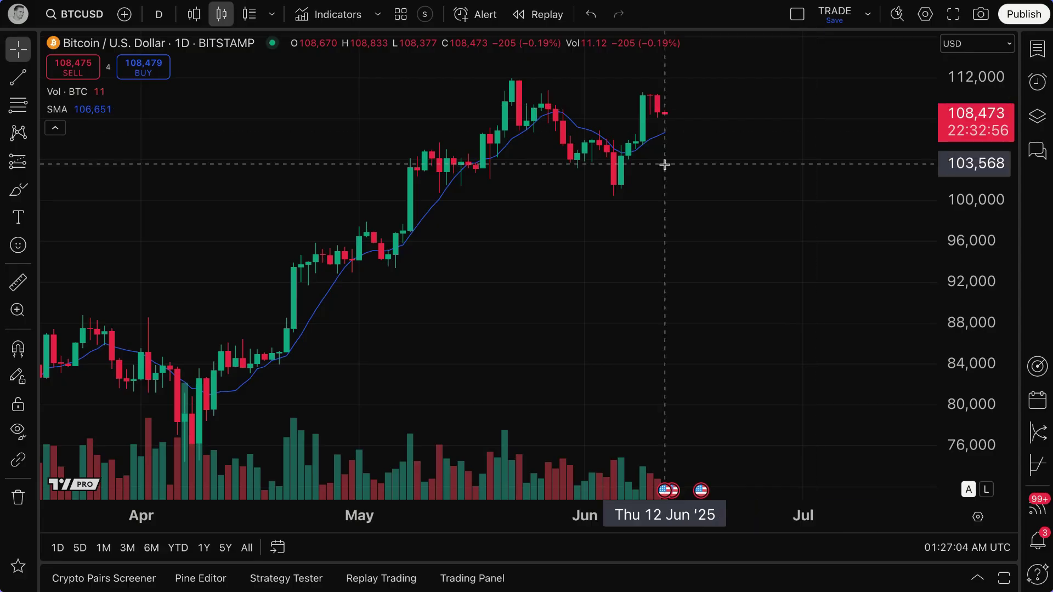
# - Examine the condition and trigger settings of a new alert on the moving average at 99,611, and close it without creating it
pyautogui.scroll(-2, 497, 219)
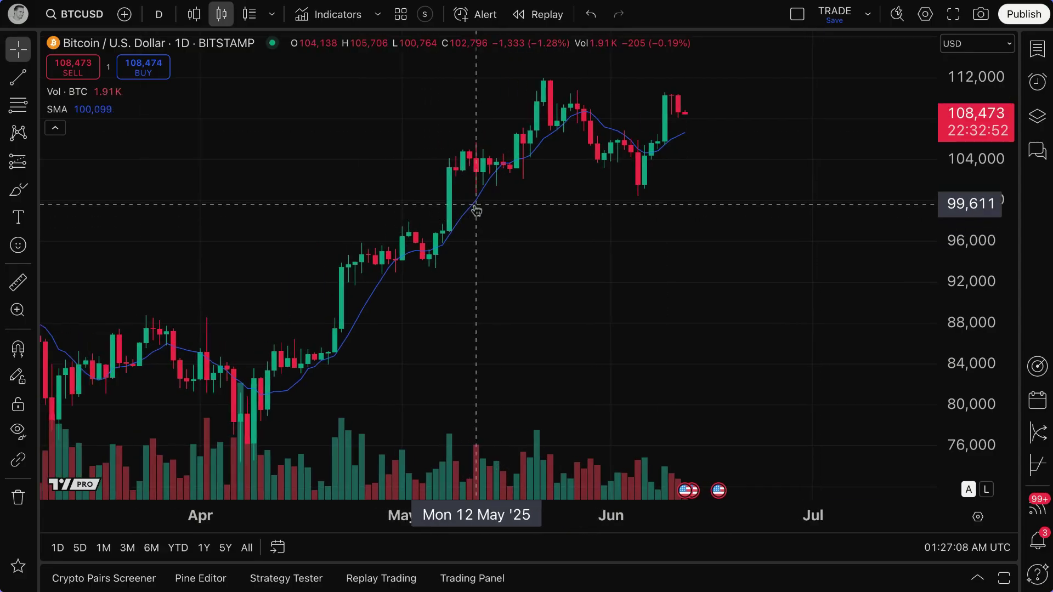
pyautogui.rightClick(476, 209)
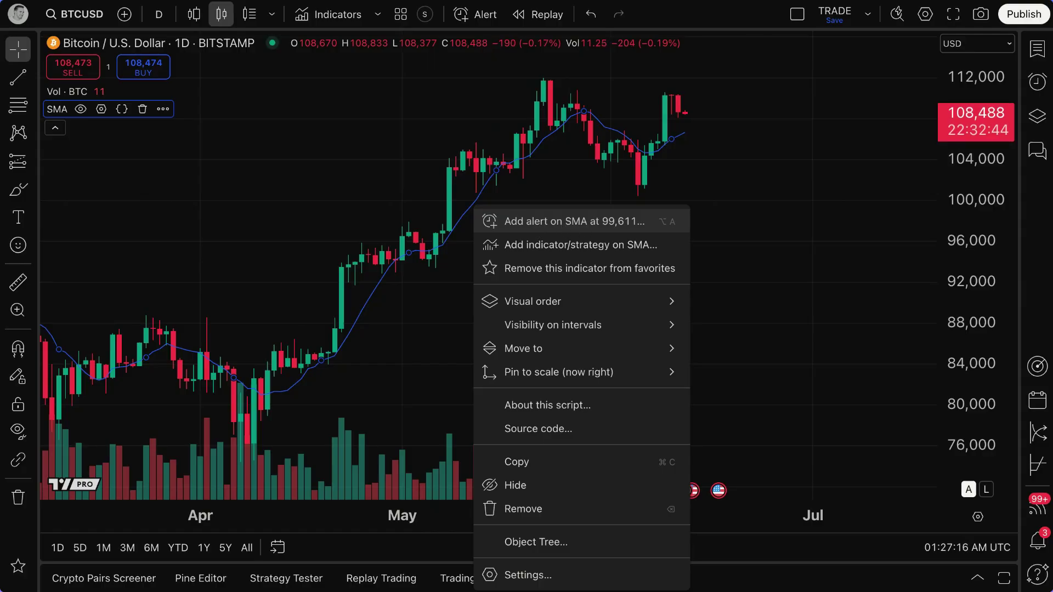
pyautogui.click(574, 221)
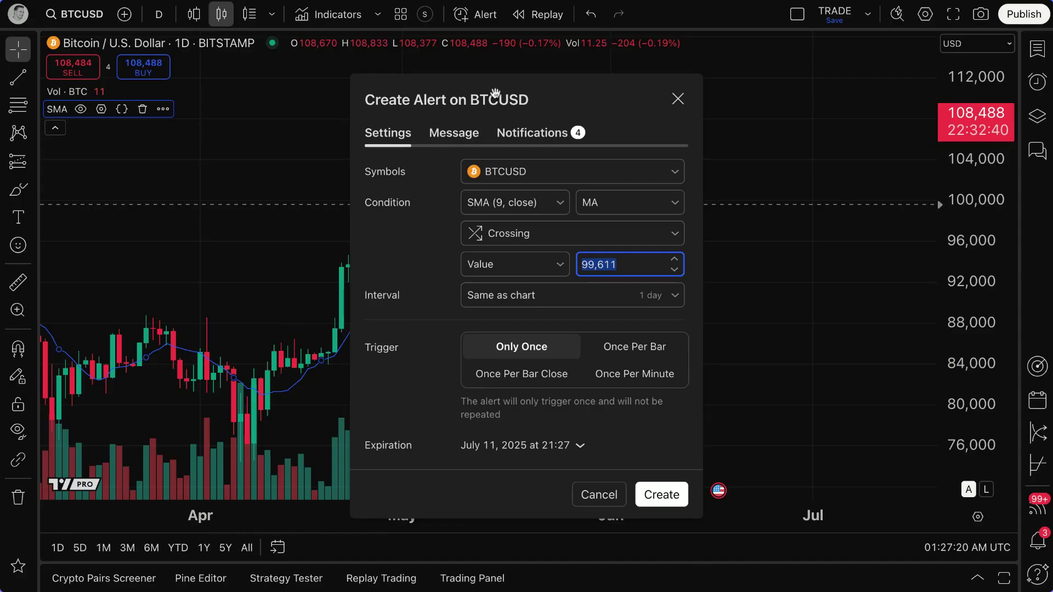
pyautogui.moveTo(494, 92); pyautogui.dragTo(240, 74)
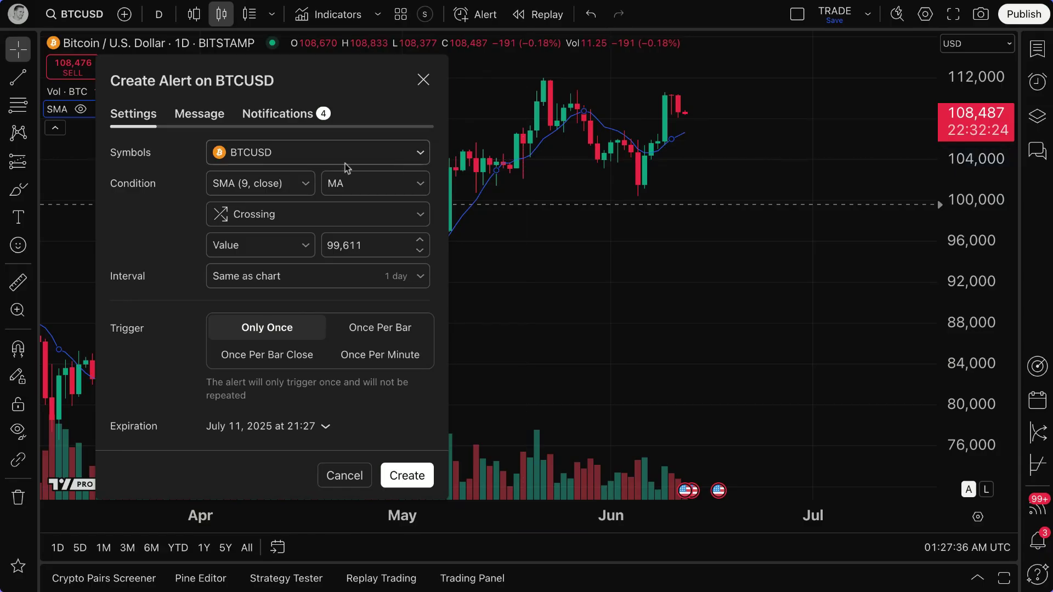
pyautogui.click(423, 80)
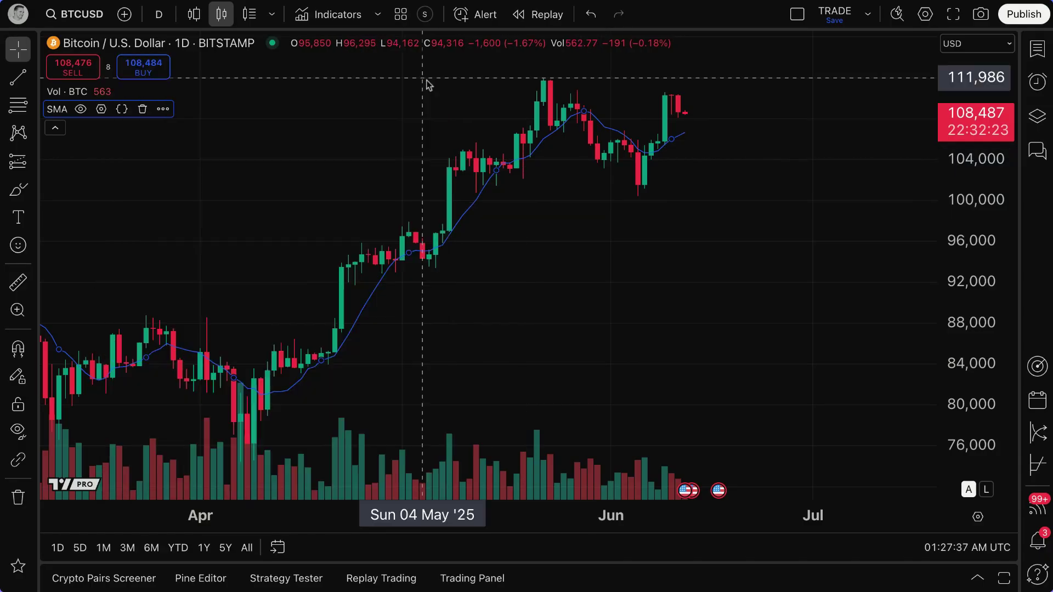
# - Review the settings, message and notification options of a new moving average alert at 99,396, and close it without creating it
pyautogui.rightClick(726, 125)
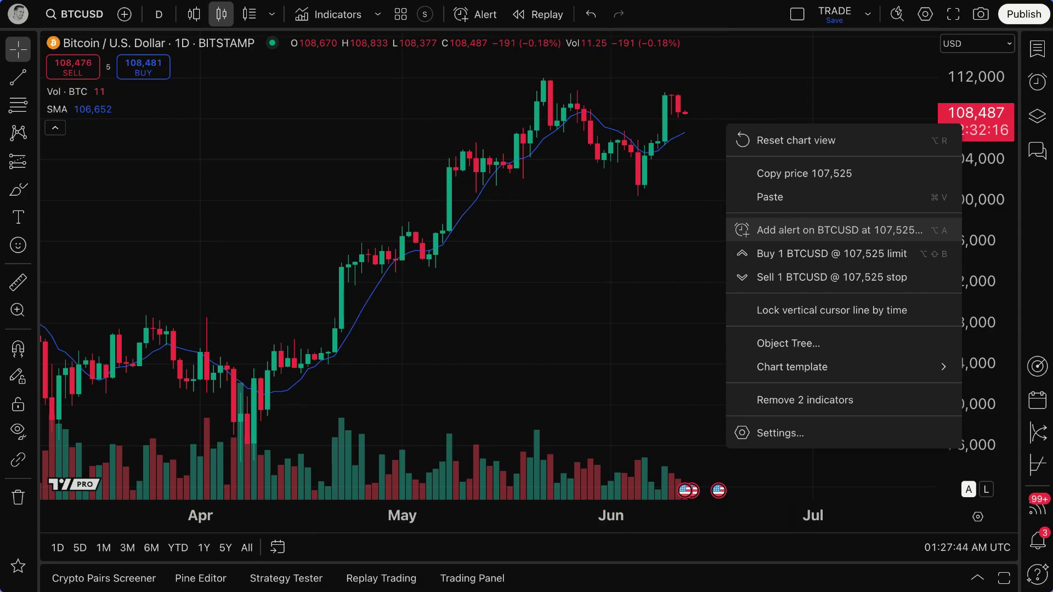
pyautogui.click(656, 231)
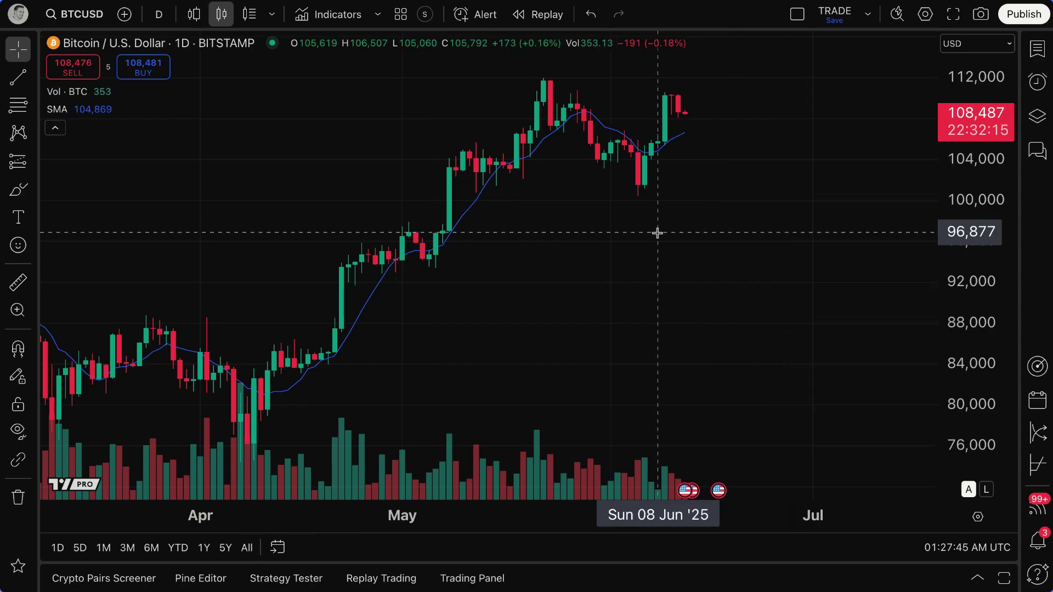
pyautogui.rightClick(472, 213)
pyautogui.click(508, 222)
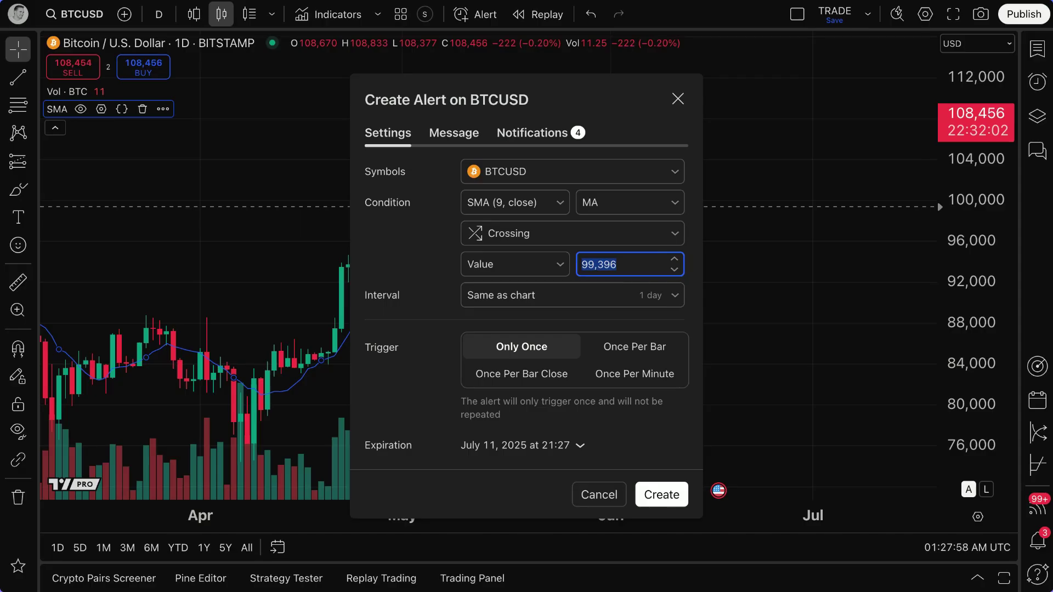
pyautogui.click(394, 141)
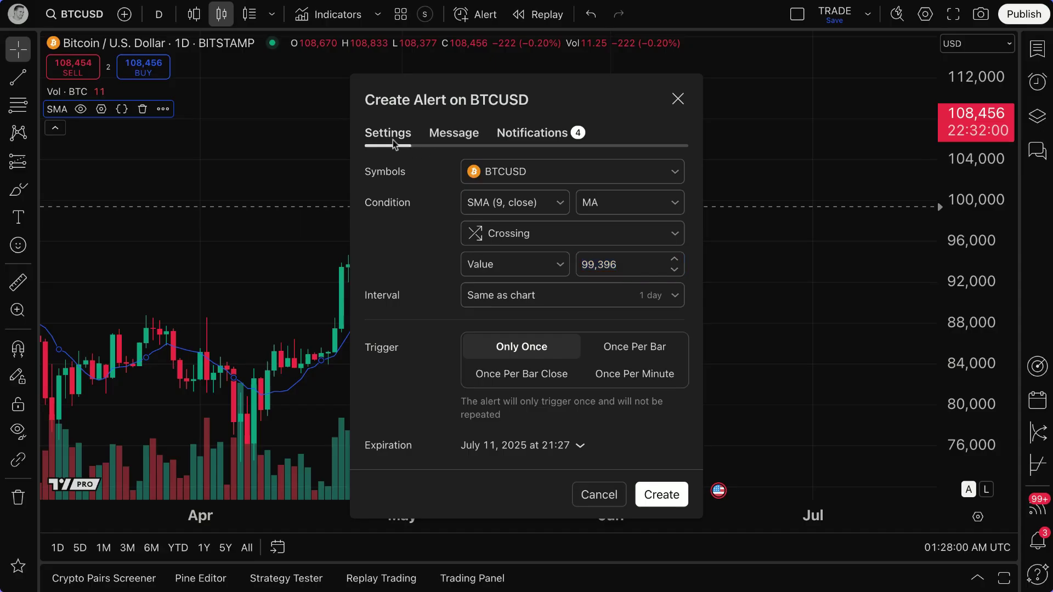
pyautogui.click(452, 137)
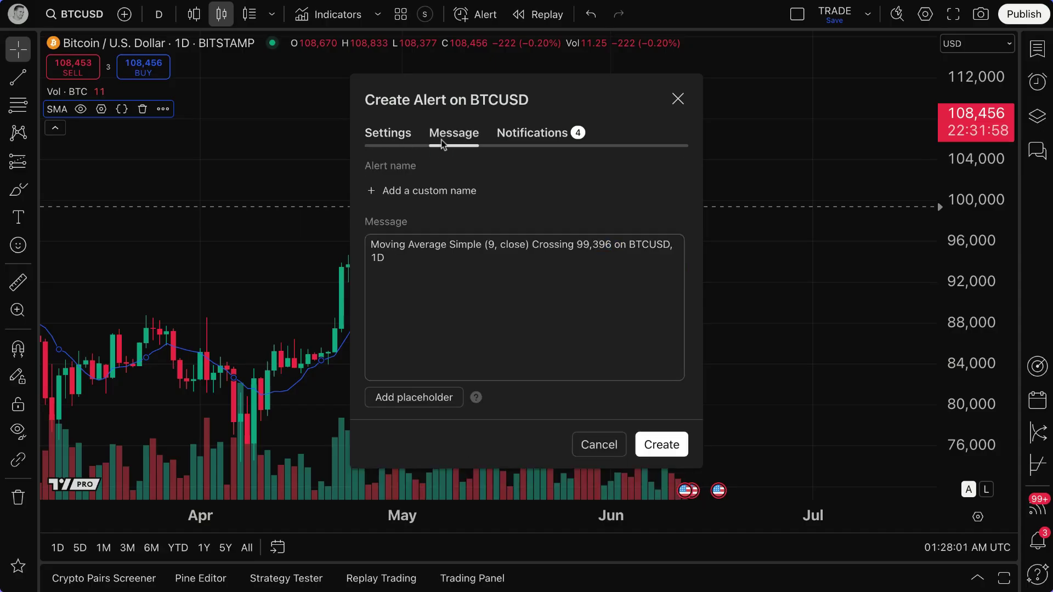
pyautogui.click(522, 137)
pyautogui.click(677, 99)
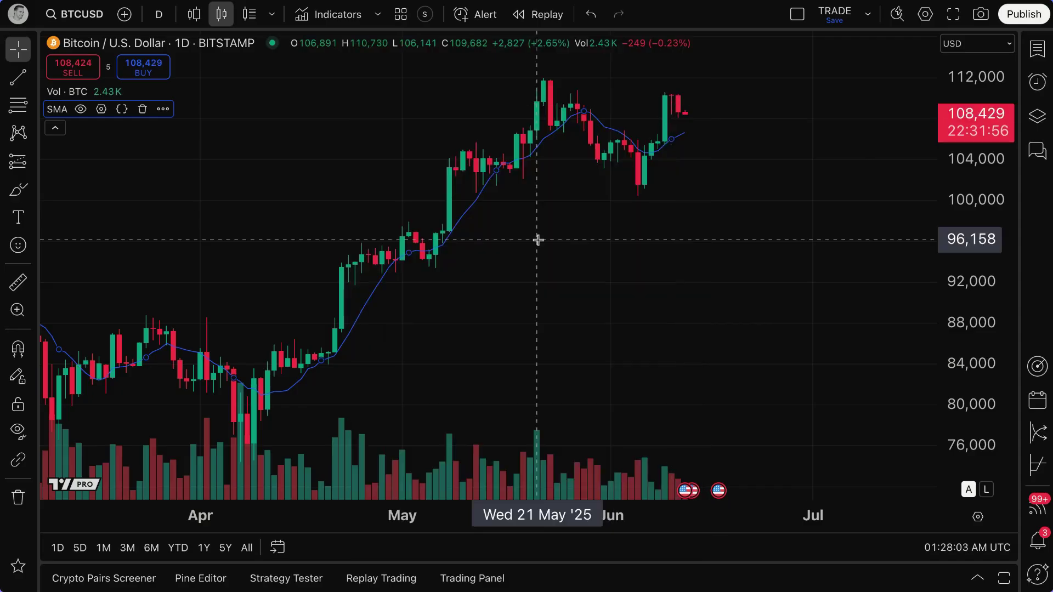
# - Show the Moonshots watchlist beside the chart and widen it
pyautogui.scroll(3, 538, 239)
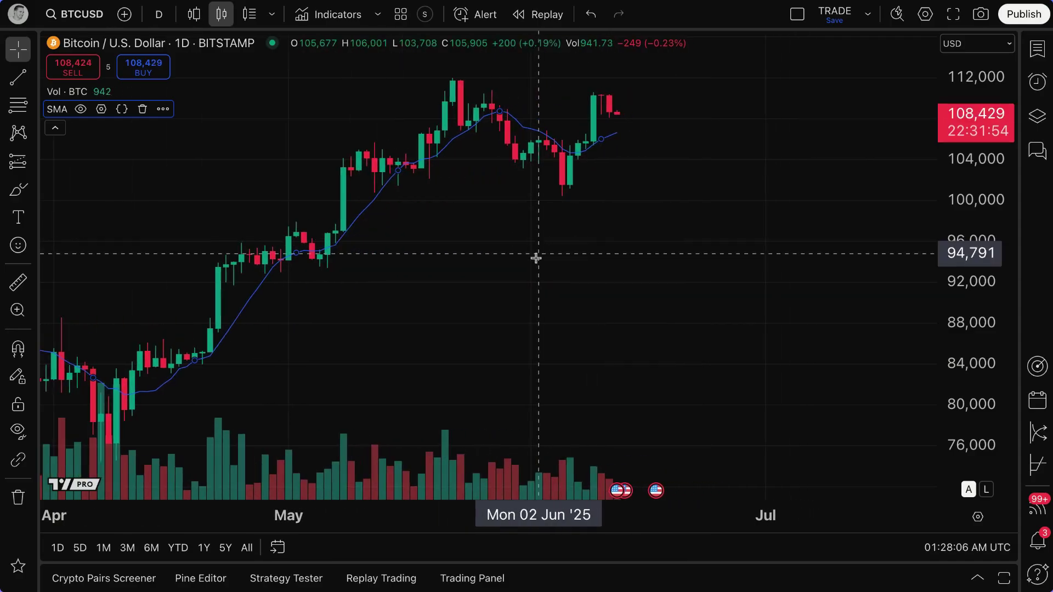
pyautogui.moveTo(536, 256); pyautogui.dragTo(552, 272)
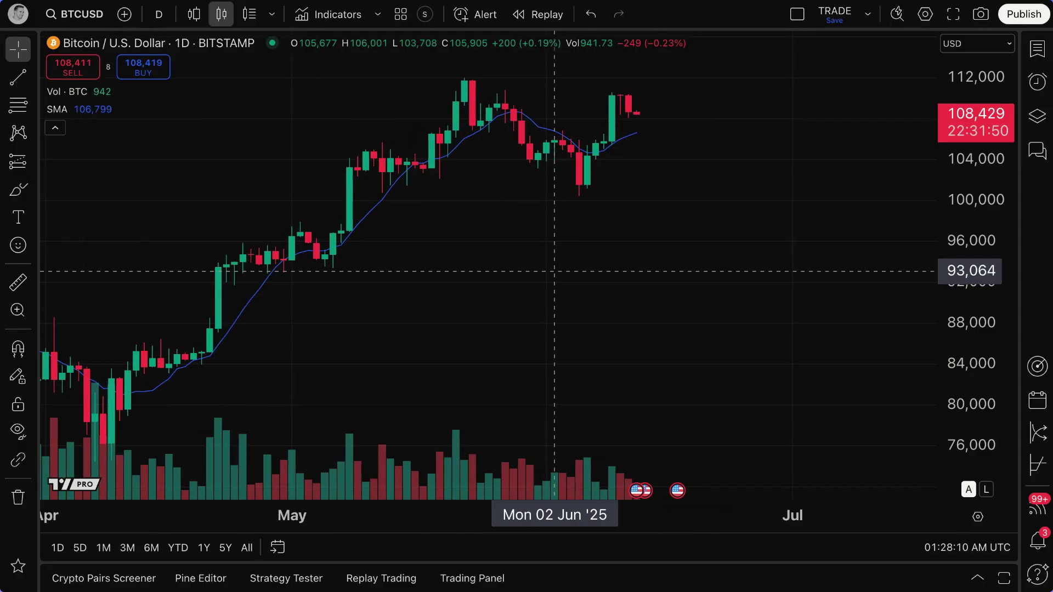
pyautogui.moveTo(554, 270); pyautogui.dragTo(612, 284)
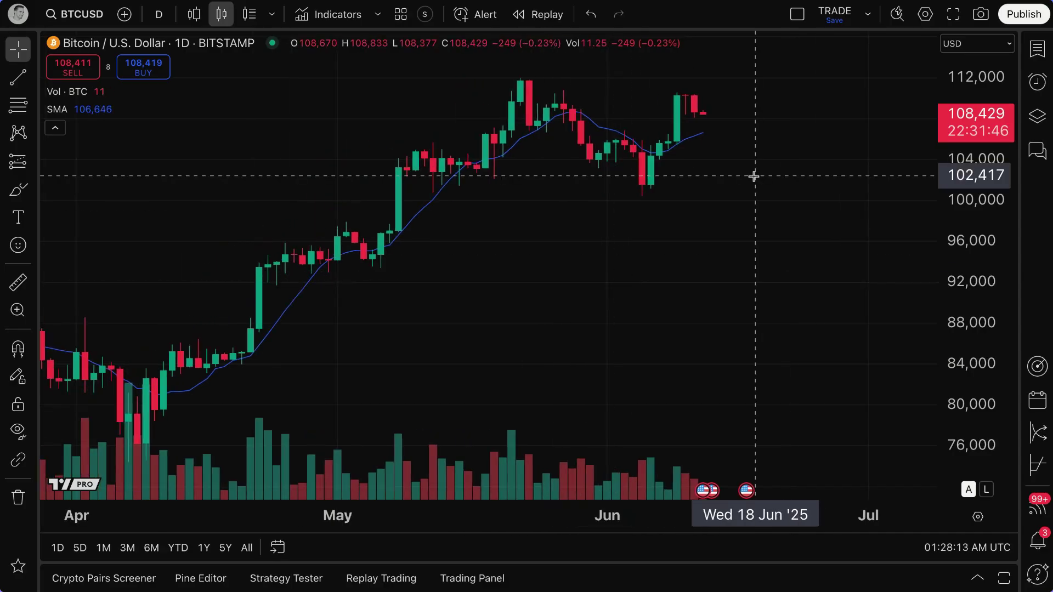
pyautogui.click(1038, 50)
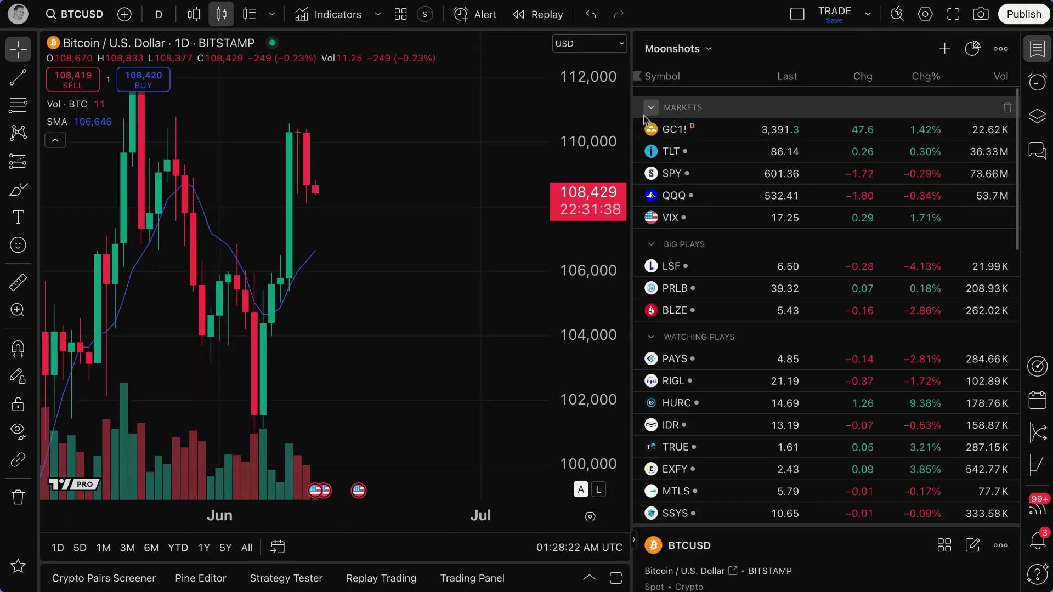
pyautogui.moveTo(631, 132); pyautogui.dragTo(571, 133)
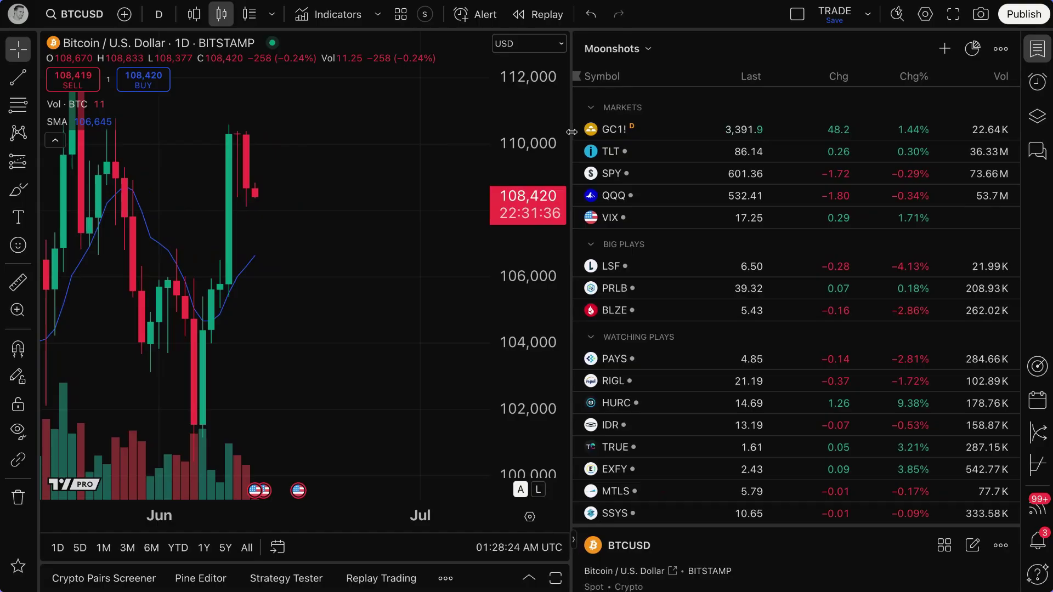
# - Look through the symbols of the Moonshots watchlist and switch to the Key Indexes list
pyautogui.scroll(-10, 626, 237)
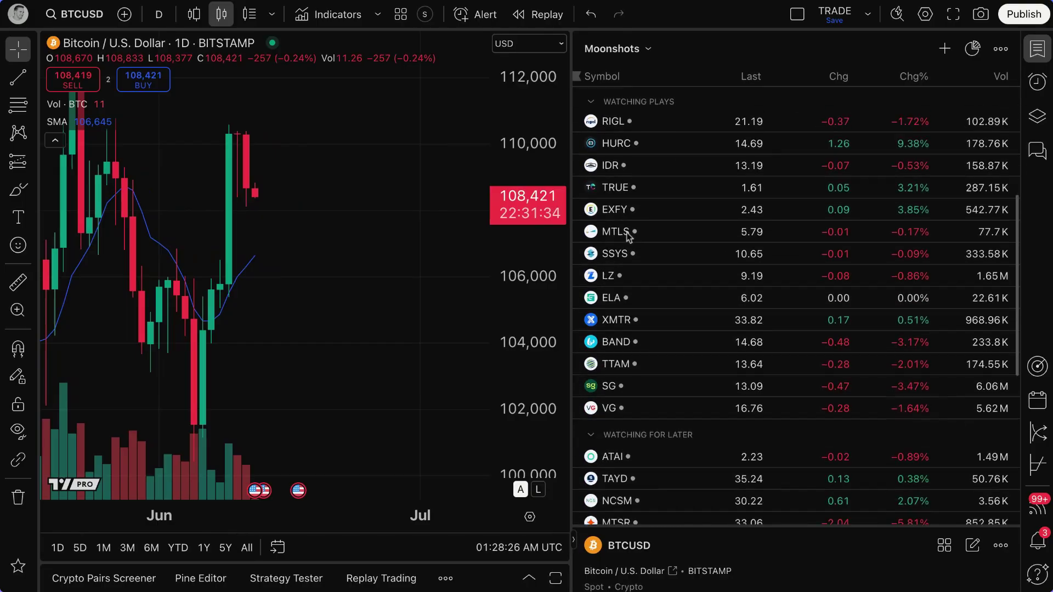
pyautogui.scroll(-8, 626, 237)
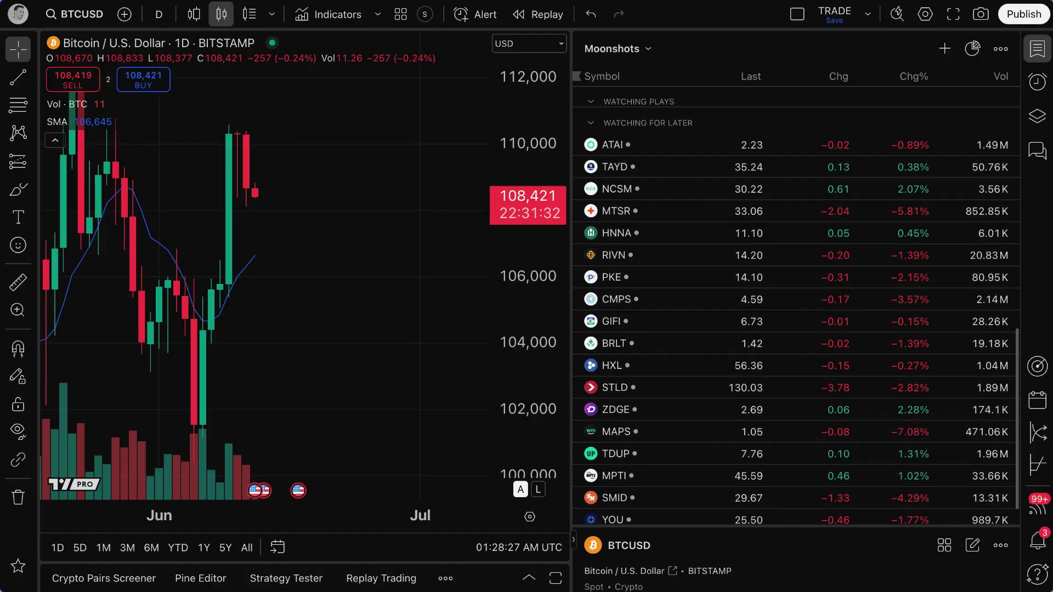
pyautogui.scroll(2, 627, 237)
pyautogui.scroll(15, 629, 208)
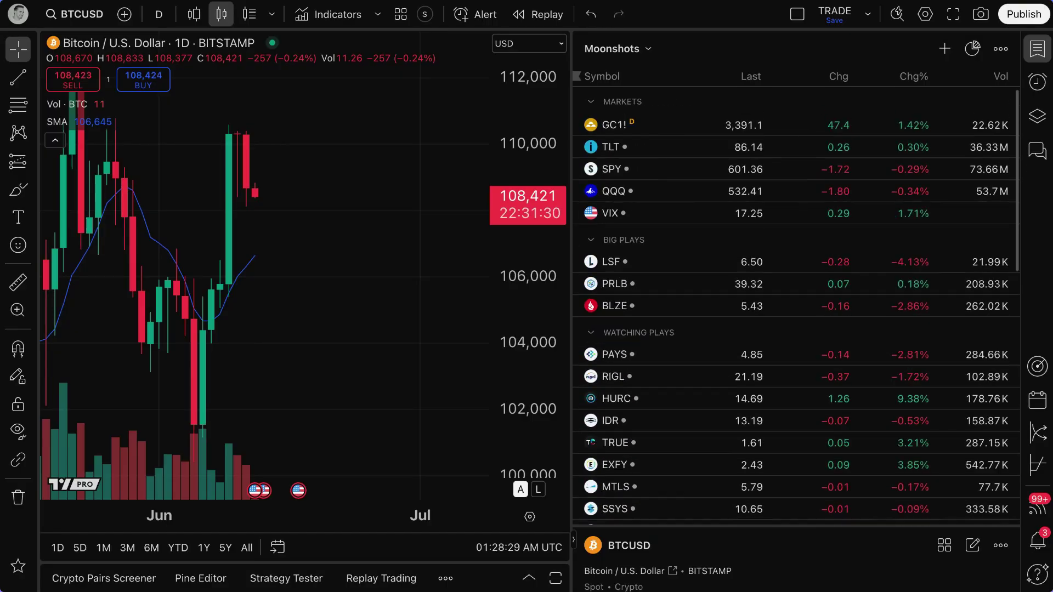
pyautogui.click(645, 48)
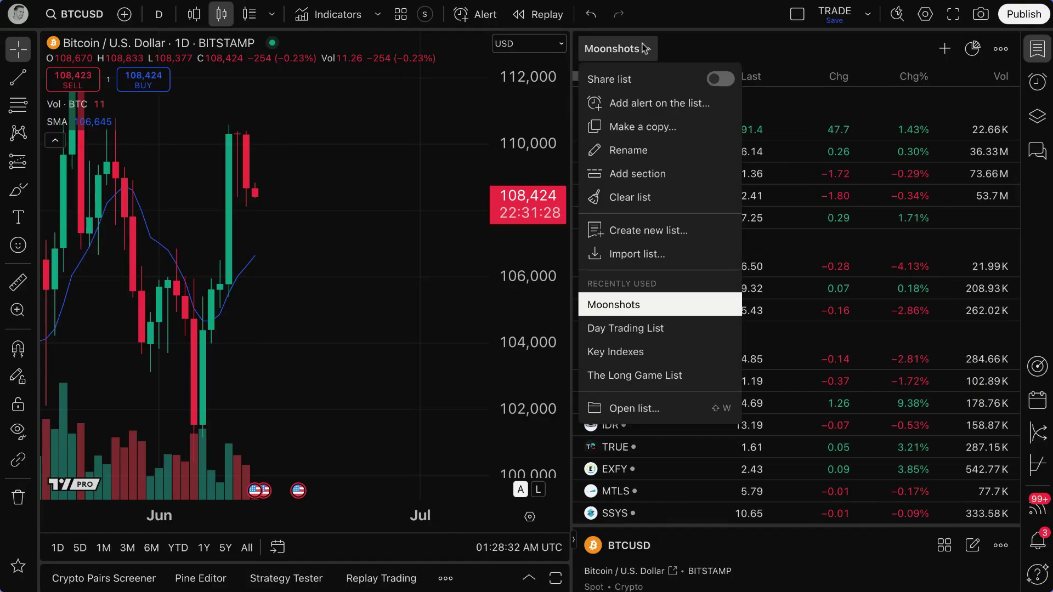
pyautogui.click(616, 352)
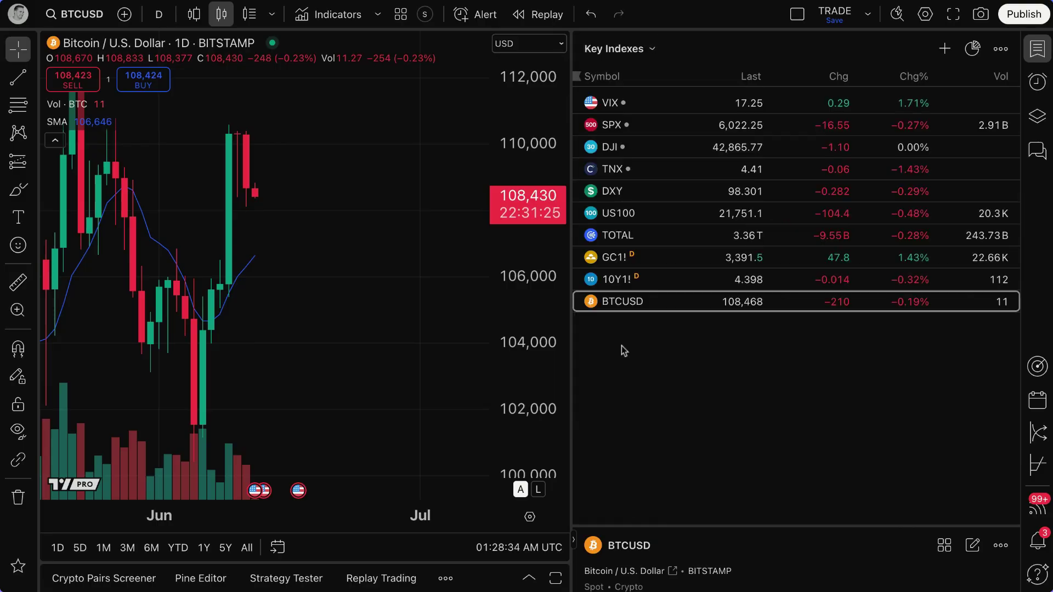
# - Start a new alert on the whole Key Indexes list and move its dialog clear of the watchlist
pyautogui.click(621, 52)
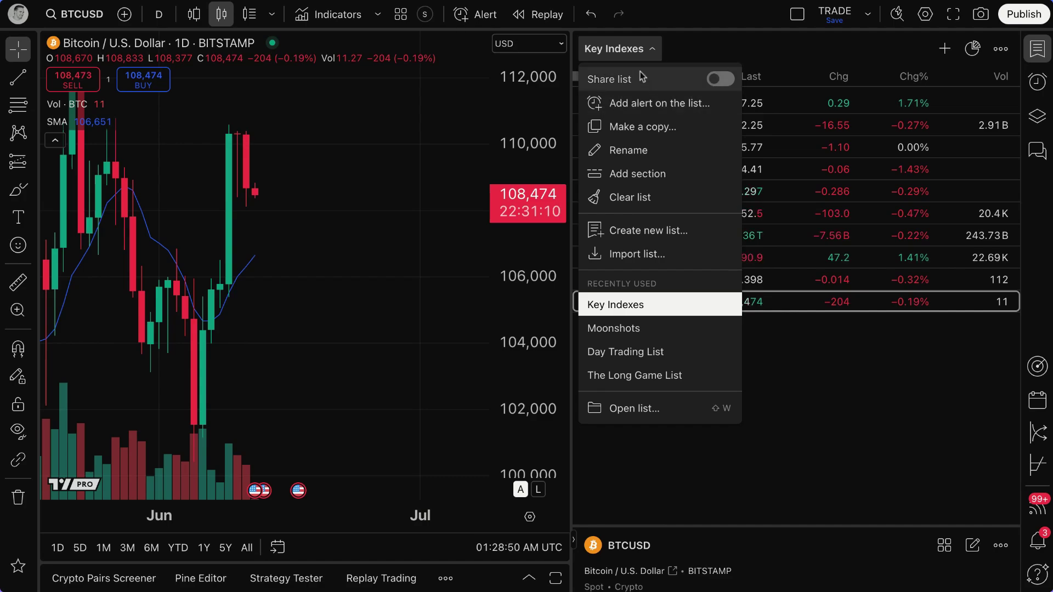
pyautogui.click(690, 51)
pyautogui.click(652, 49)
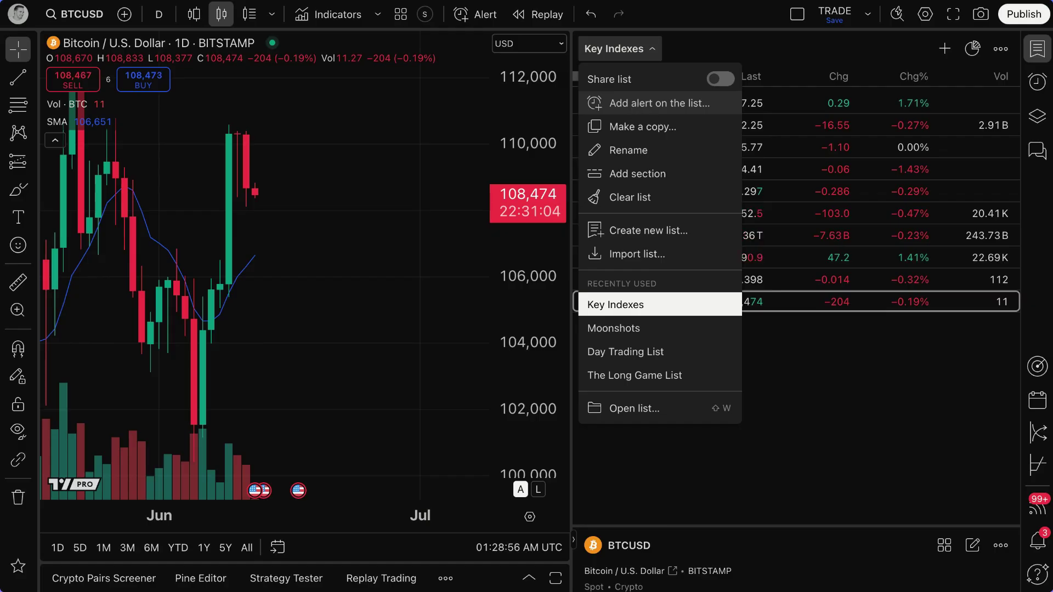
pyautogui.click(615, 104)
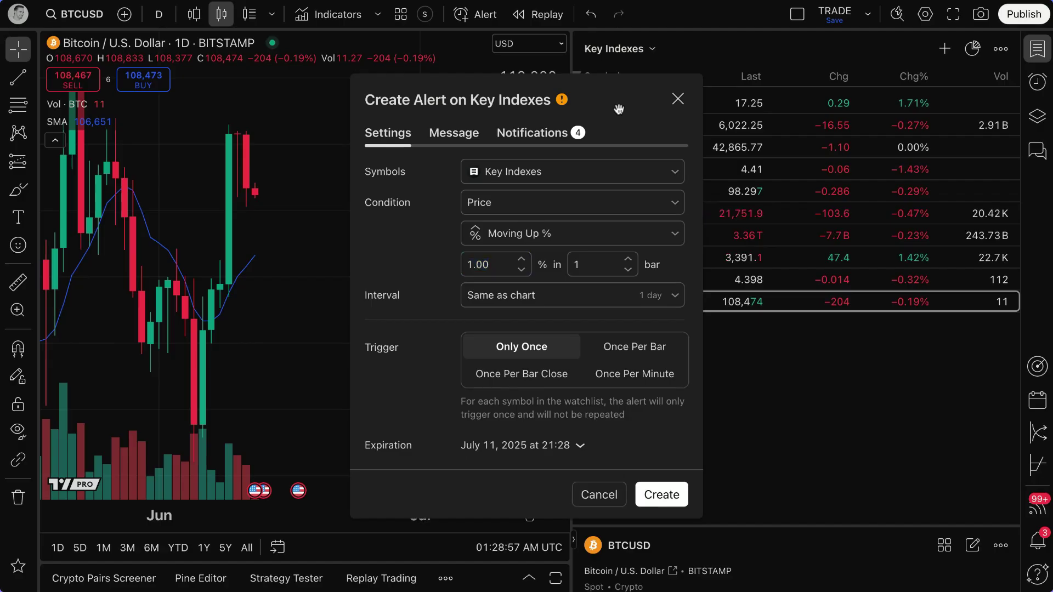
pyautogui.moveTo(616, 106); pyautogui.dragTo(412, 81)
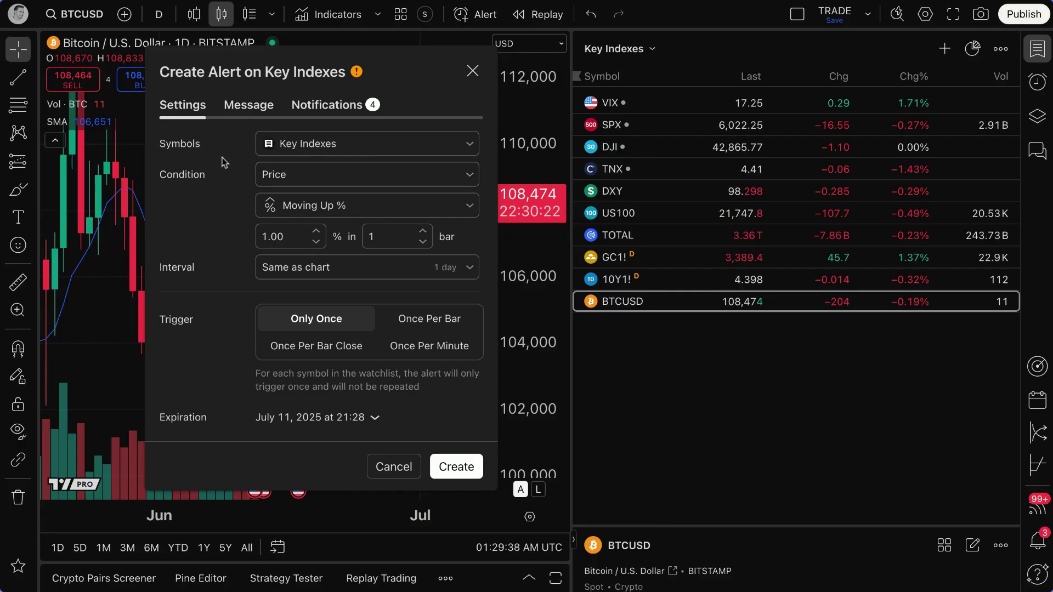
# - Examine the symbol choices and the available price condition types for the Key Indexes alert
pyautogui.click(305, 146)
pyautogui.click(305, 146)
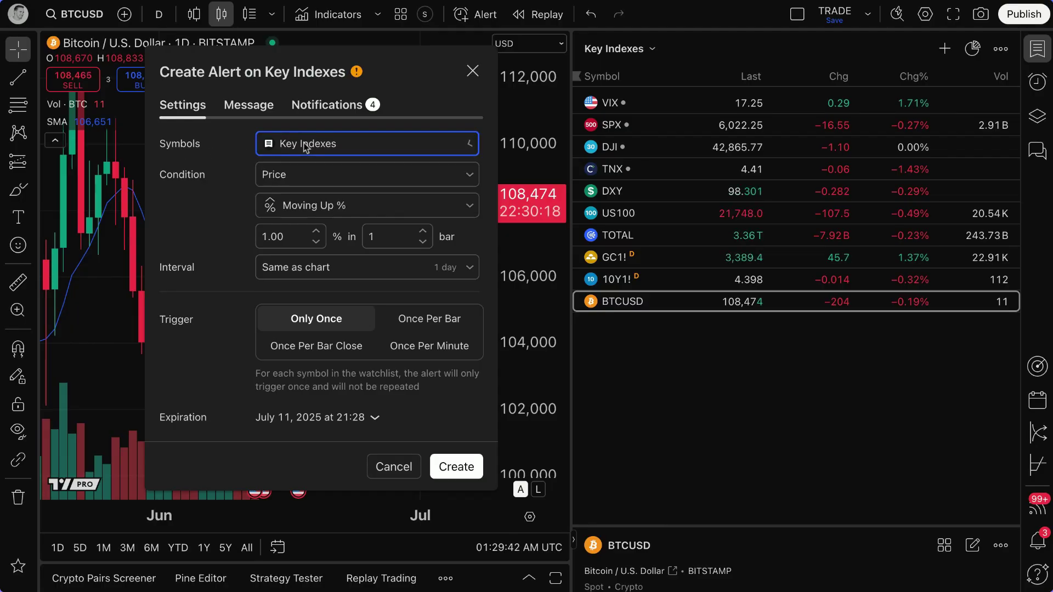
pyautogui.click(305, 144)
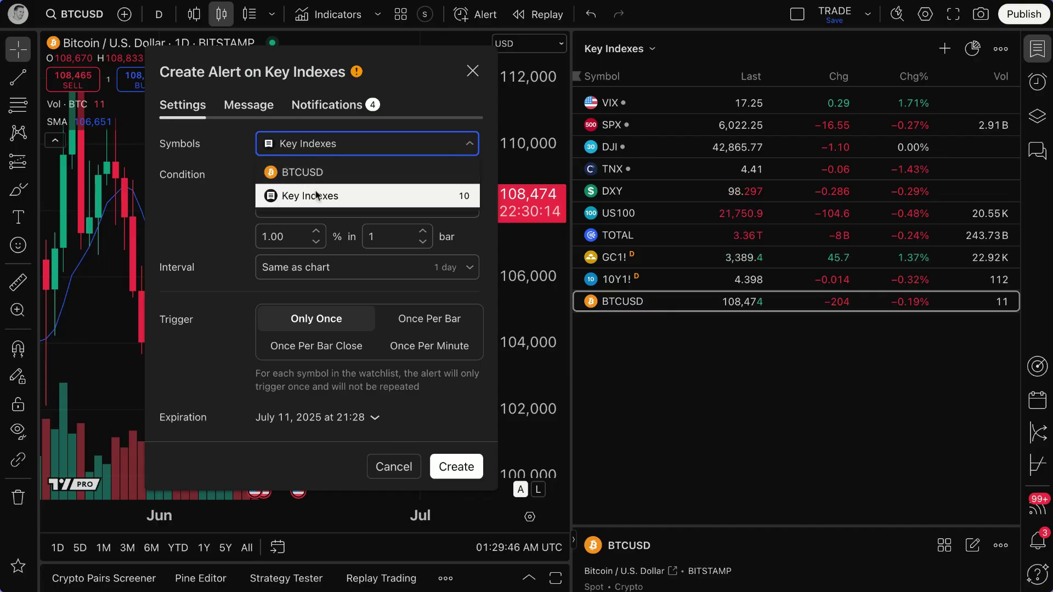
pyautogui.click(184, 229)
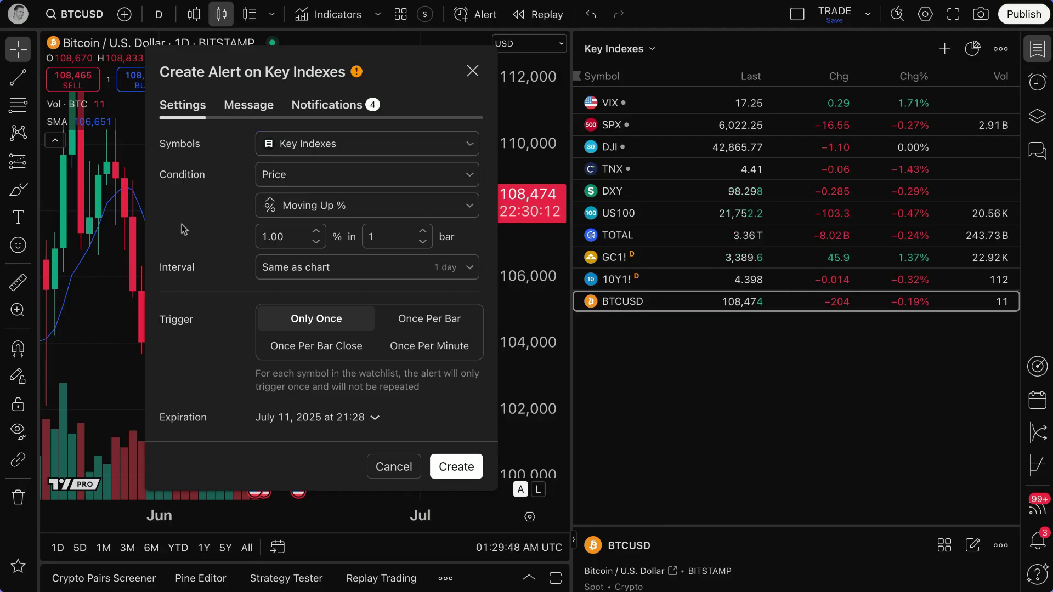
pyautogui.click(285, 211)
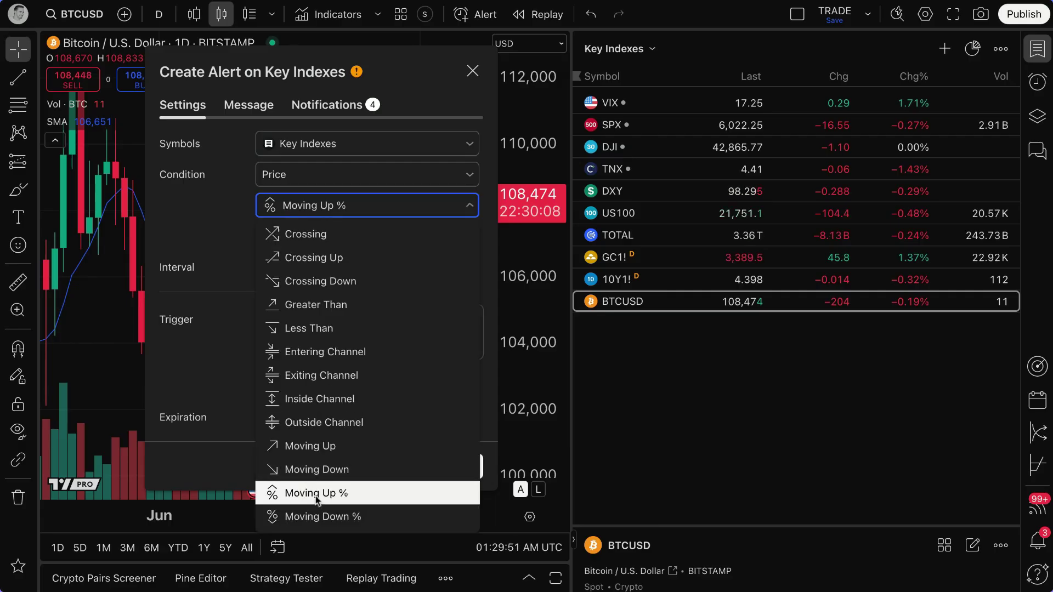
pyautogui.click(193, 188)
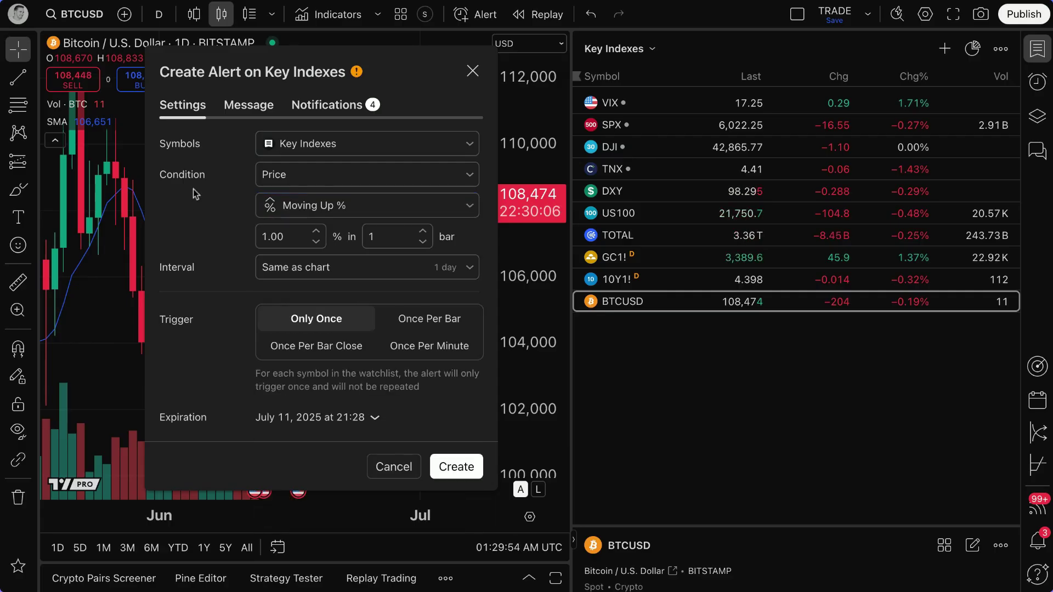
# - Set the Moving Up % threshold of the Key Indexes alert to 5% and create the alert
pyautogui.click(267, 239)
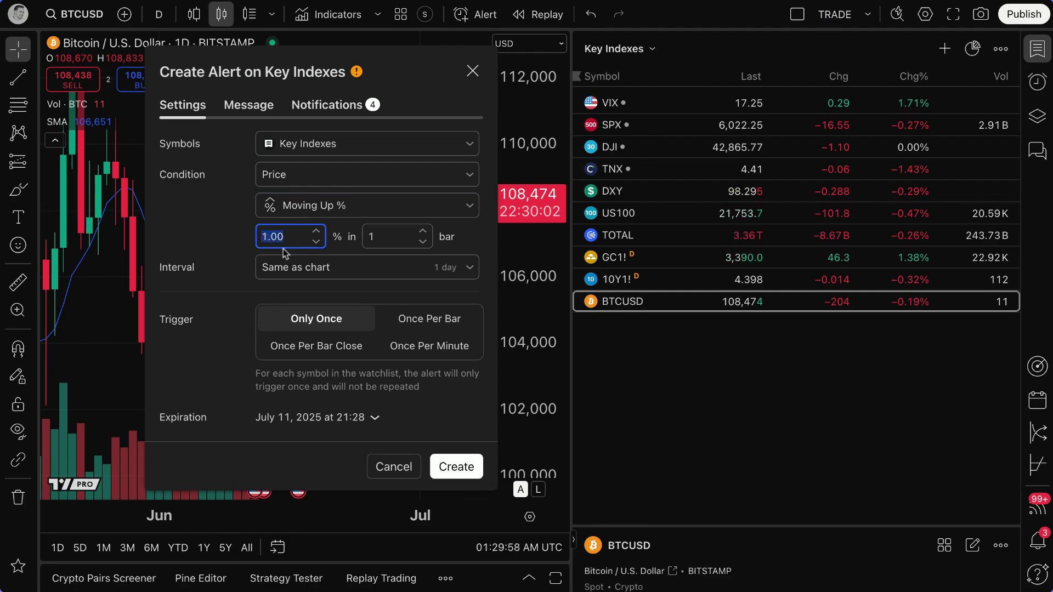
pyautogui.write('5')
pyautogui.click(229, 219)
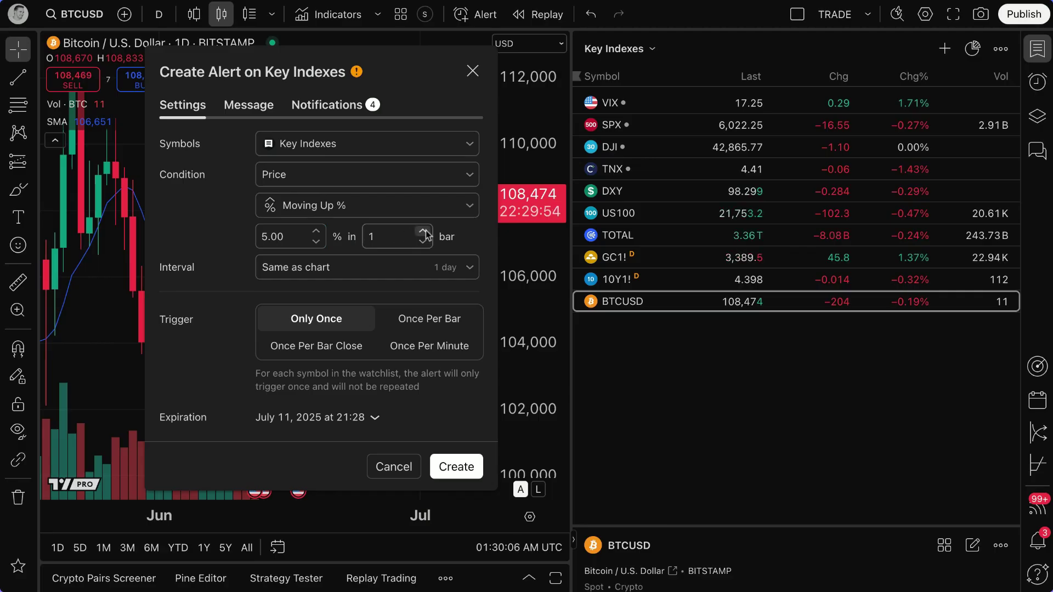
pyautogui.click(463, 468)
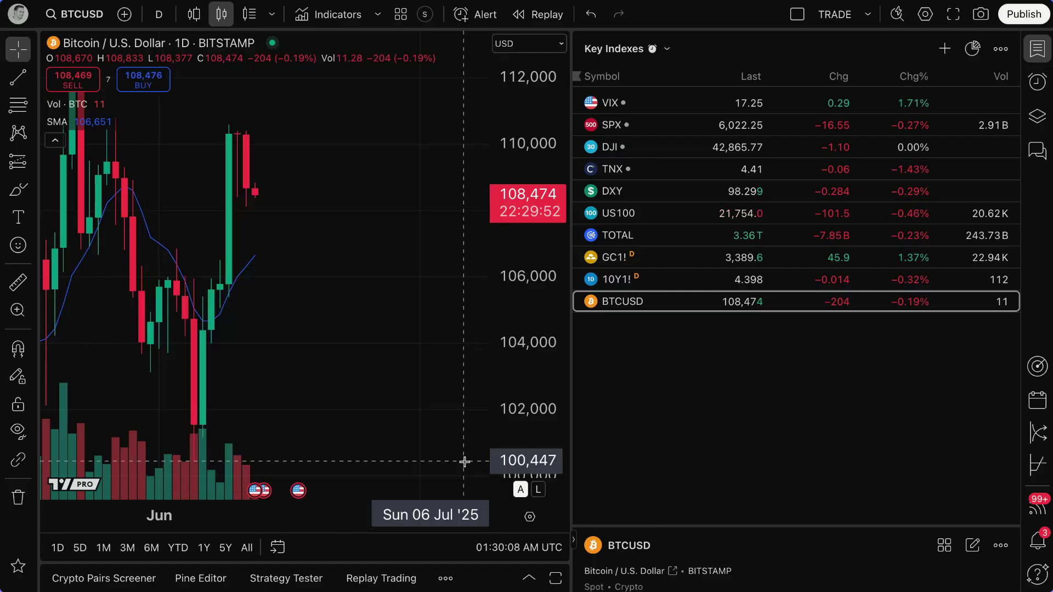
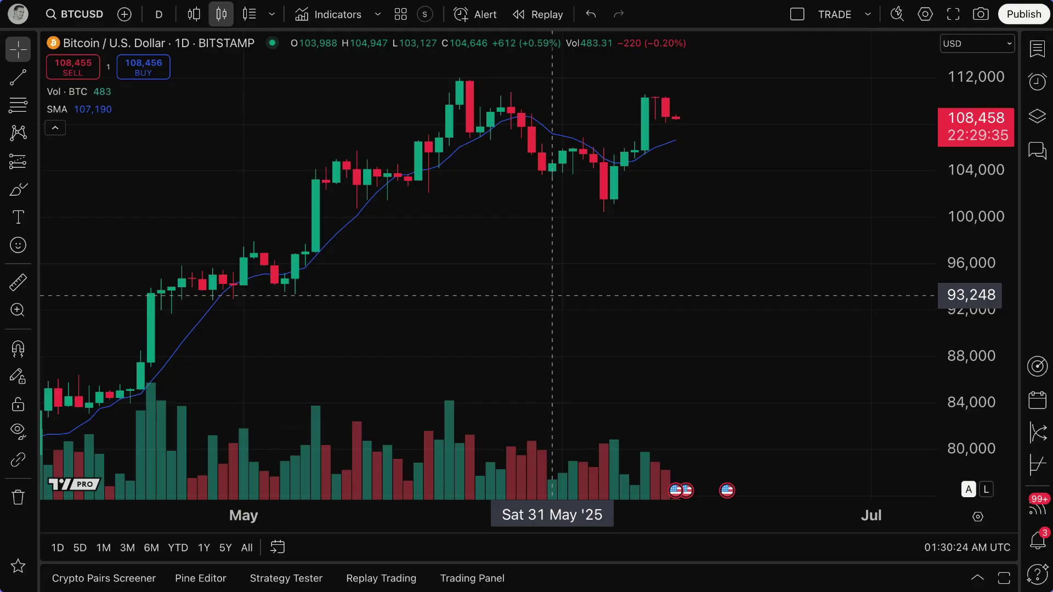
# - Create a BTCUSD alert with the price condition Crossing Up at a value of 110,000
pyautogui.scroll(1, 505, 217)
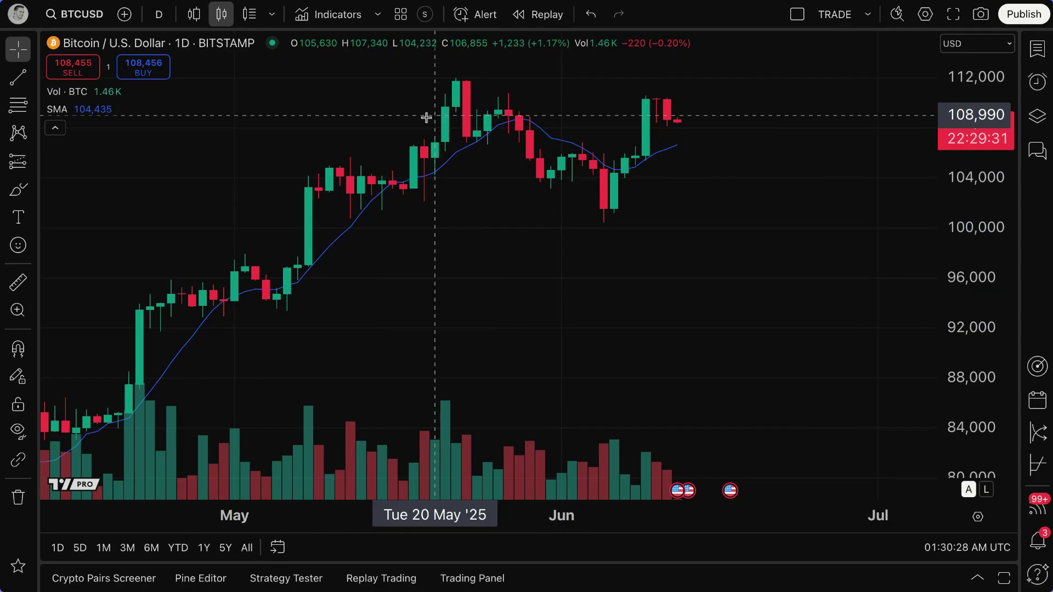
pyautogui.click(476, 17)
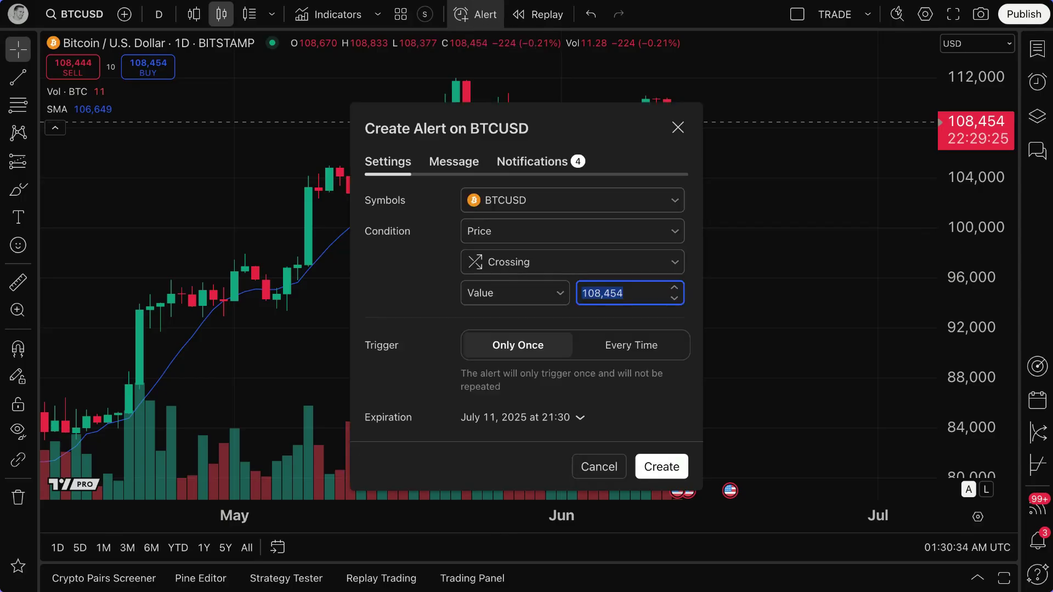
pyautogui.moveTo(546, 137); pyautogui.dragTo(467, 112)
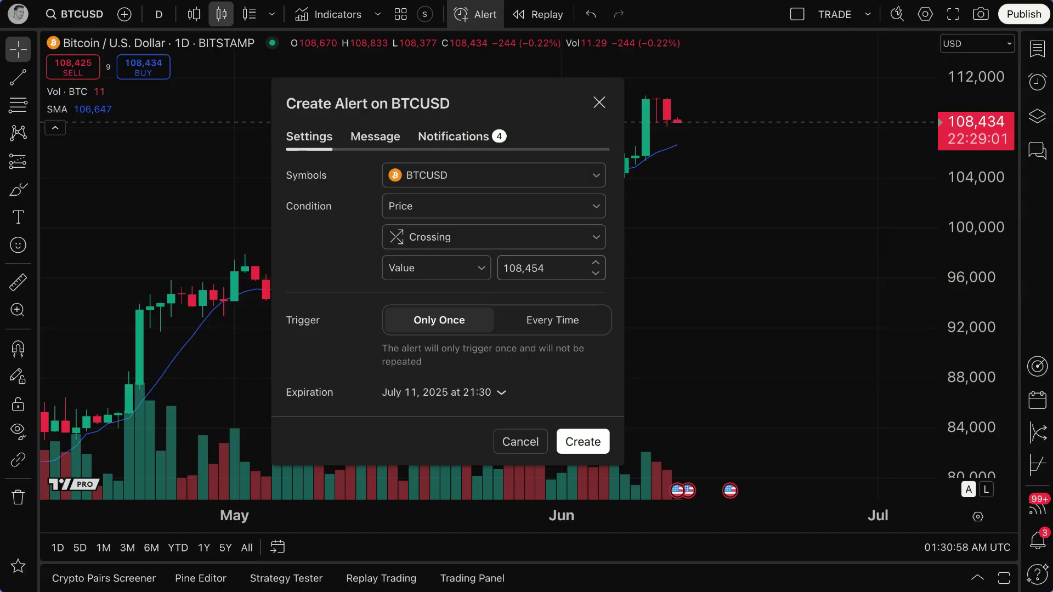
pyautogui.moveTo(382, 106); pyautogui.dragTo(425, 110)
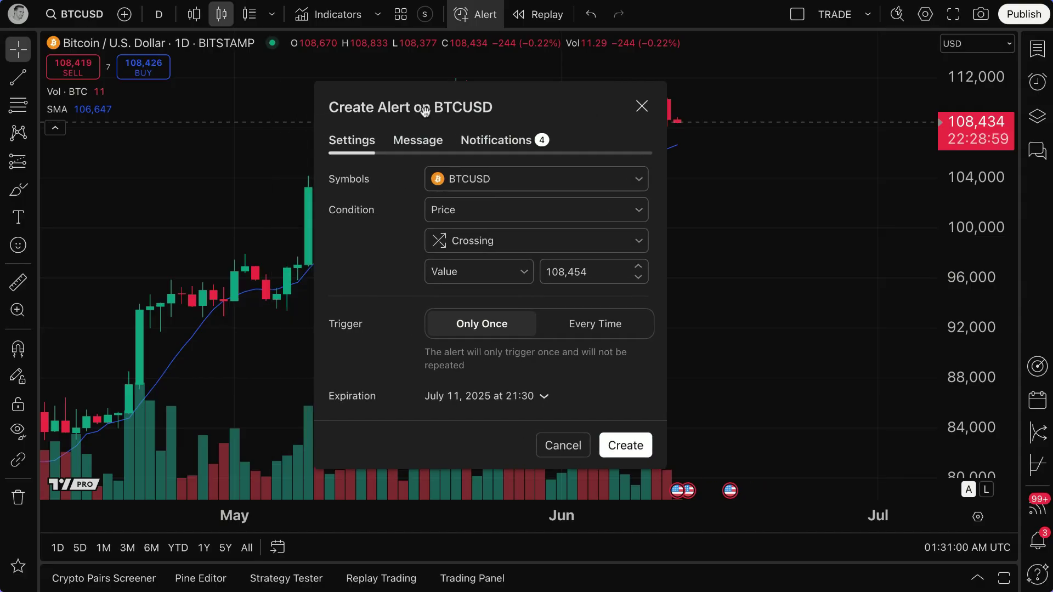
pyautogui.click(480, 236)
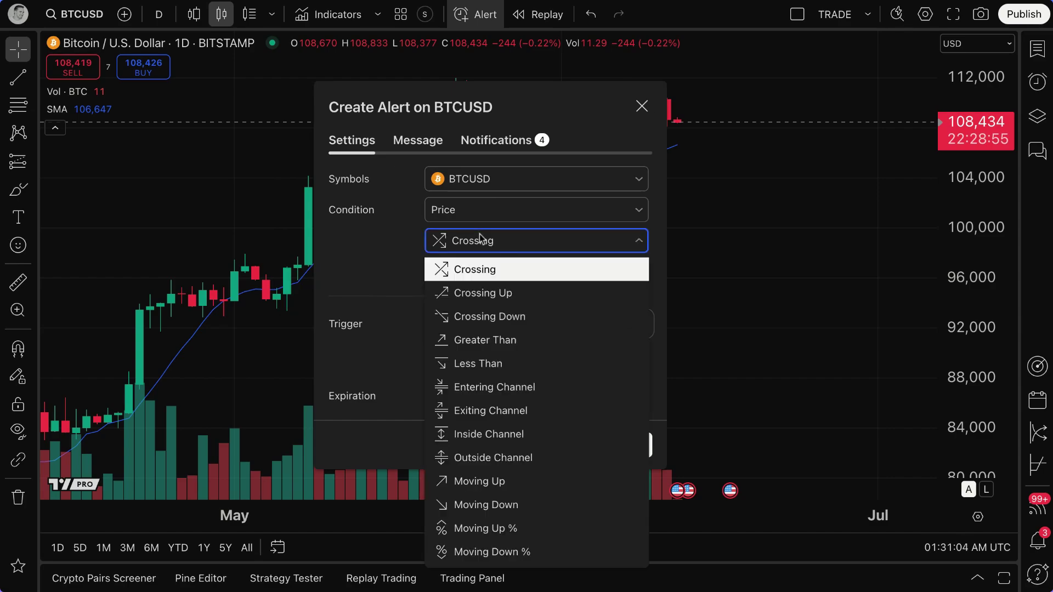
pyautogui.click(481, 293)
pyautogui.click(476, 280)
pyautogui.click(454, 302)
pyautogui.click(567, 277)
pyautogui.hotkey('ctrl', 'a')
pyautogui.write('110,000')
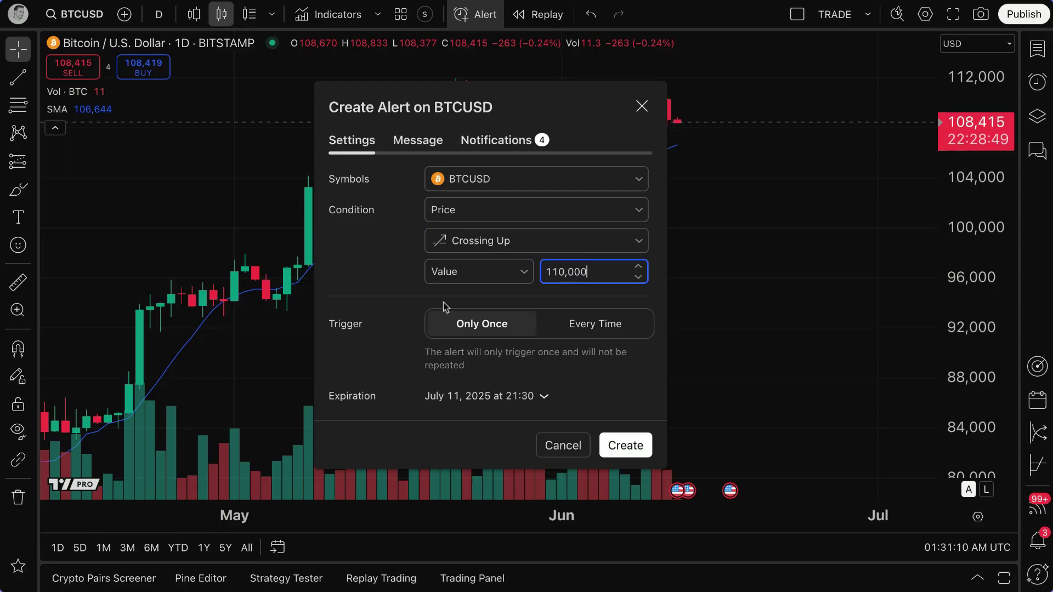
pyautogui.click(615, 444)
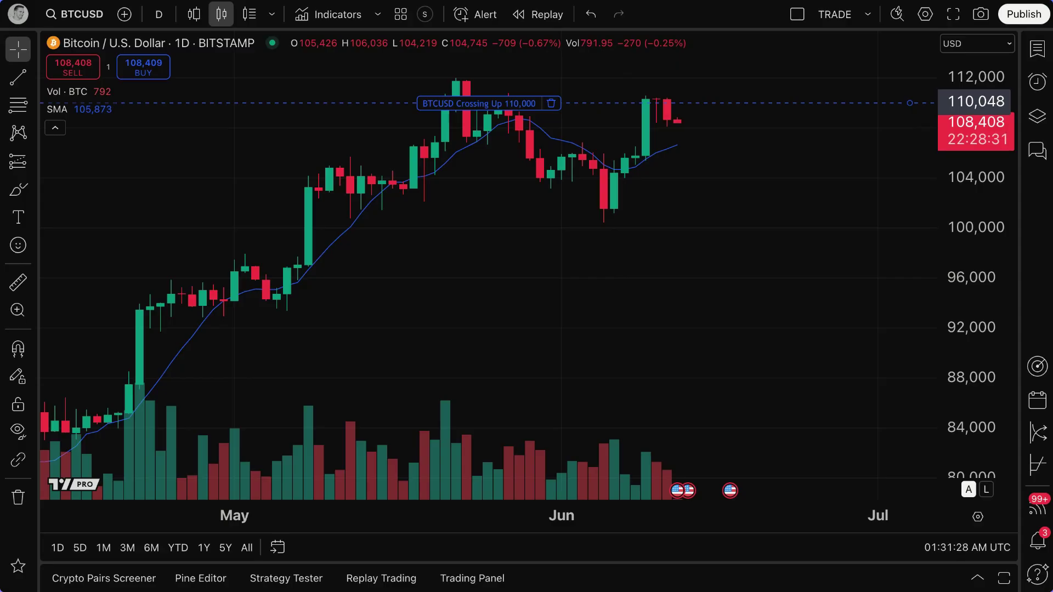
# - Browse the drawing tool groups, including the Fibonacci, Gann, projection, volume-based and measuring tools
pyautogui.scroll(-1, 519, 241)
pyautogui.scroll(-1, 519, 241)
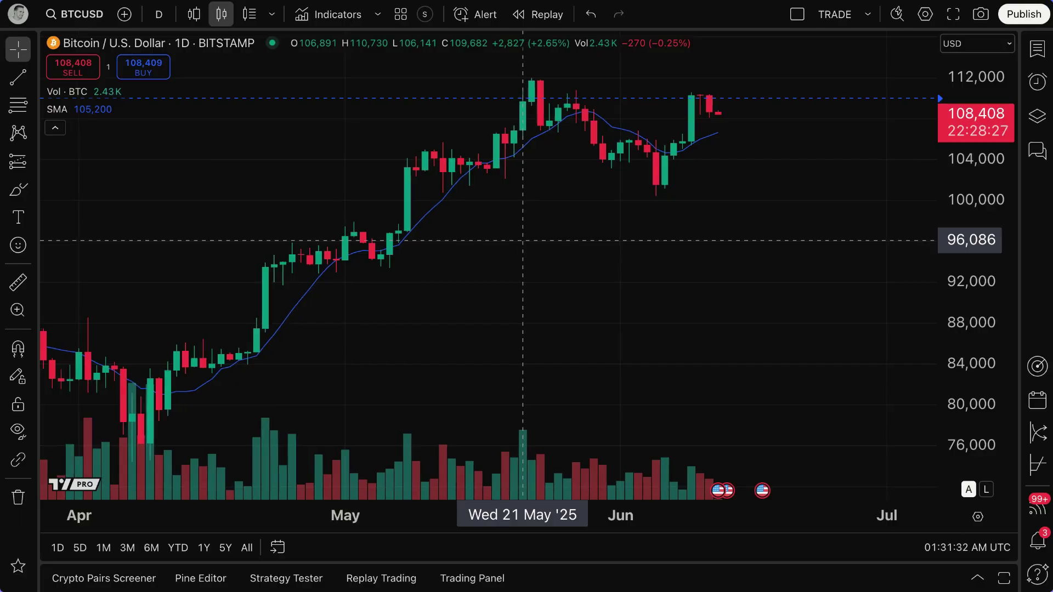
pyautogui.scroll(-1, 522, 241)
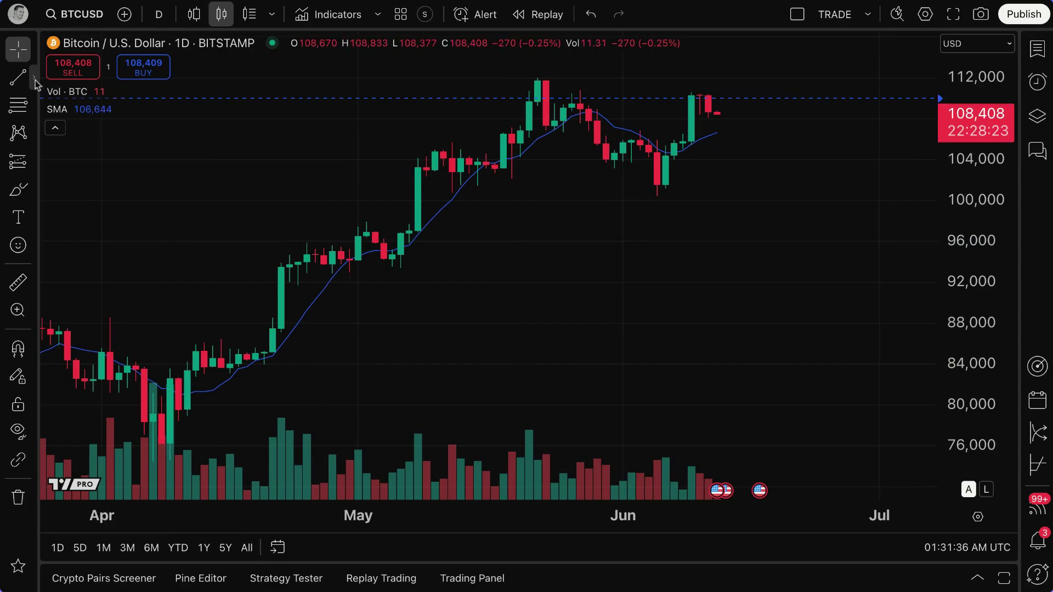
pyautogui.click(34, 78)
pyautogui.click(35, 101)
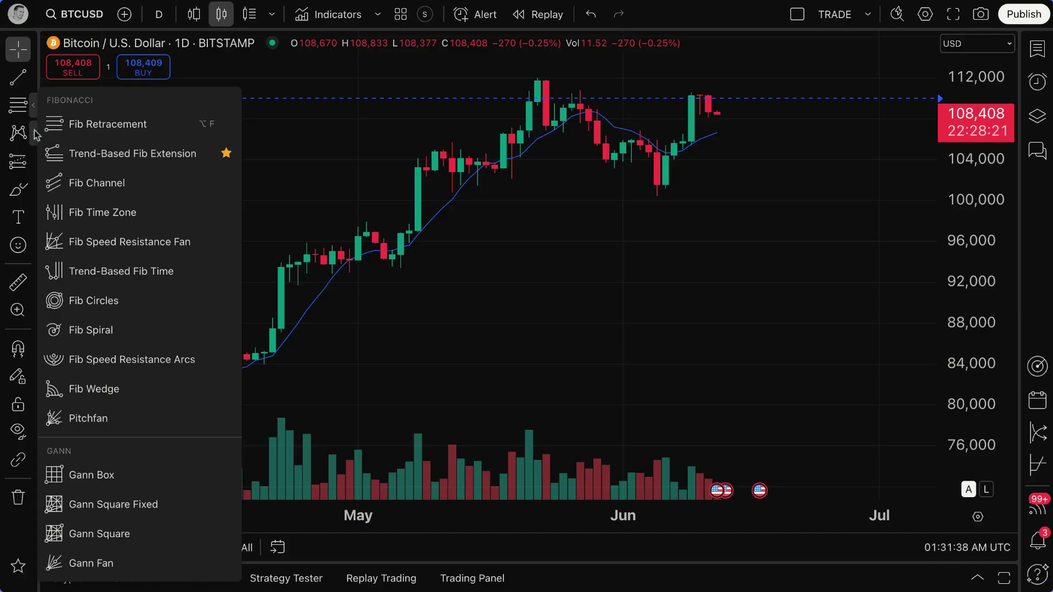
pyautogui.click(34, 131)
pyautogui.click(33, 161)
pyautogui.click(33, 161)
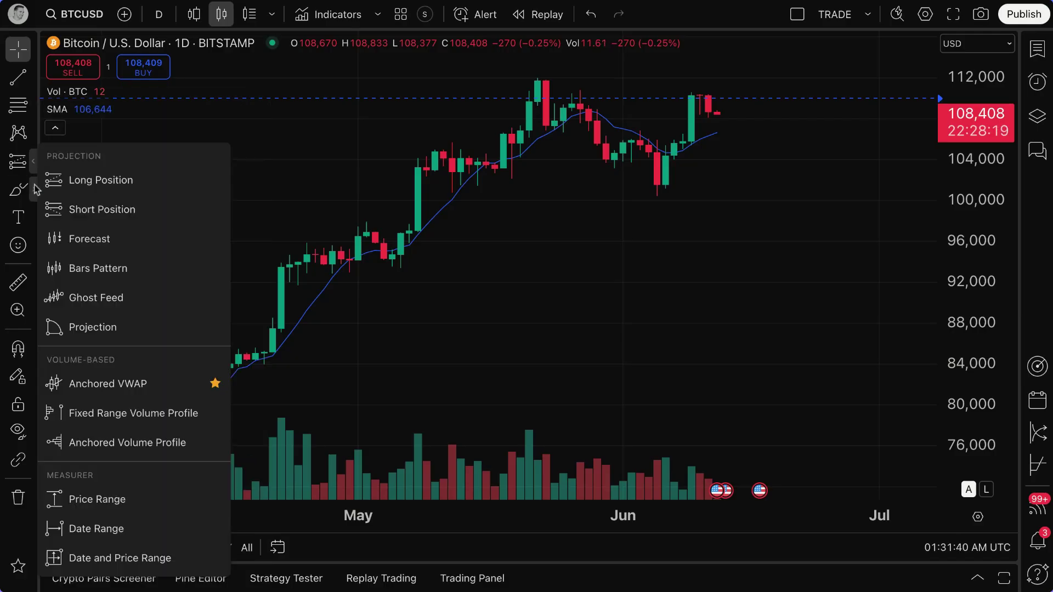
pyautogui.click(33, 189)
pyautogui.click(33, 217)
pyautogui.click(34, 219)
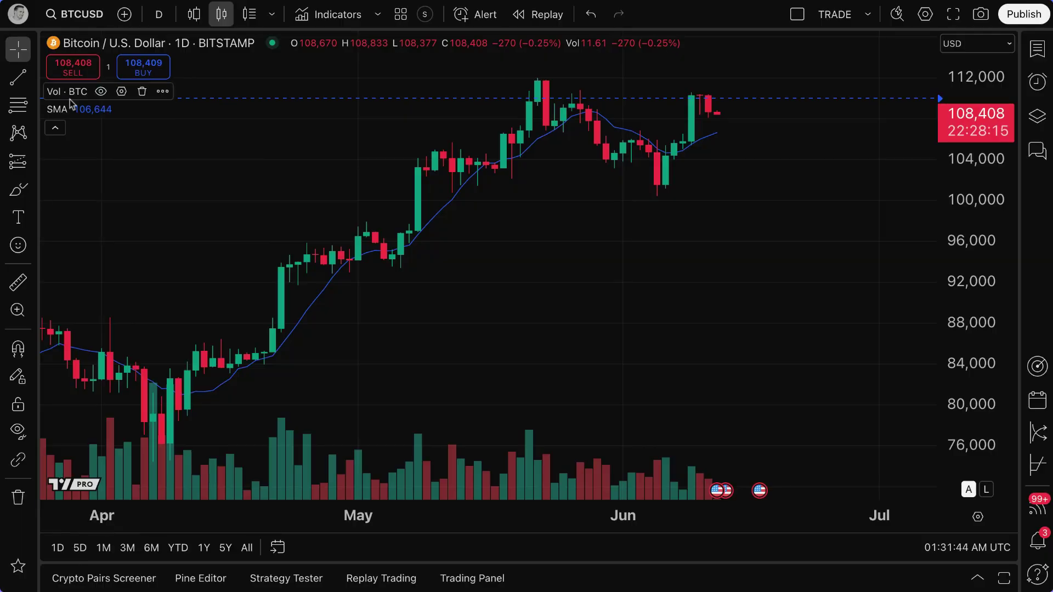
# - Draw a trend line from about 75,438 on 8 April '25, along the early June low, to about 109,827 on 26 June '25
pyautogui.click(34, 87)
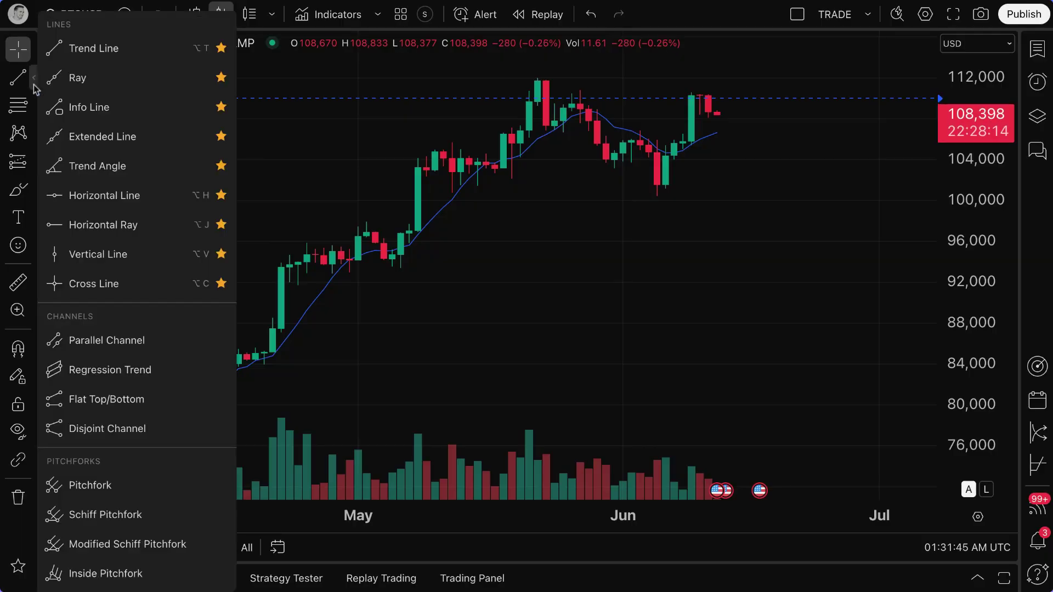
pyautogui.click(95, 51)
pyautogui.scroll(-2, 470, 228)
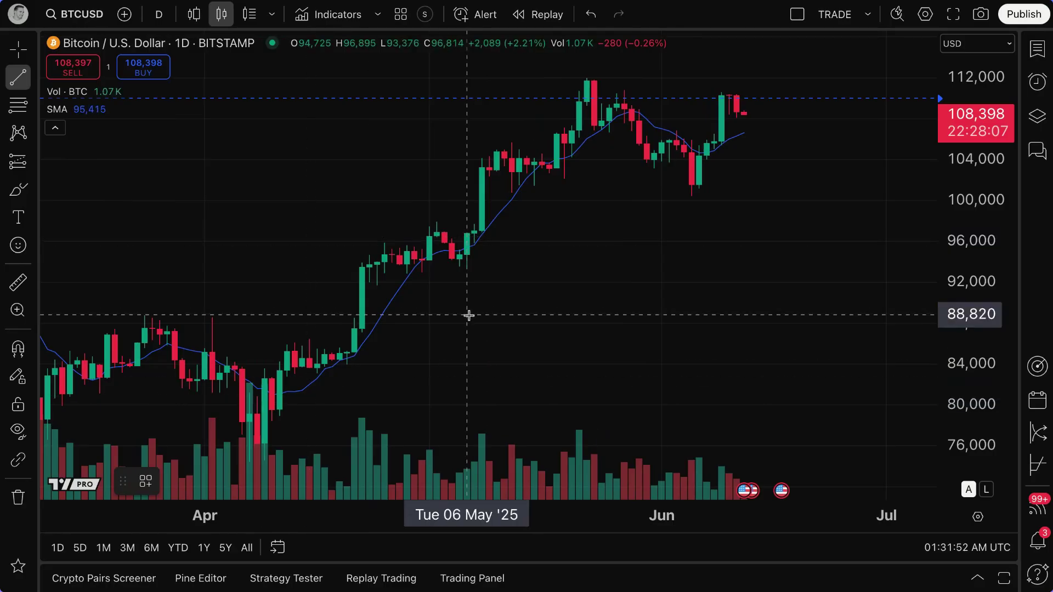
pyautogui.click(257, 451)
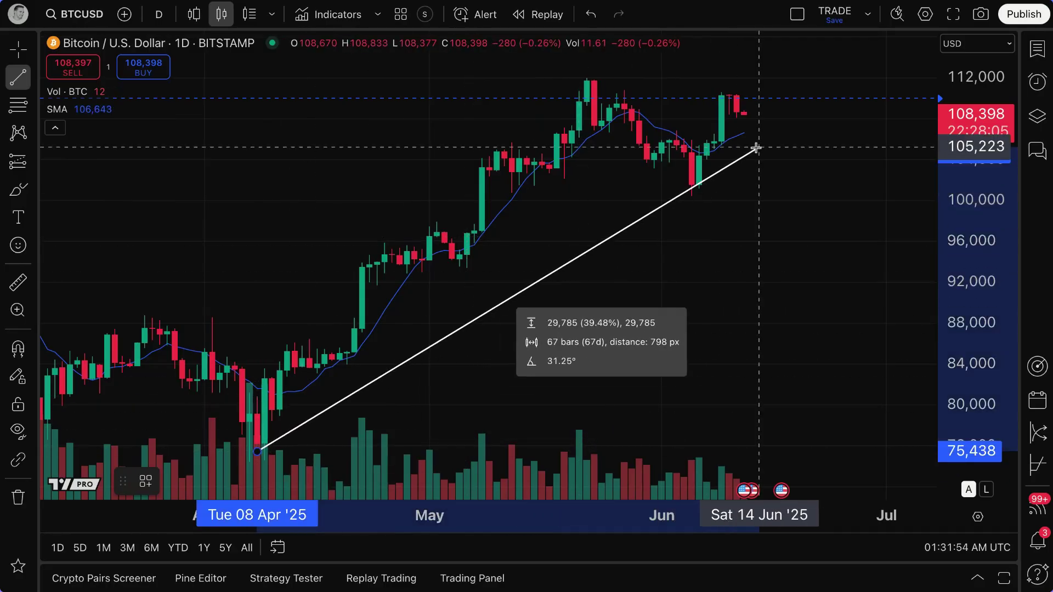
pyautogui.click(848, 100)
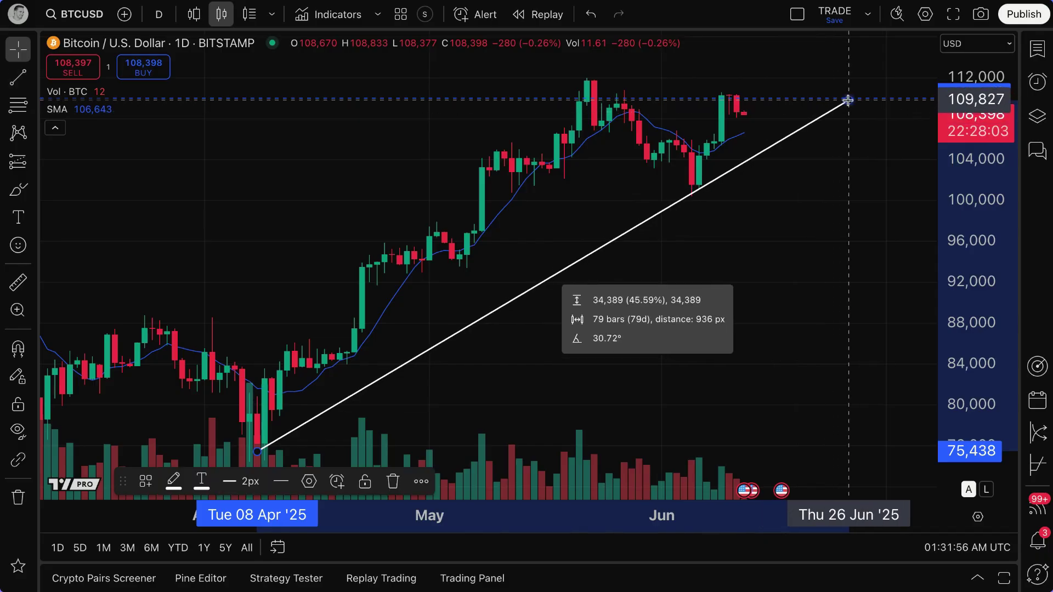
pyautogui.click(786, 199)
pyautogui.scroll(2, 635, 267)
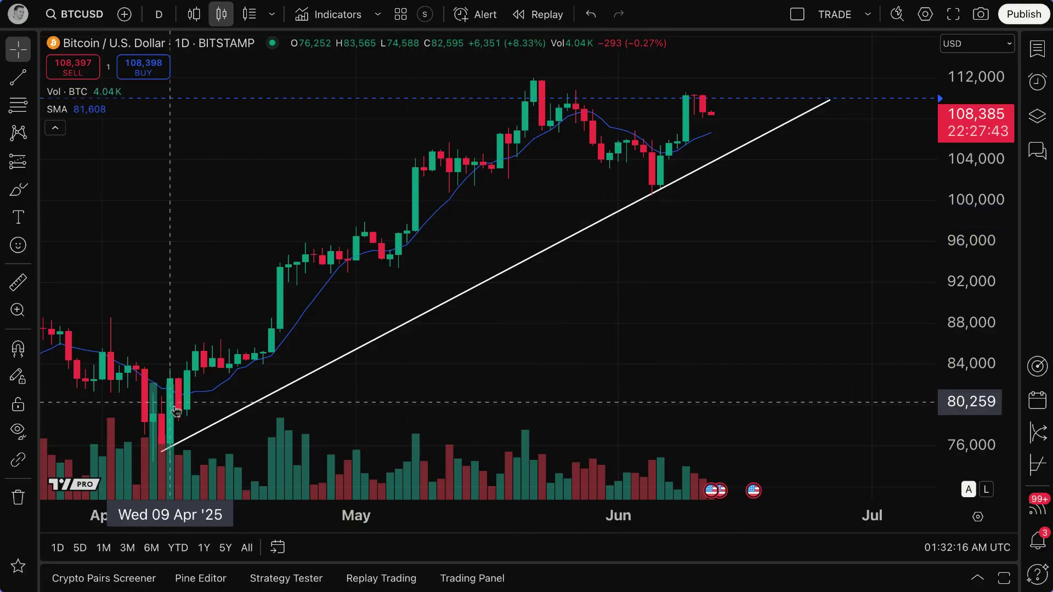
# - Move the trend line's start point to about 74,719 on 6 April '25 and open the line's options
pyautogui.moveTo(157, 454); pyautogui.dragTo(146, 461)
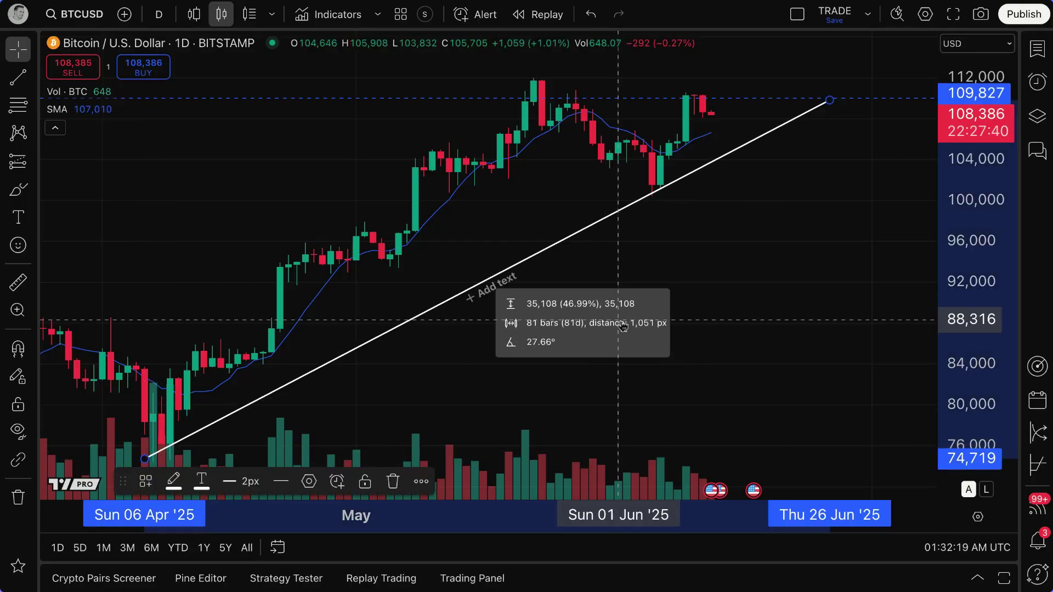
pyautogui.rightClick(727, 163)
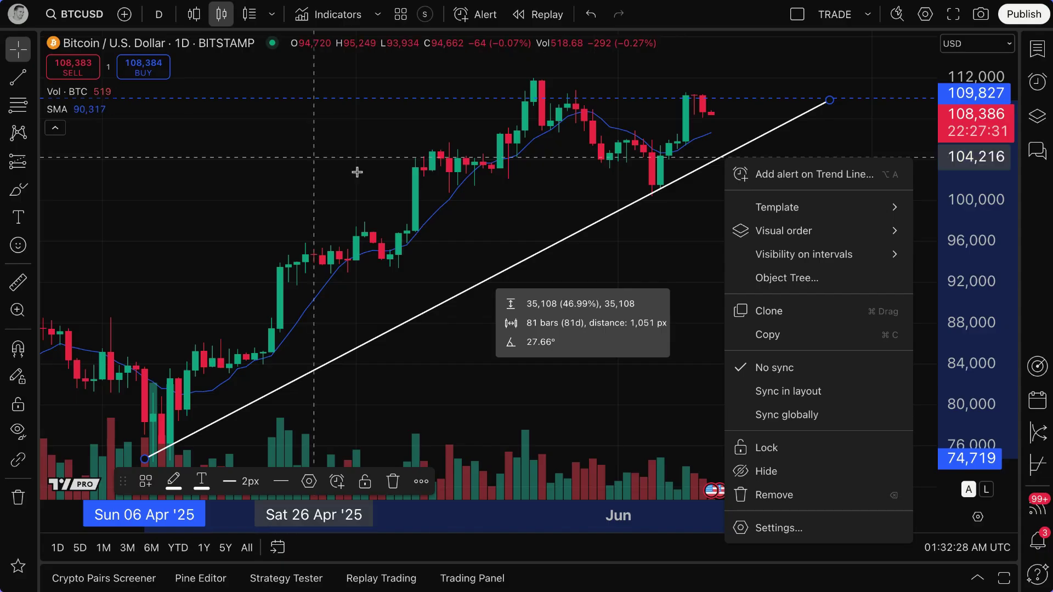
# - Draw a horizontal line at about 112,058, just above the late May high
pyautogui.click(33, 81)
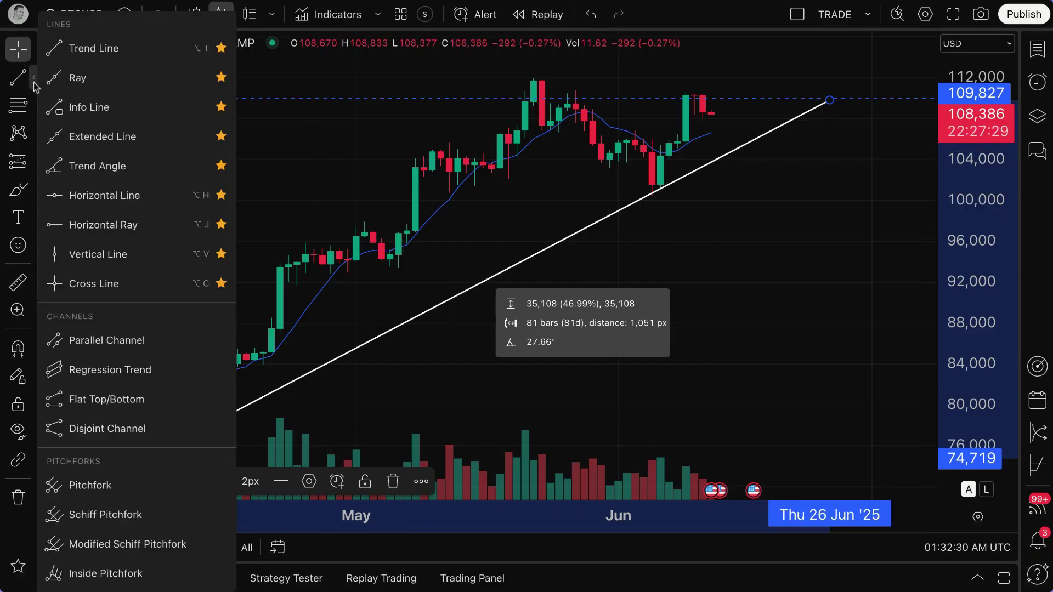
pyautogui.click(104, 196)
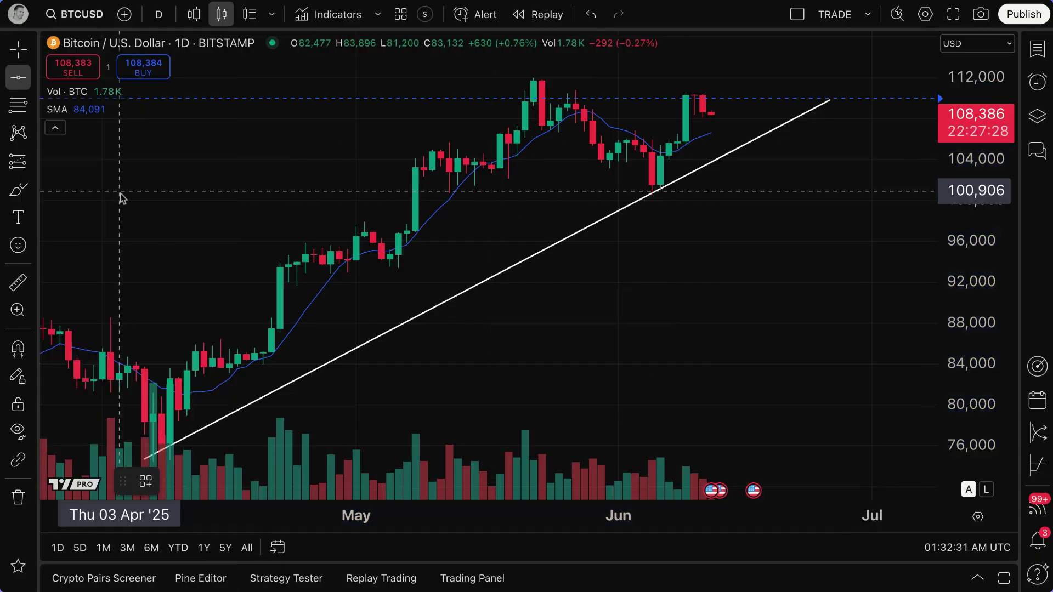
pyautogui.click(591, 77)
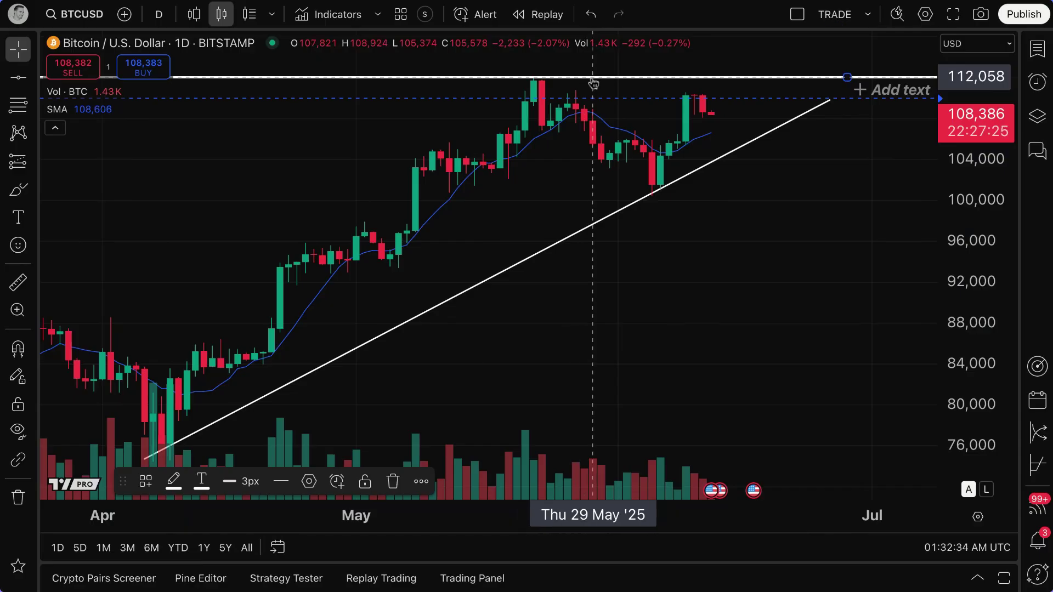
# - Start an alert on the horizontal line, review its settings and notification options, and close it without creating it
pyautogui.rightClick(593, 83)
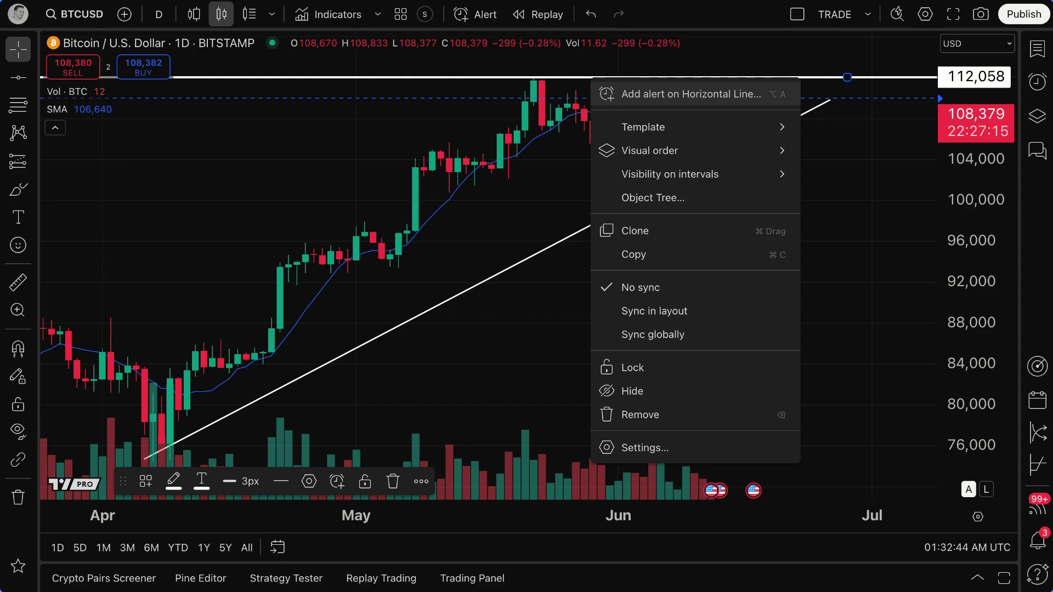
pyautogui.click(668, 99)
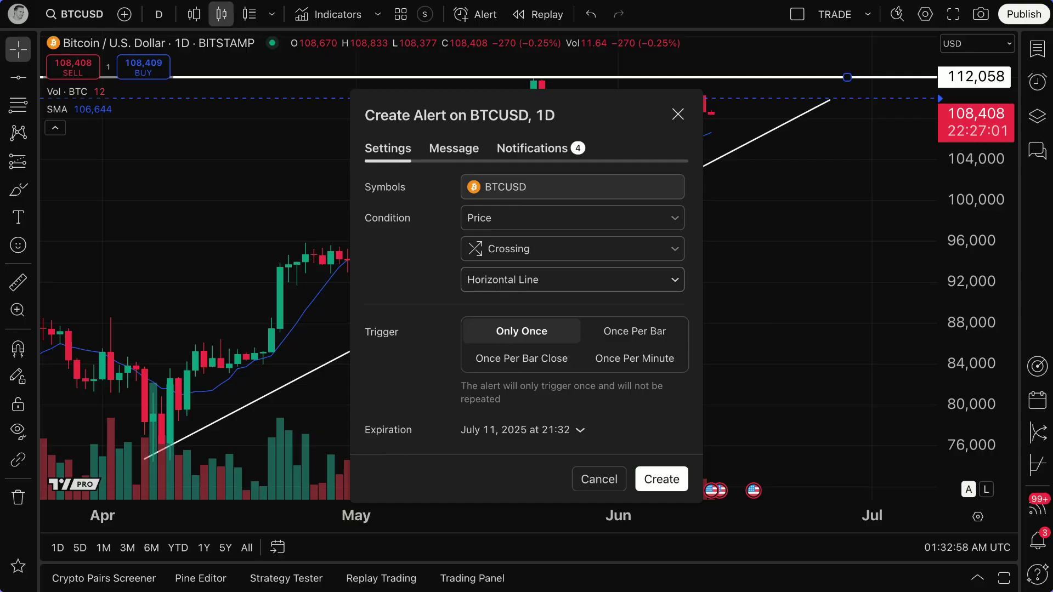
pyautogui.click(439, 156)
pyautogui.click(514, 154)
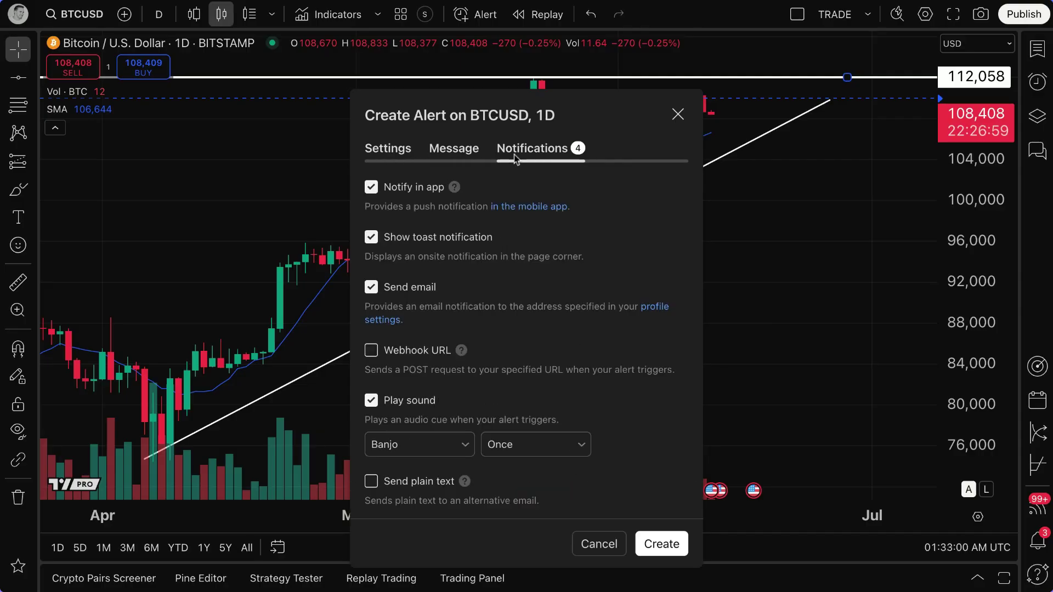
pyautogui.click(387, 149)
pyautogui.click(677, 113)
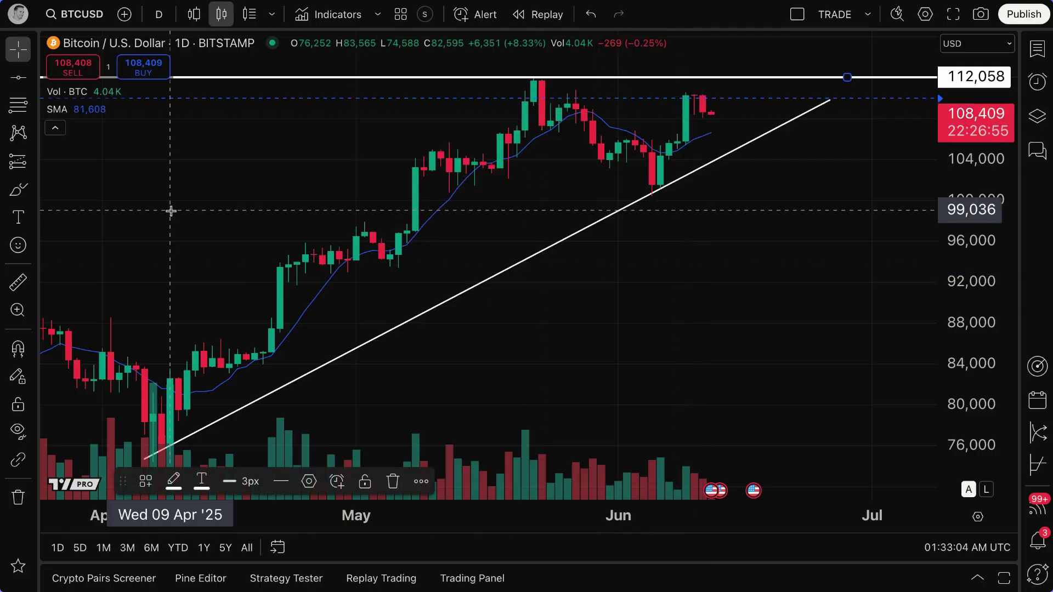
# - With the Brush tool, circle the latest June candles in red and mark over the trend line below them
pyautogui.click(36, 107)
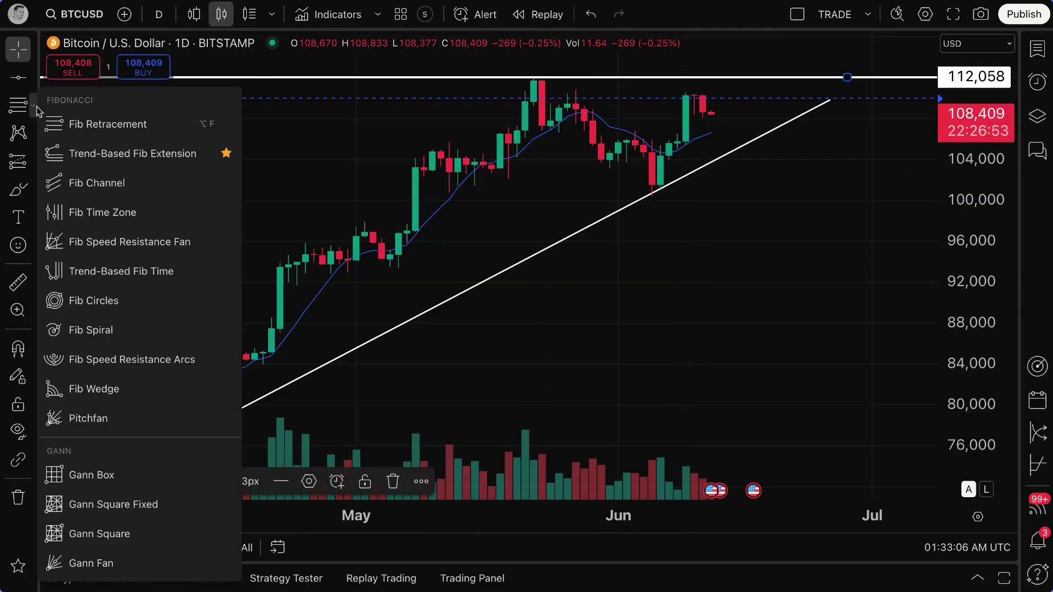
pyautogui.click(35, 127)
pyautogui.click(35, 134)
pyautogui.click(33, 179)
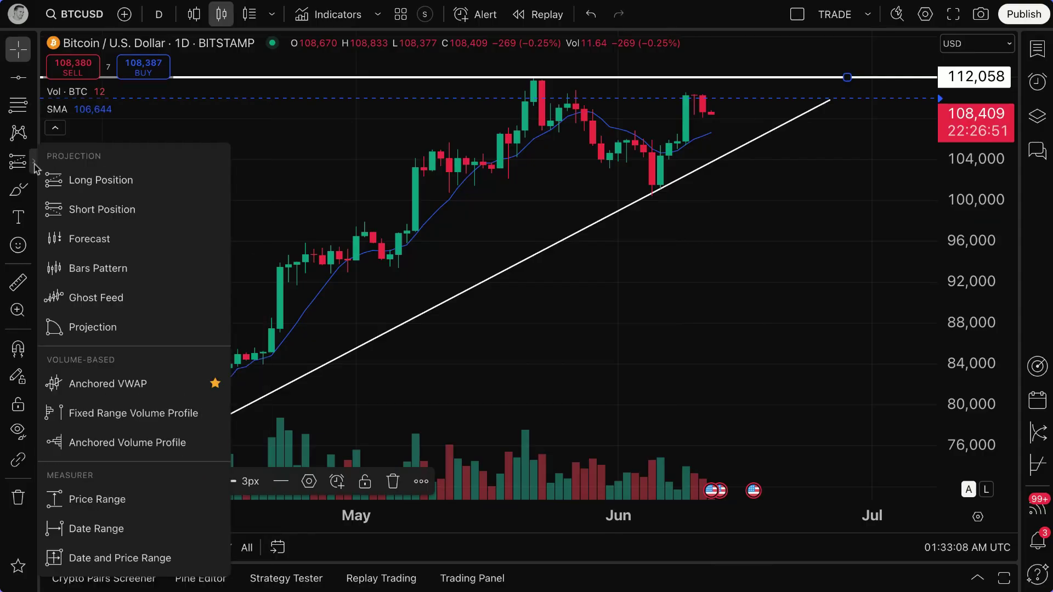
pyautogui.click(34, 184)
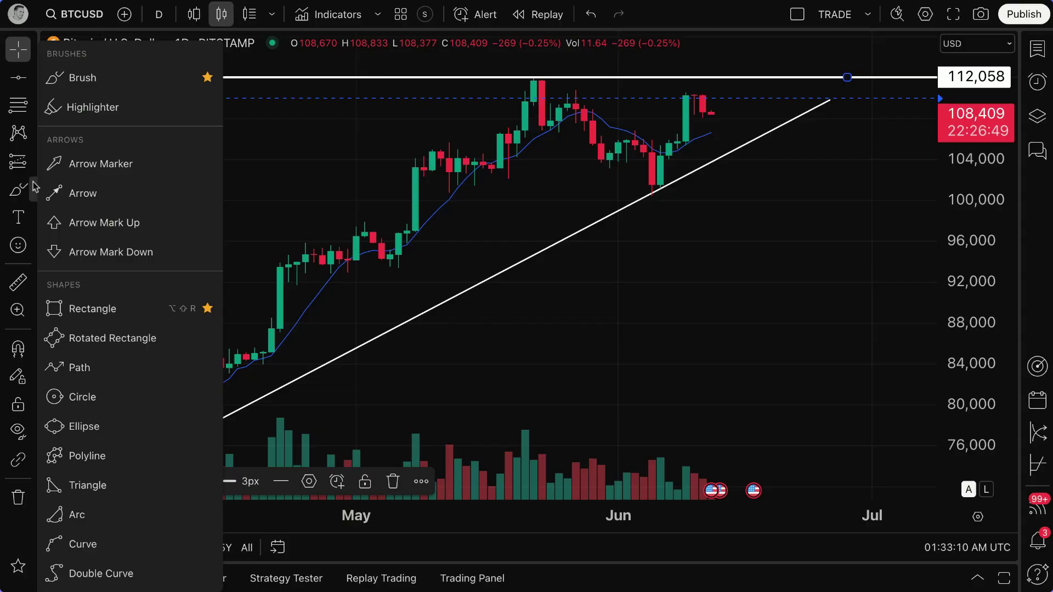
pyautogui.click(18, 190)
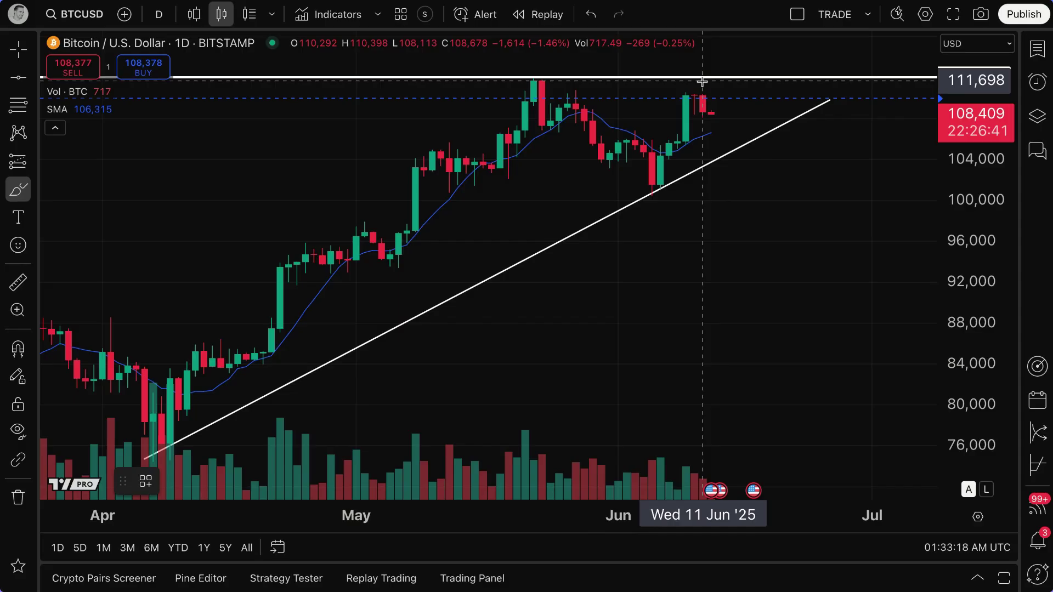
pyautogui.moveTo(700, 83)
pyautogui.mouseDown()
pyautogui.moveTo(669, 99)
pyautogui.moveTo(728, 110)
pyautogui.moveTo(669, 101)
pyautogui.moveTo(711, 120)
pyautogui.moveTo(702, 93)
pyautogui.moveTo(680, 121)
pyautogui.mouseUp()
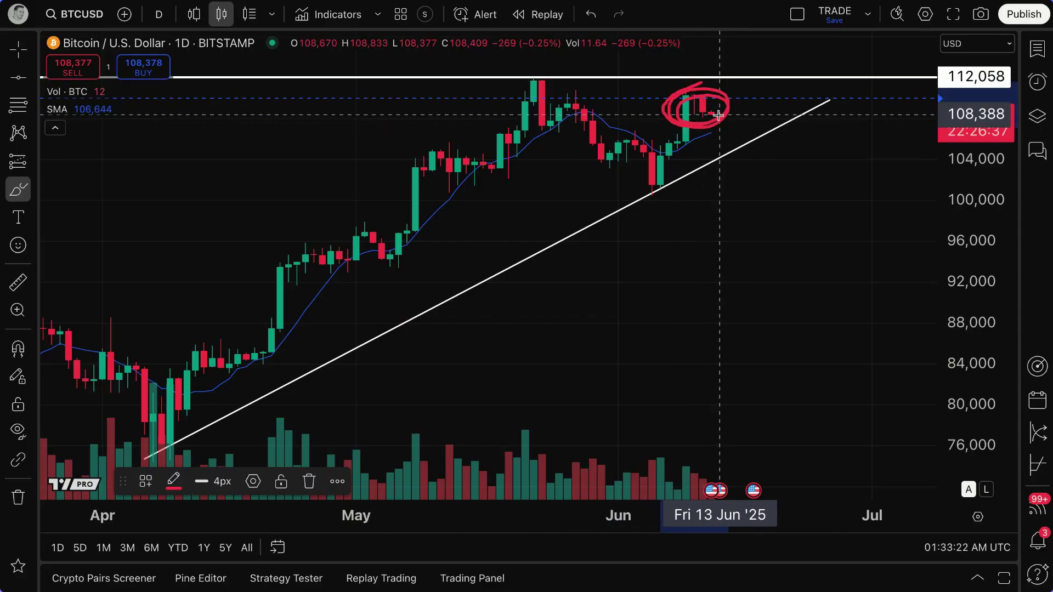
pyautogui.moveTo(629, 213)
pyautogui.mouseDown()
pyautogui.moveTo(722, 142)
pyautogui.moveTo(624, 214)
pyautogui.mouseUp()
pyautogui.click(18, 49)
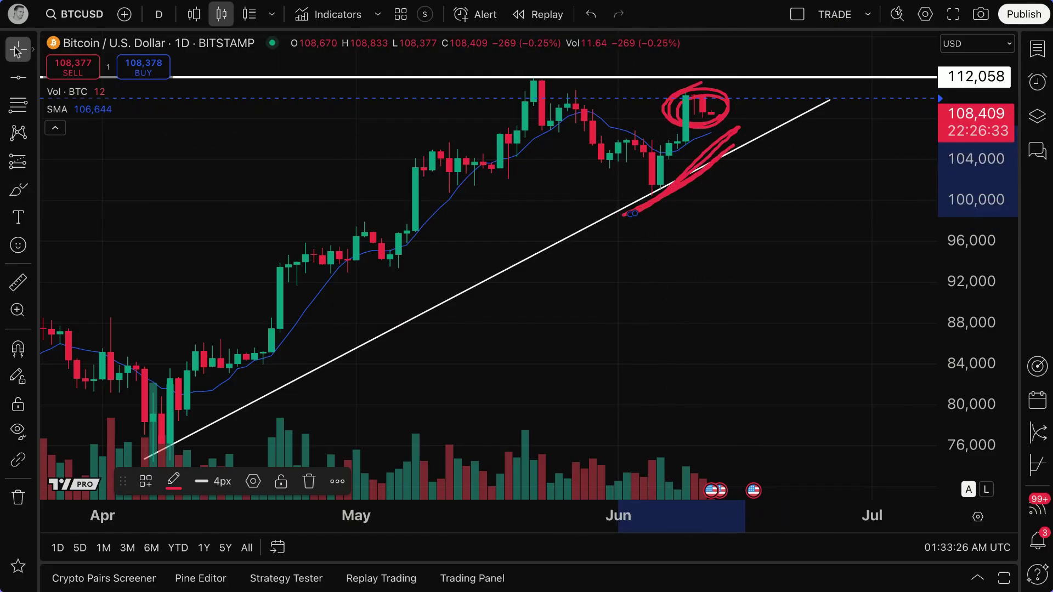
# - Check the options available for the red brush circle and delete both brush drawings from the chart
pyautogui.rightClick(722, 96)
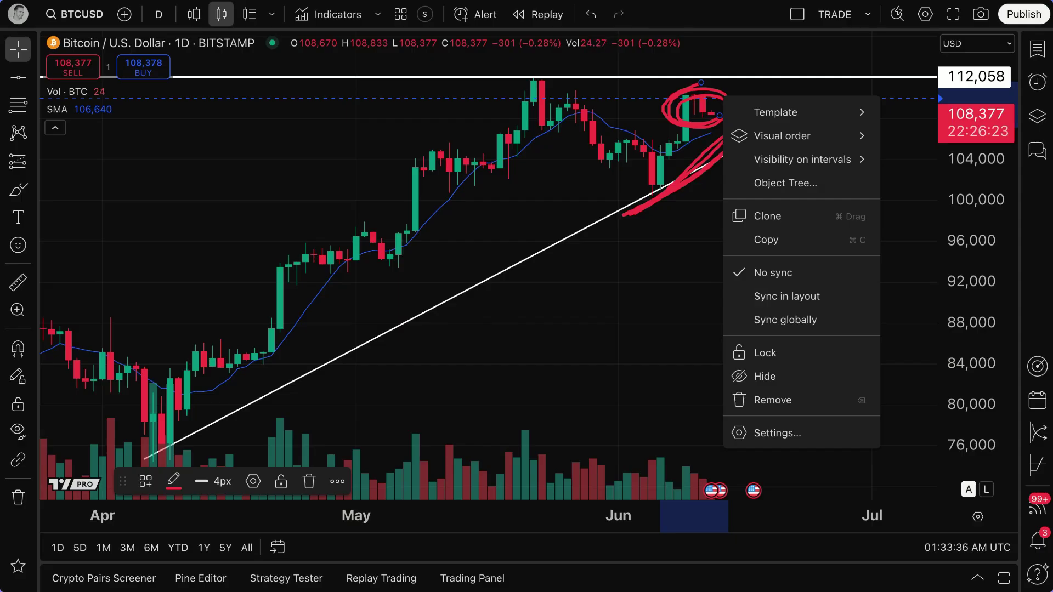
pyautogui.click(738, 79)
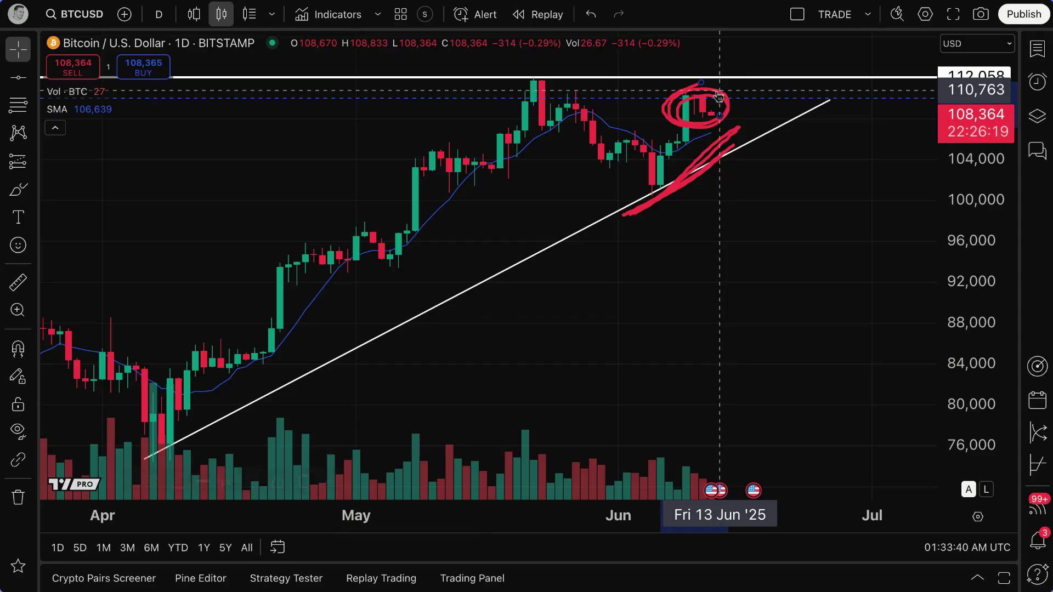
pyautogui.click(718, 99)
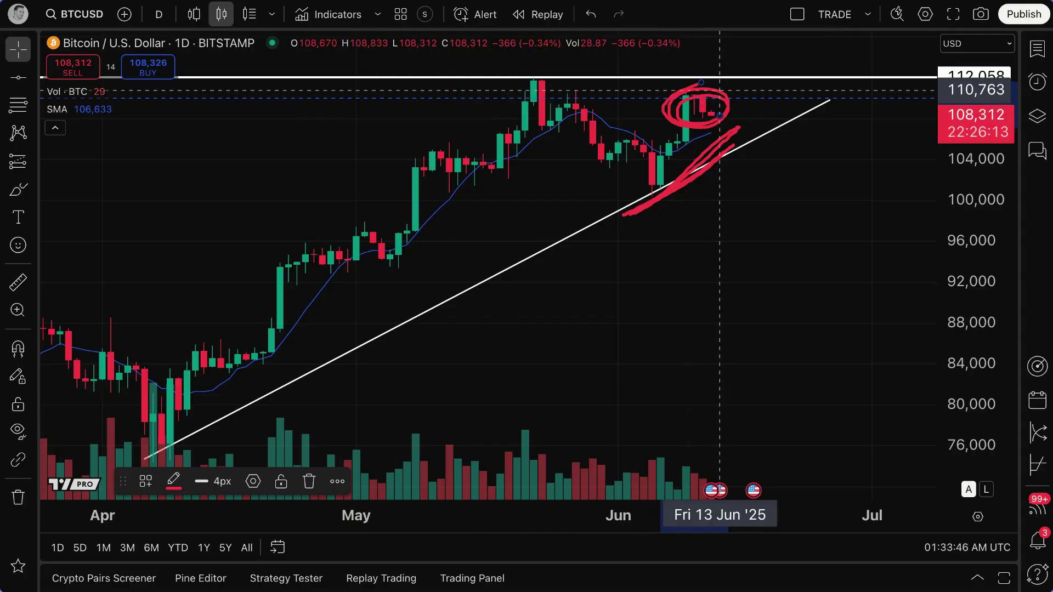
pyautogui.press('Delete')
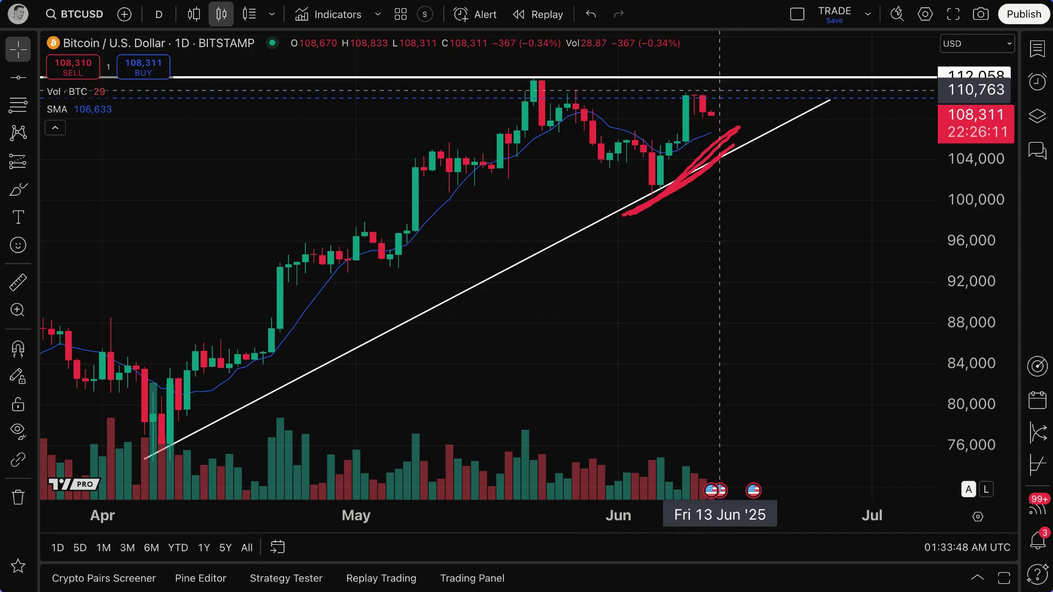
pyautogui.hotkey('ctrl', 'z')
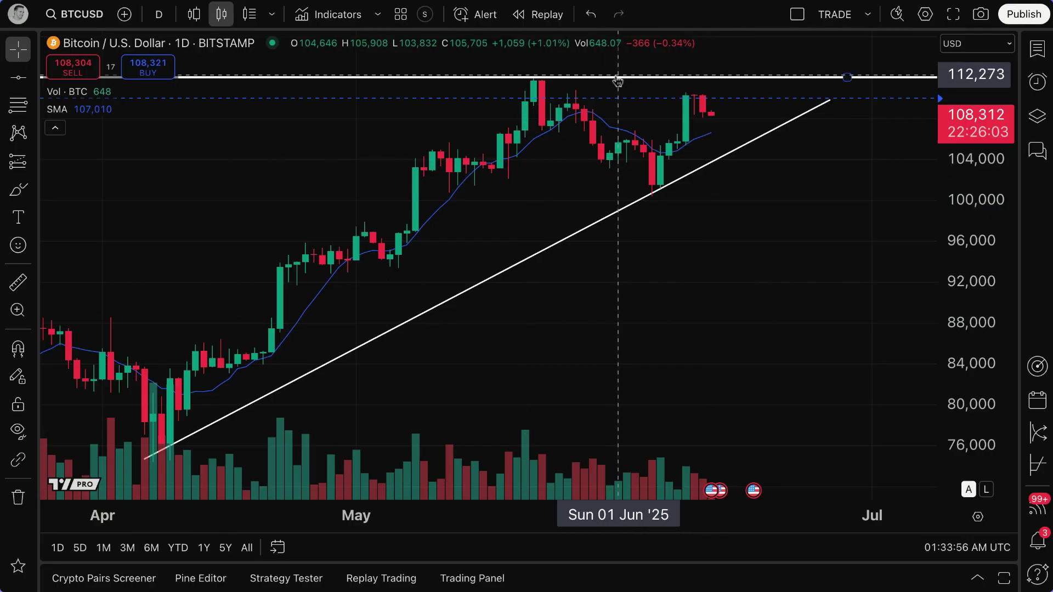
# - Delete the horizontal line and the trend line from the chart
pyautogui.press('Delete')
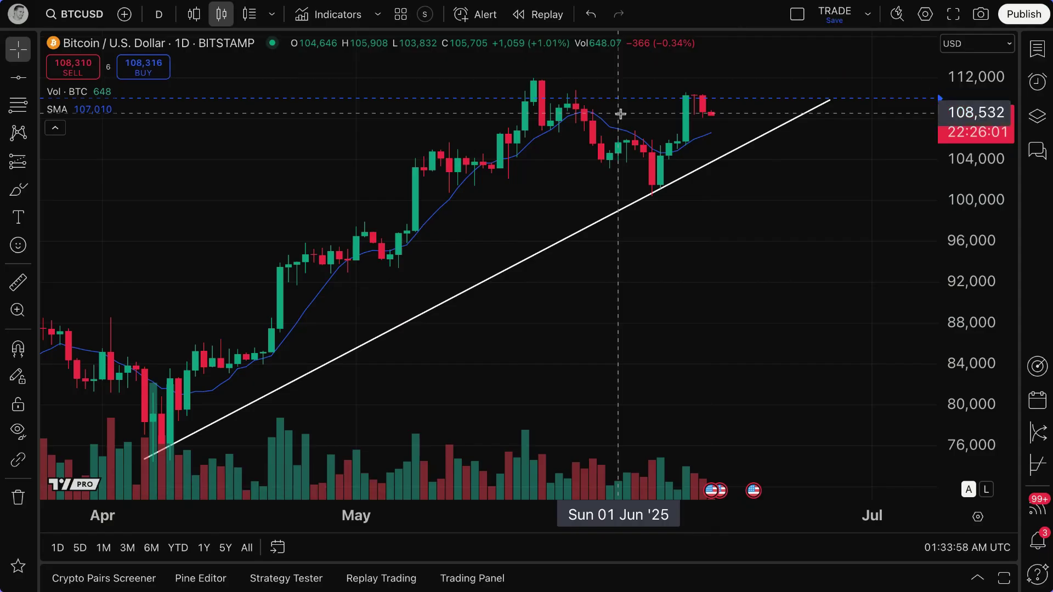
pyautogui.click(634, 210)
pyautogui.press('Delete')
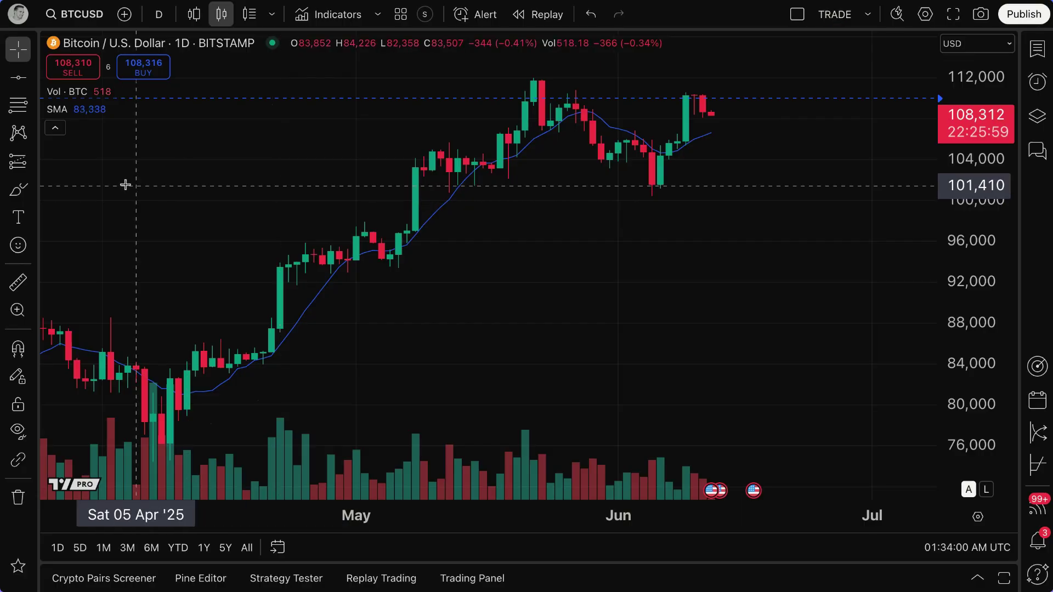
# - Add an Anchored VWAP to the BTCUSD chart, anchored at the 9 April '25 candle
pyautogui.click(31, 193)
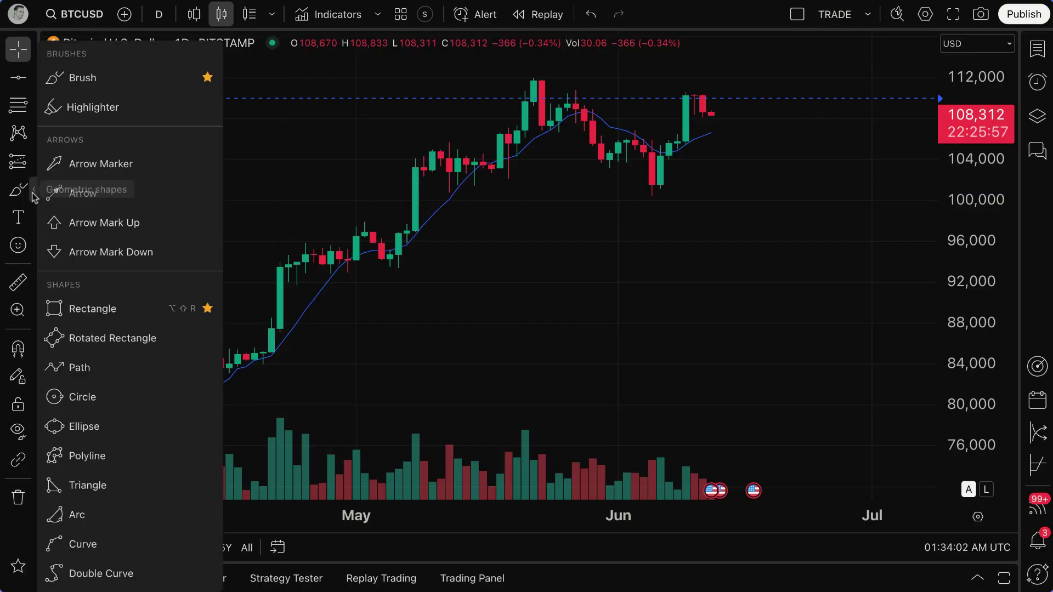
pyautogui.click(32, 192)
pyautogui.click(34, 163)
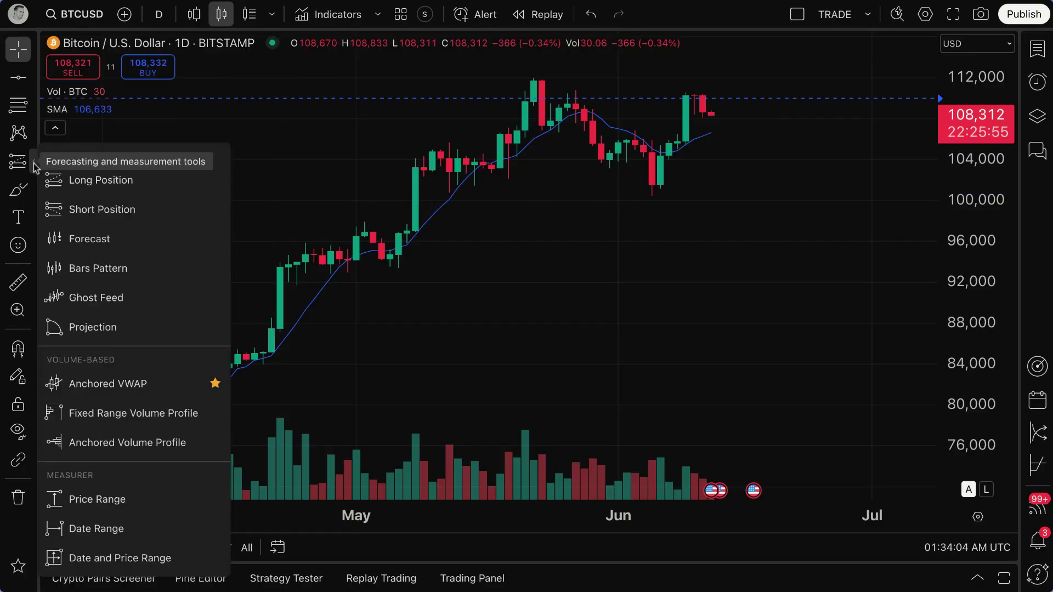
pyautogui.click(112, 390)
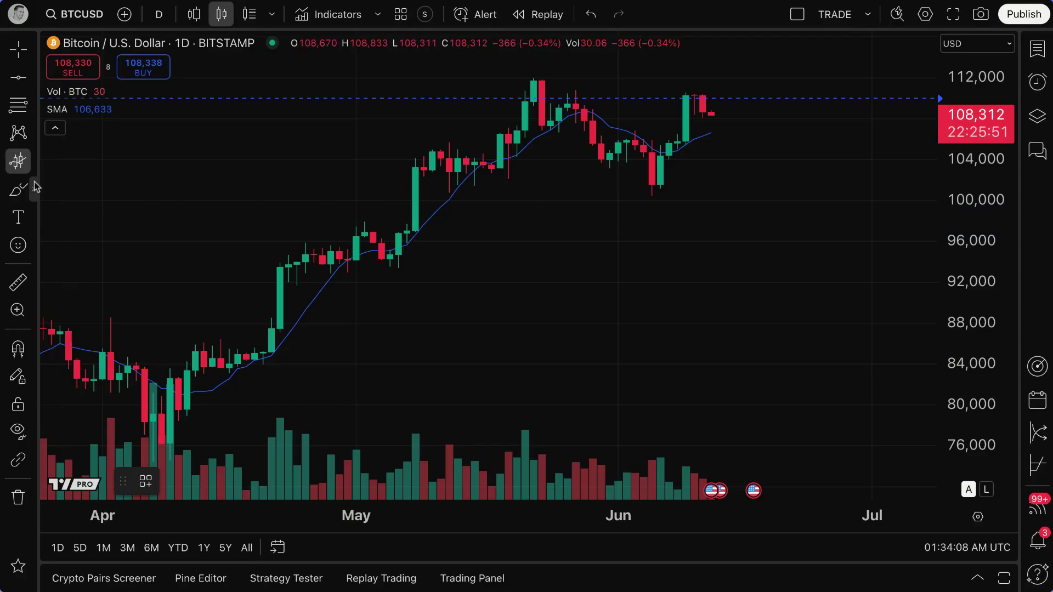
pyautogui.click(170, 436)
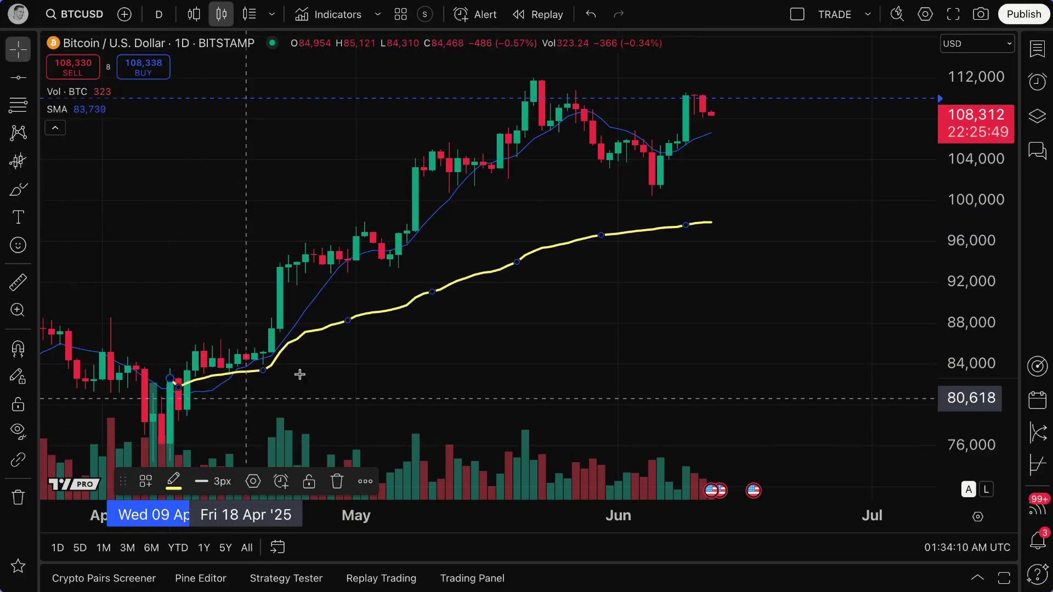
# - Start an alert on the Anchored VWAP, review its condition and trigger settings, and close it without creating it
pyautogui.rightClick(640, 238)
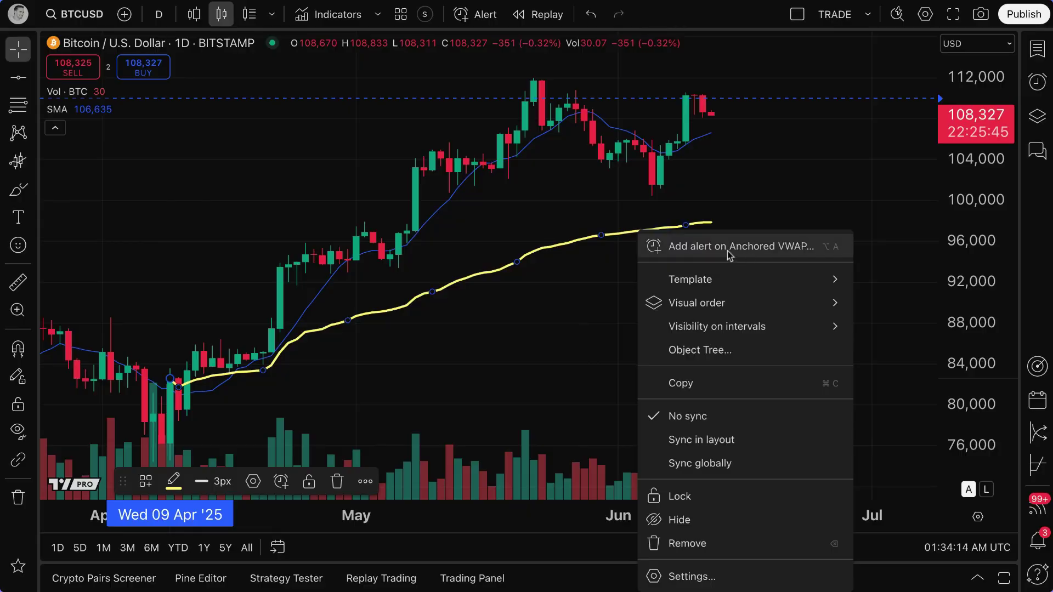
pyautogui.click(729, 247)
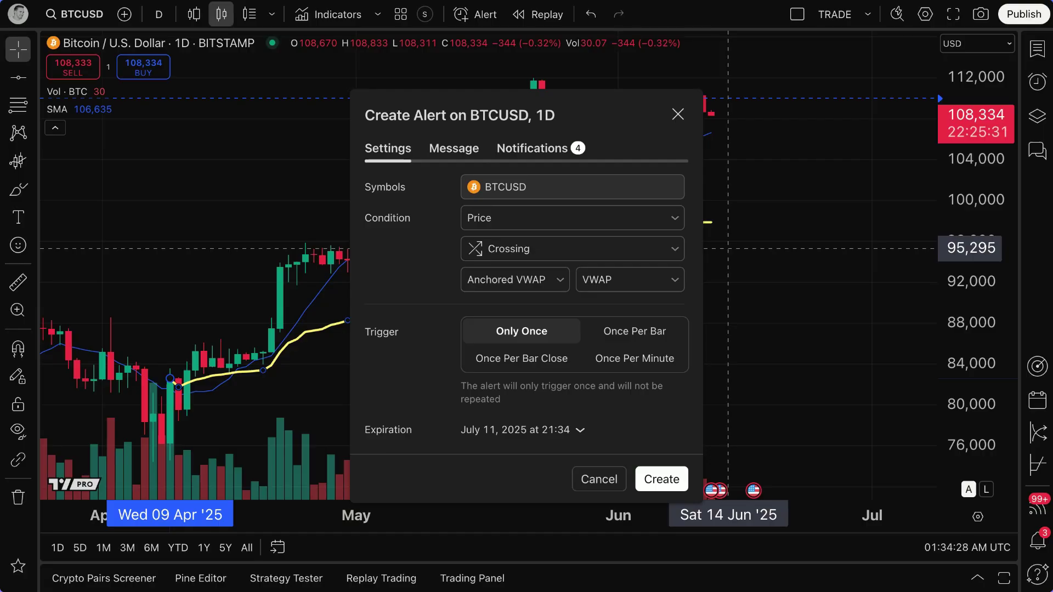
pyautogui.click(678, 114)
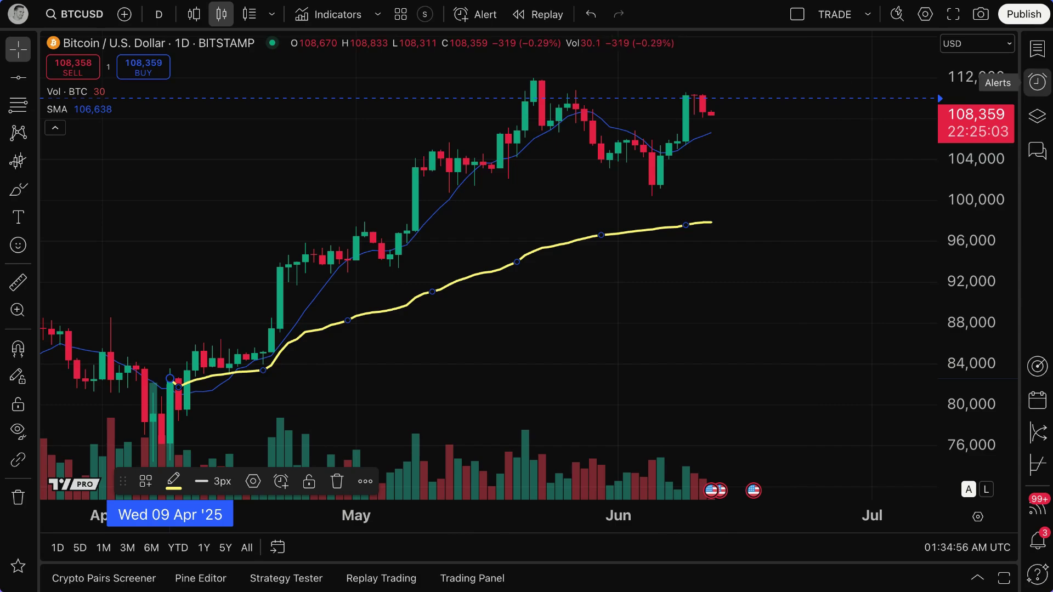
# - Review the list of existing alerts and the log of triggered alerts, including the Moving Average Simple entry's details
pyautogui.click(1036, 82)
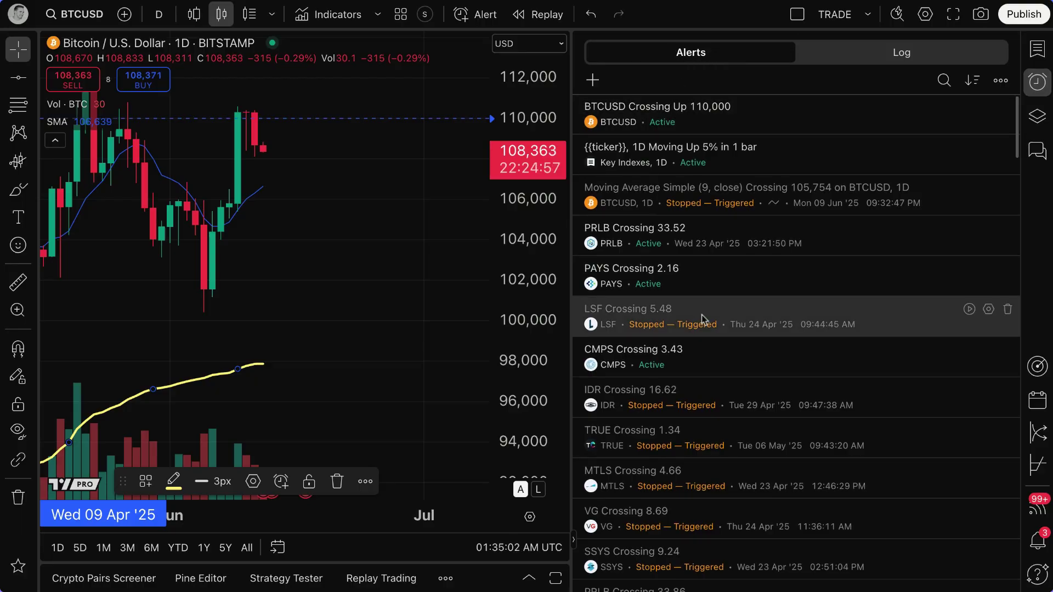
pyautogui.scroll(-10, 699, 317)
pyautogui.scroll(10, 700, 319)
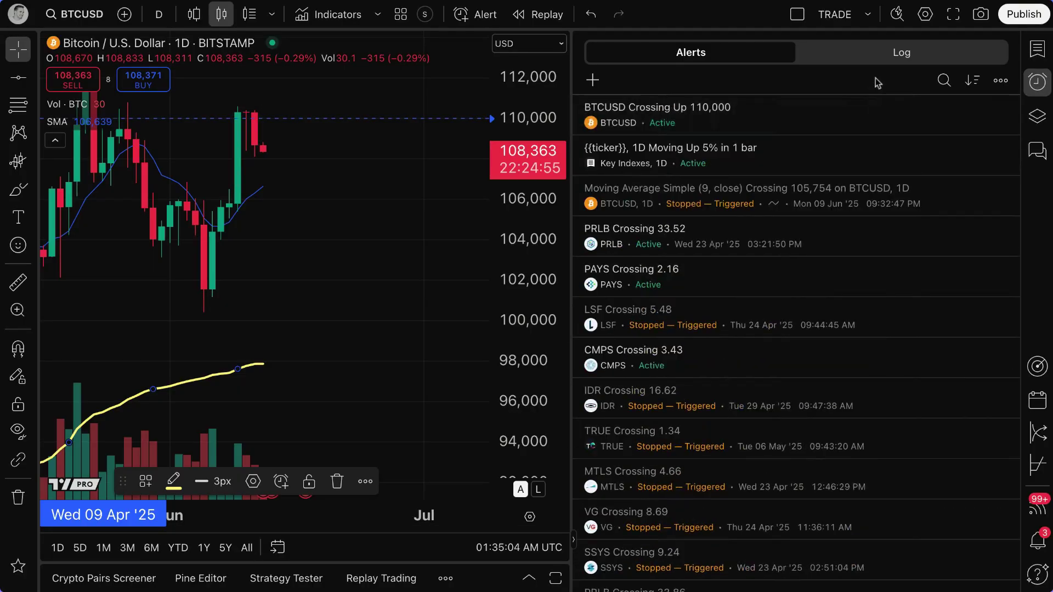
pyautogui.click(885, 57)
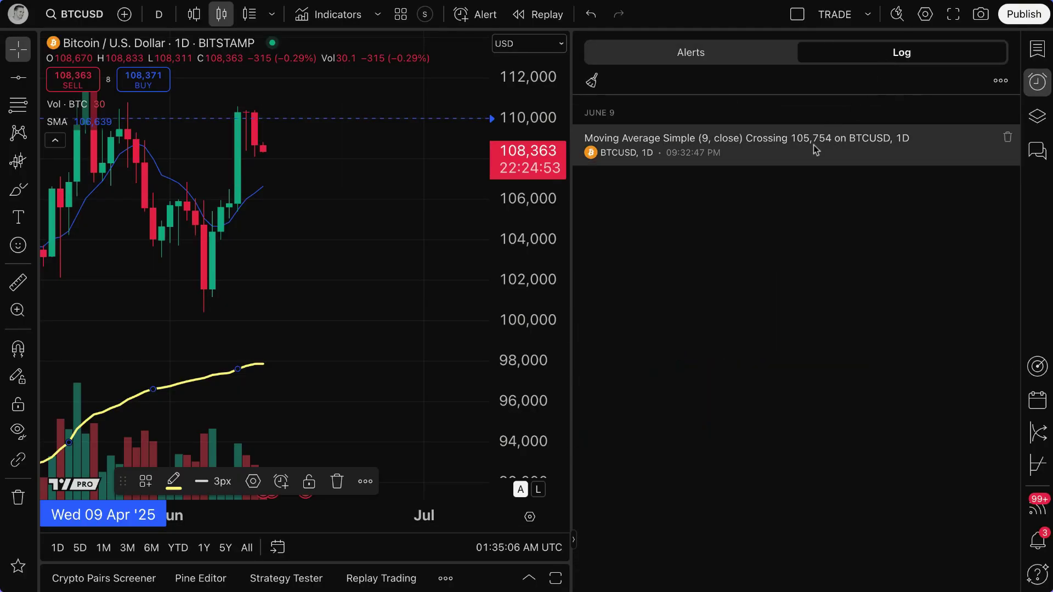
pyautogui.moveTo(815, 150)
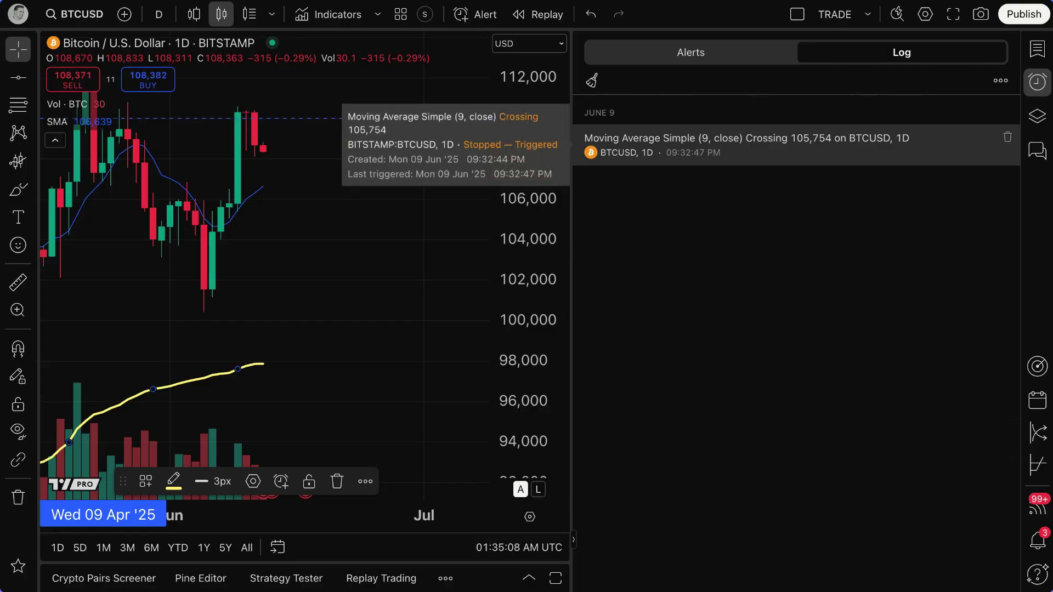
# - Start a new BTCUSD alert from the alerts list, review its condition and trigger settings, and close it without creating it
pyautogui.click(740, 56)
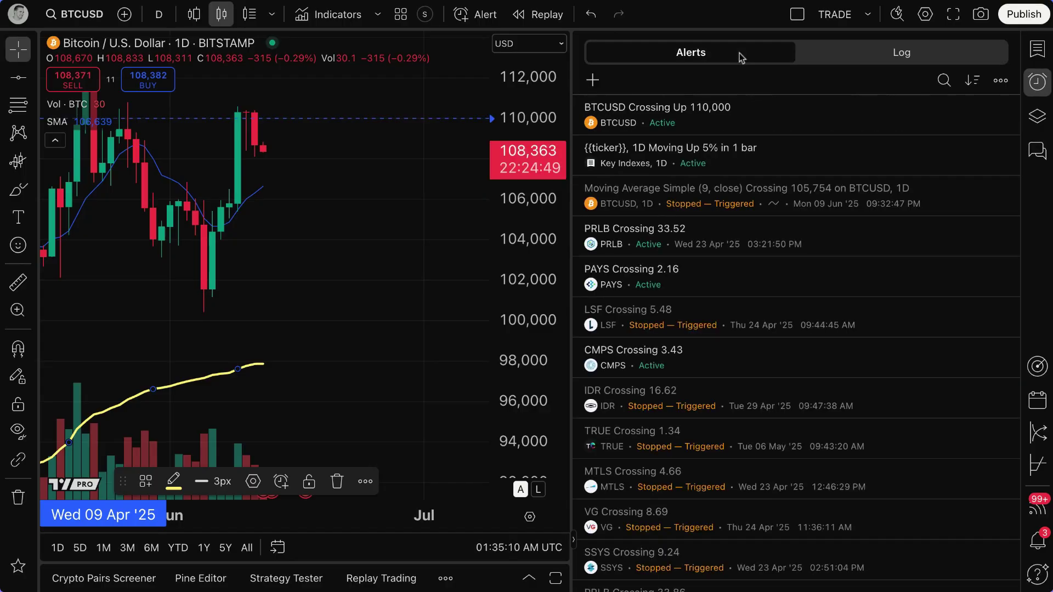
pyautogui.click(590, 83)
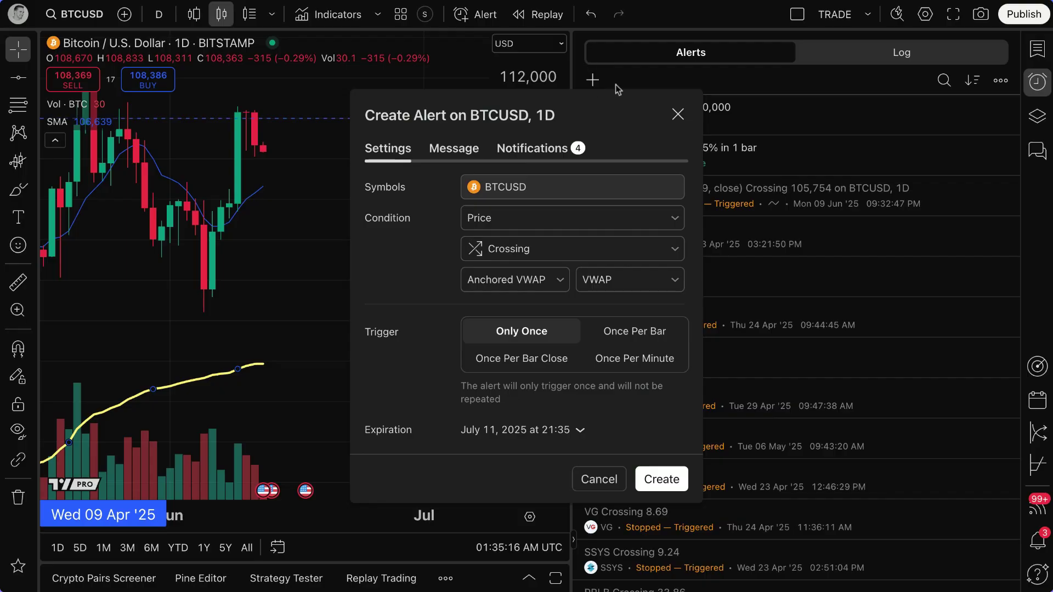
pyautogui.click(678, 114)
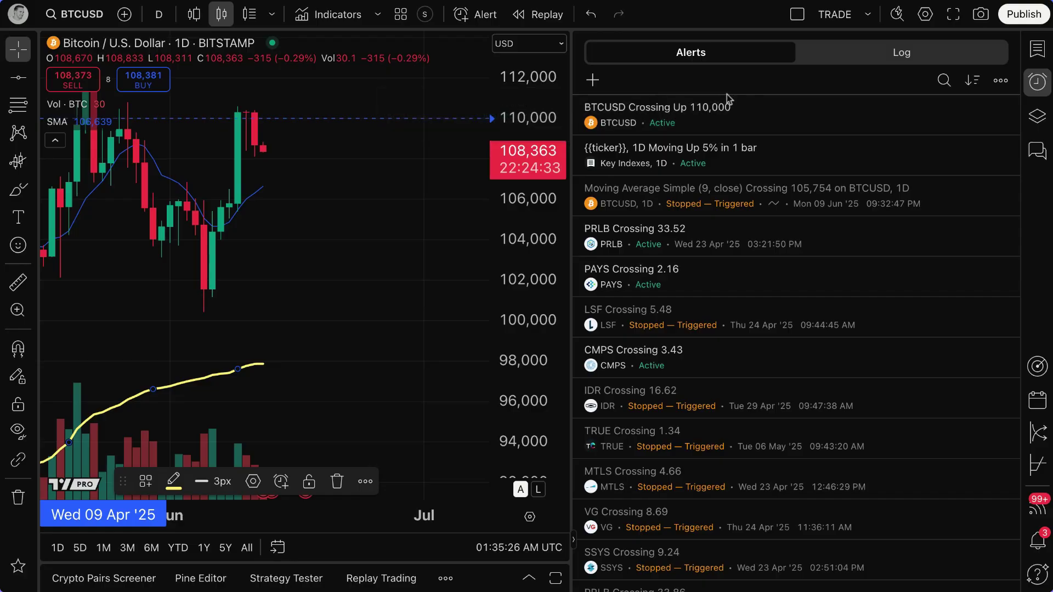
pyautogui.click(597, 83)
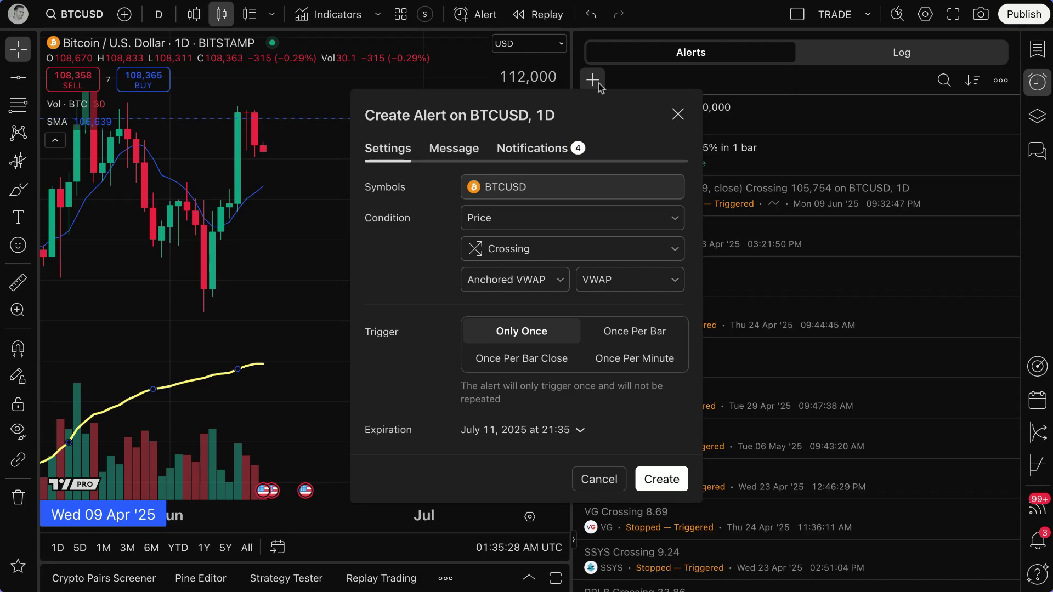
pyautogui.click(678, 114)
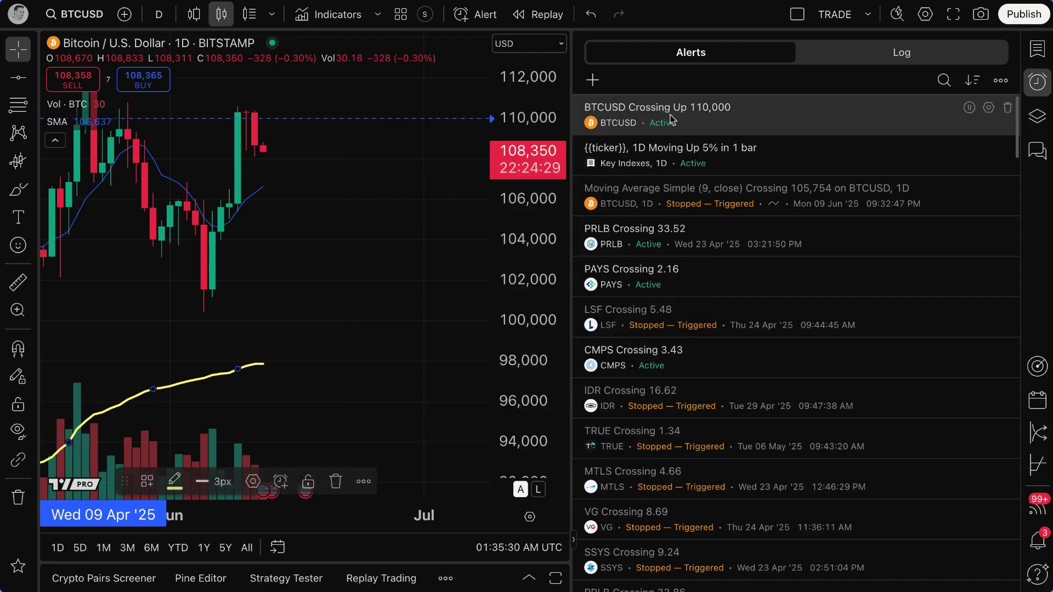
# - Search the existing alerts for "btcusd", review the matches, and close the search to show the full list again
pyautogui.click(942, 82)
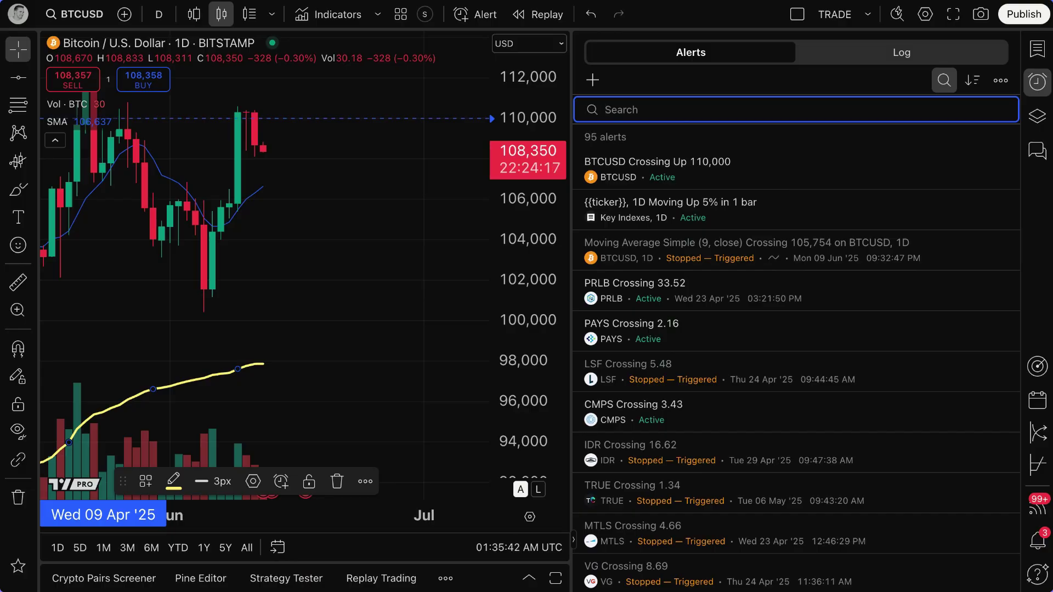
pyautogui.write('btcusd')
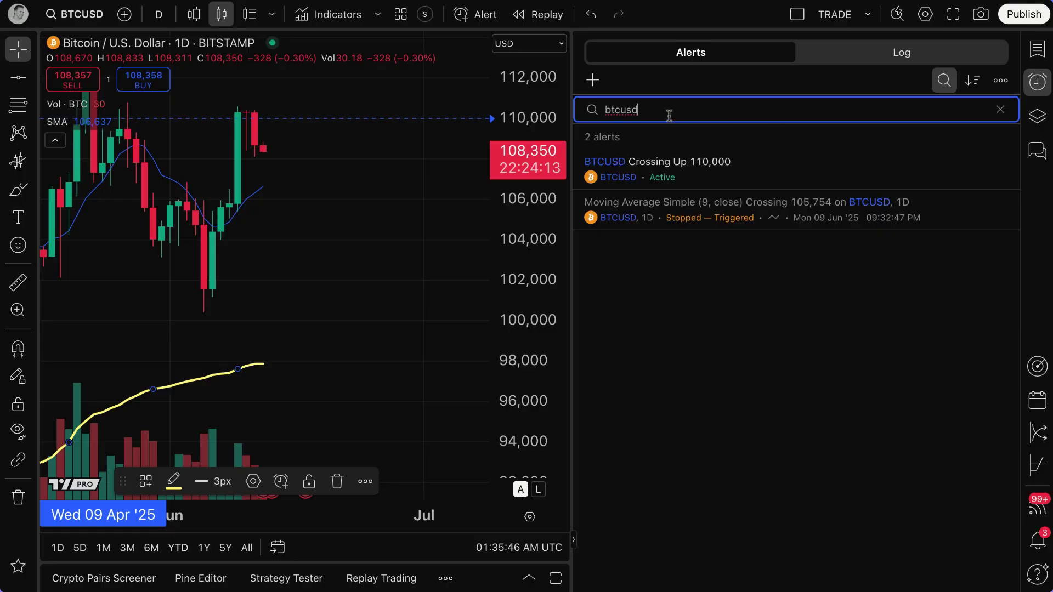
pyautogui.doubleClick(625, 112)
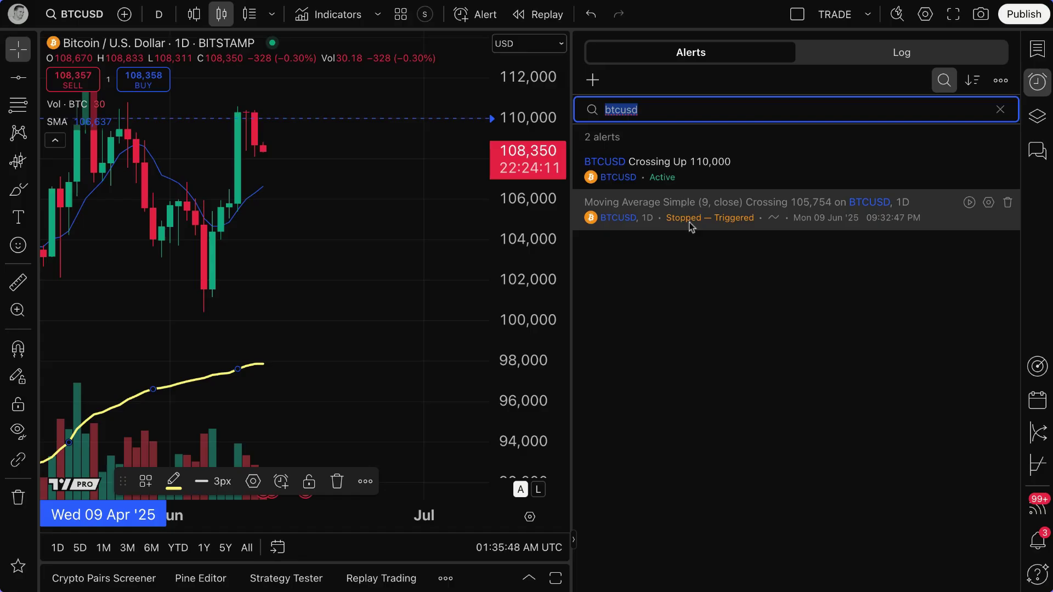
pyautogui.click(943, 87)
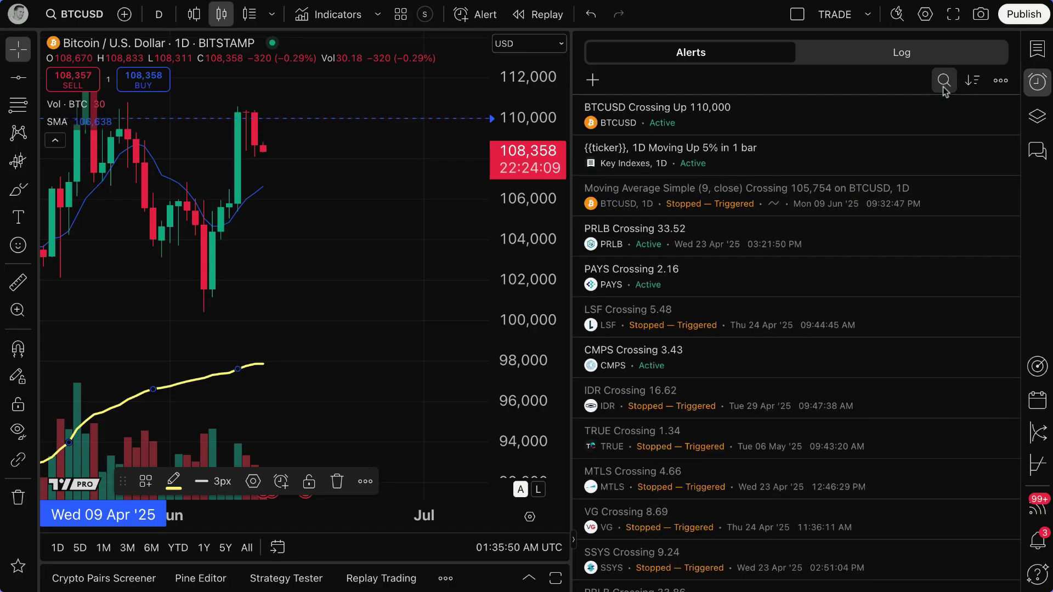
# - Review the alert list's sort orders and its options for restarting, pausing, deleting and filtering alerts, without changing any
pyautogui.click(972, 83)
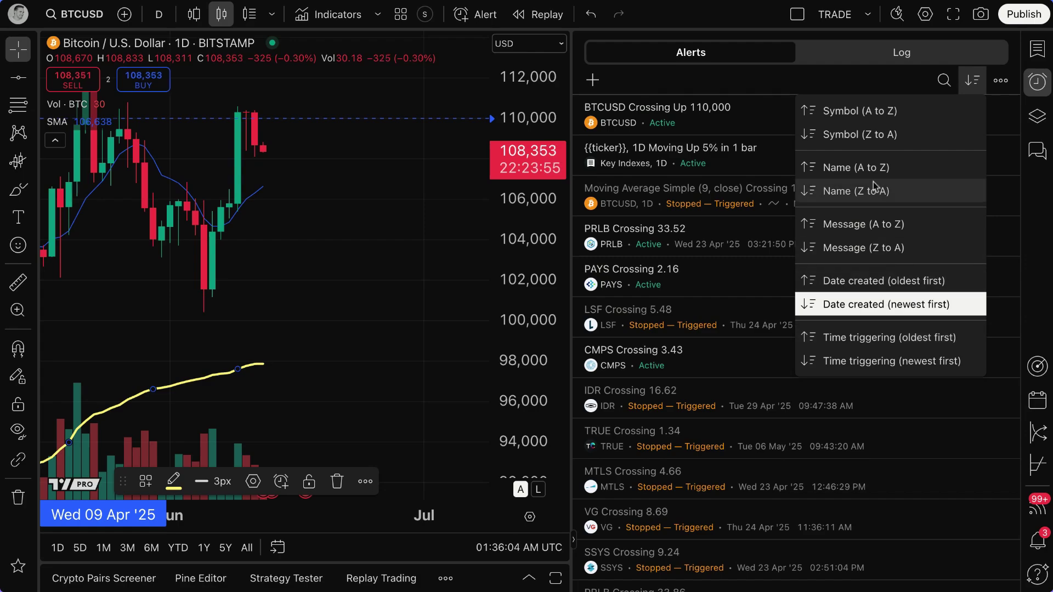
pyautogui.click(967, 88)
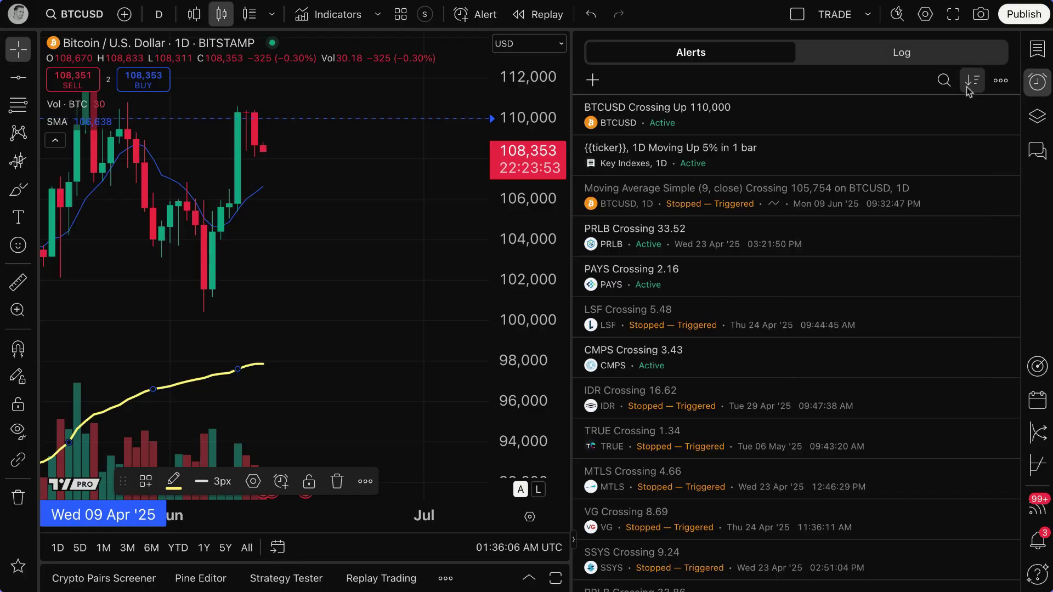
pyautogui.click(1001, 81)
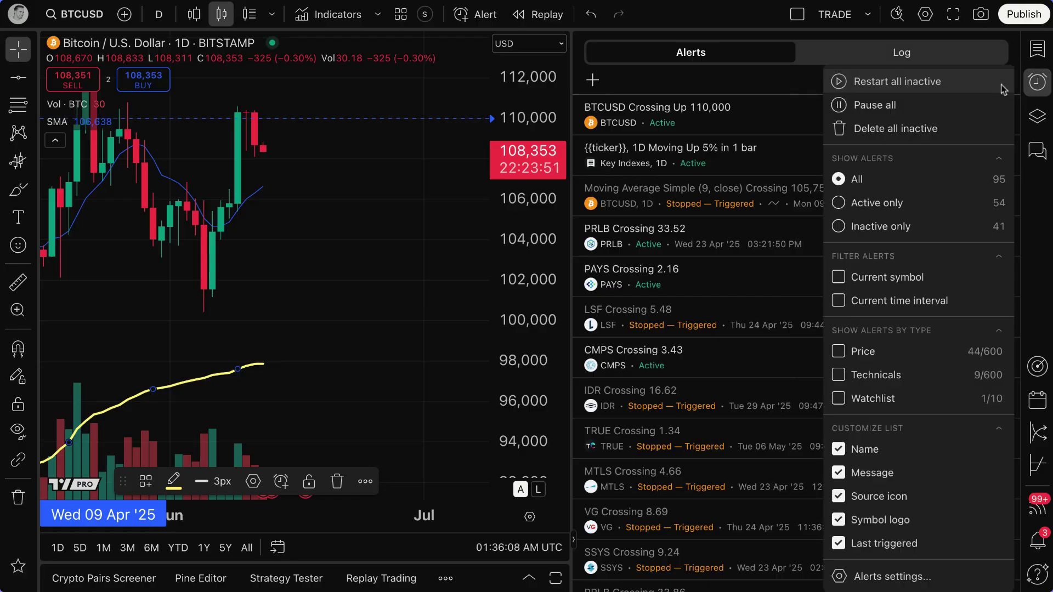
pyautogui.click(763, 90)
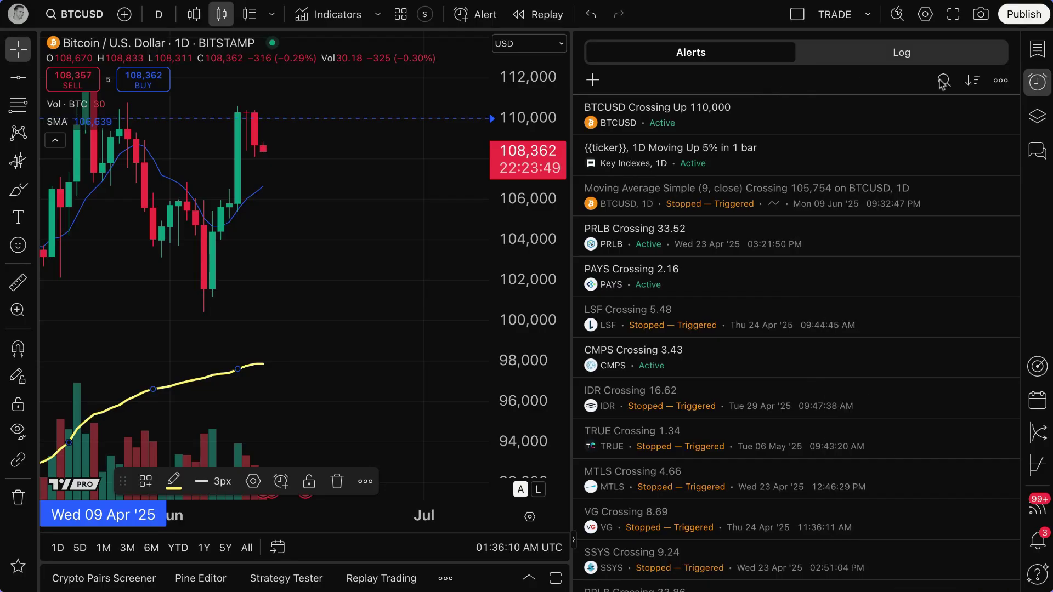
pyautogui.click(1002, 84)
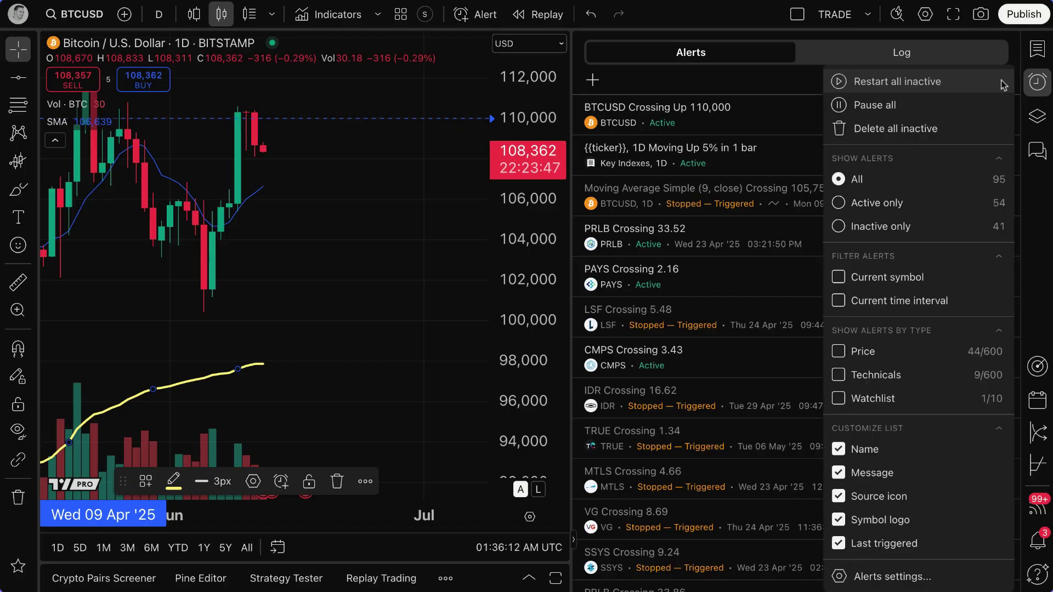
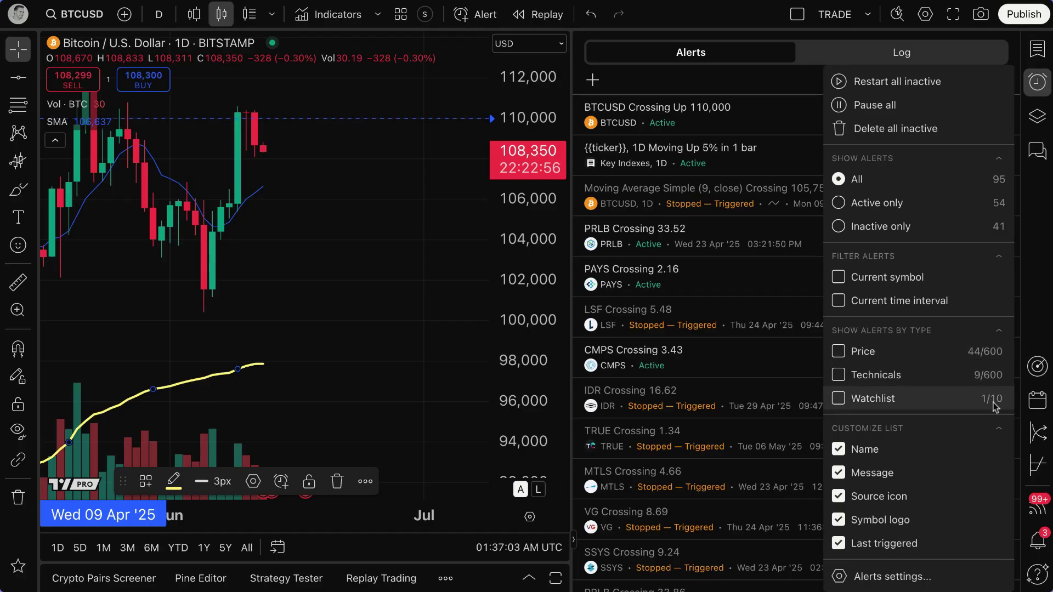
pyautogui.moveTo(980, 356)
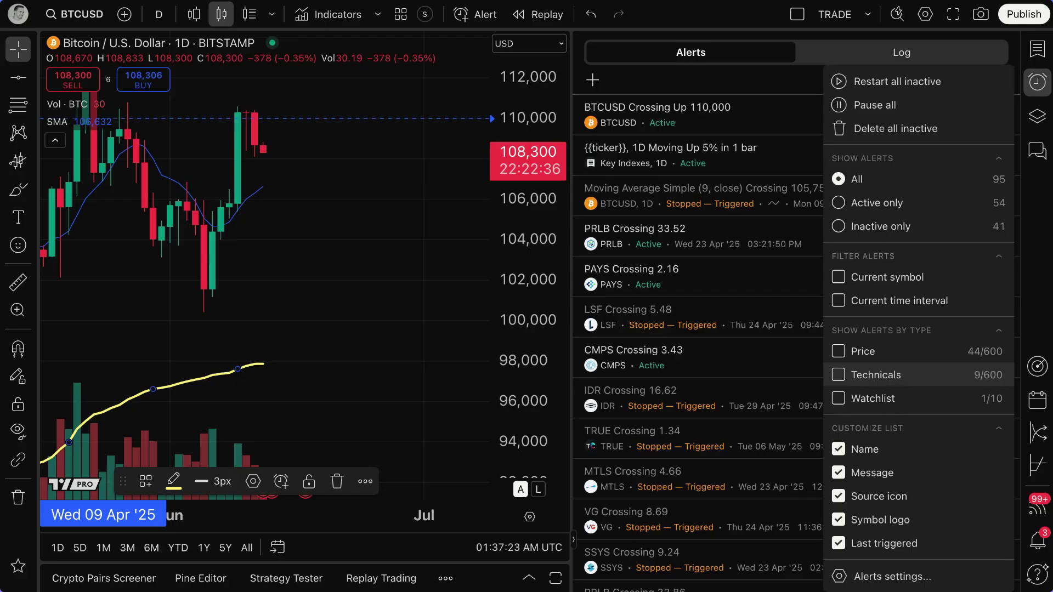
# - Review the options for adding an alert on BTCUSD at 111,193 and on the SMA line, without creating either alert
pyautogui.rightClick(293, 94)
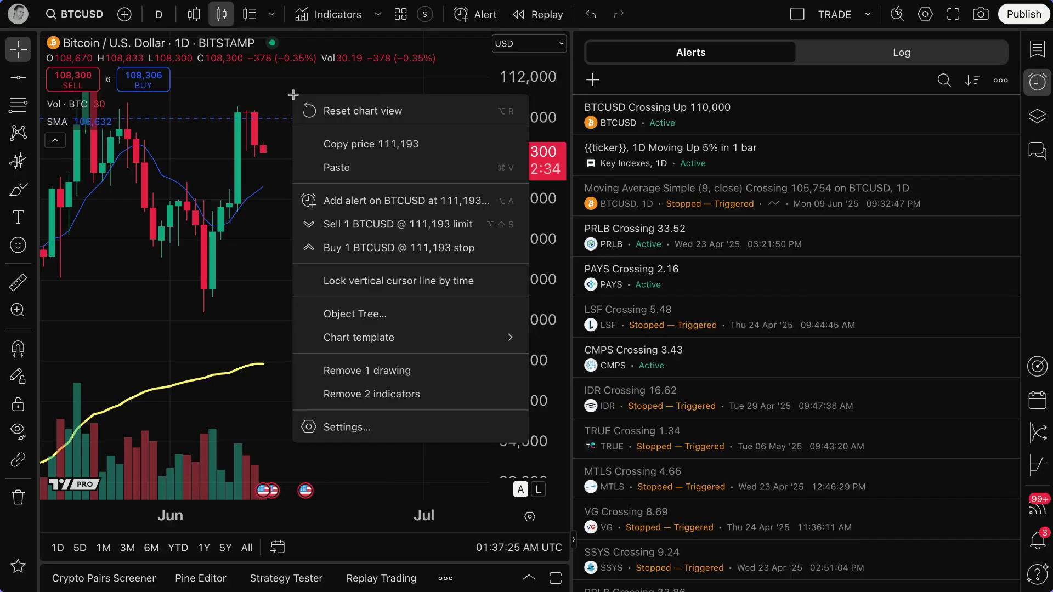
pyautogui.click(363, 202)
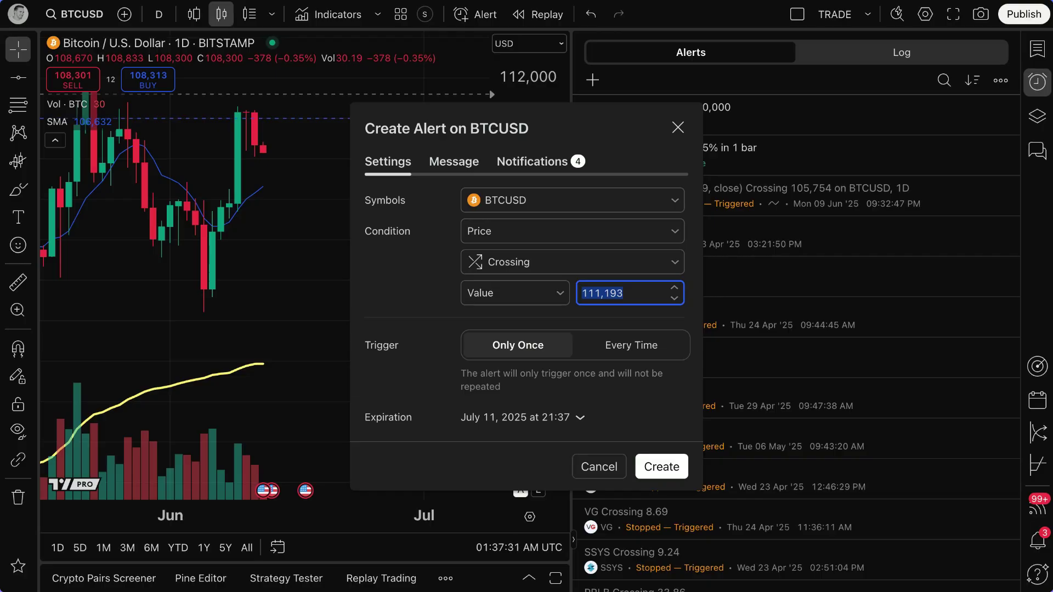
pyautogui.click(678, 127)
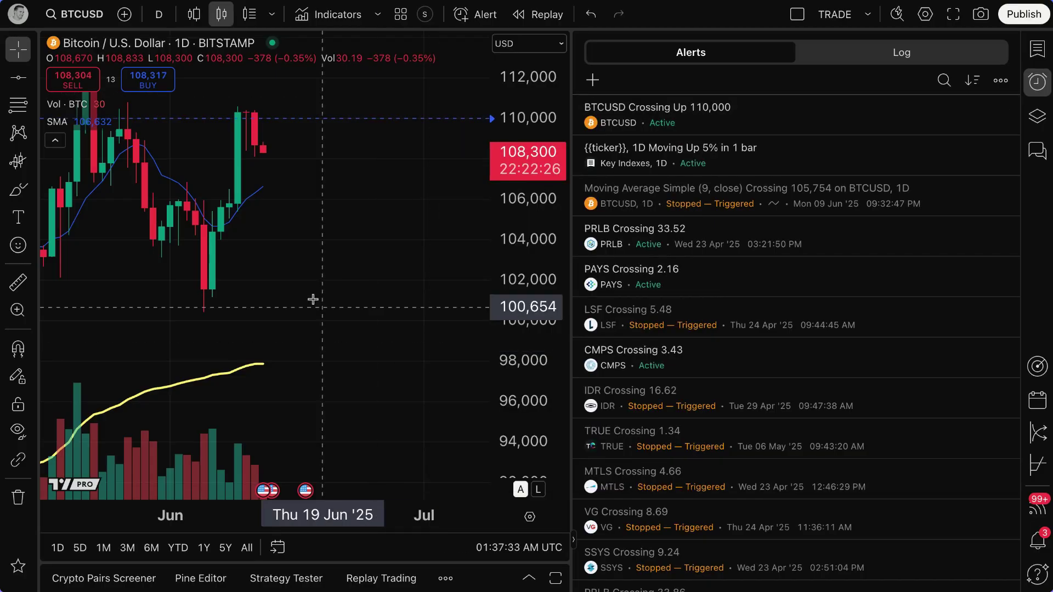
pyautogui.rightClick(171, 184)
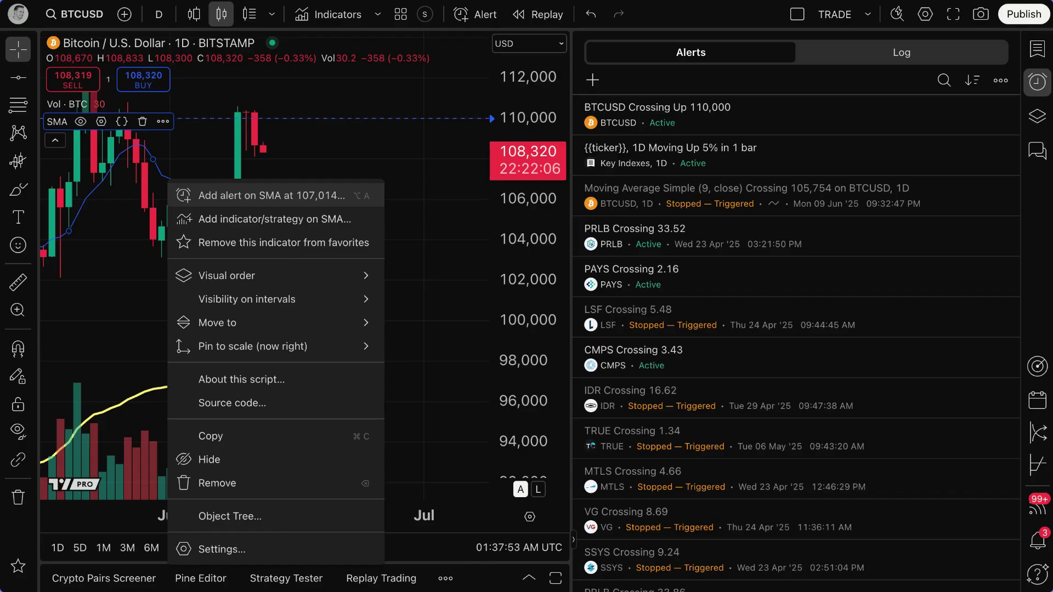
pyautogui.click(324, 148)
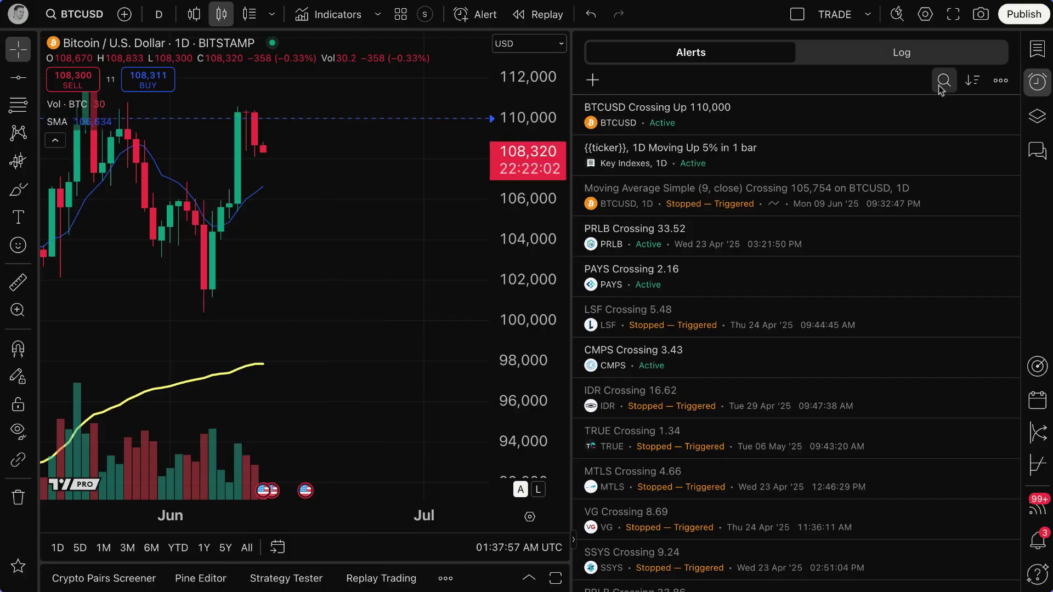
# - Filter the alerts list by the Price and Technicals types, separately and combined, and clear both filters
pyautogui.click(1000, 80)
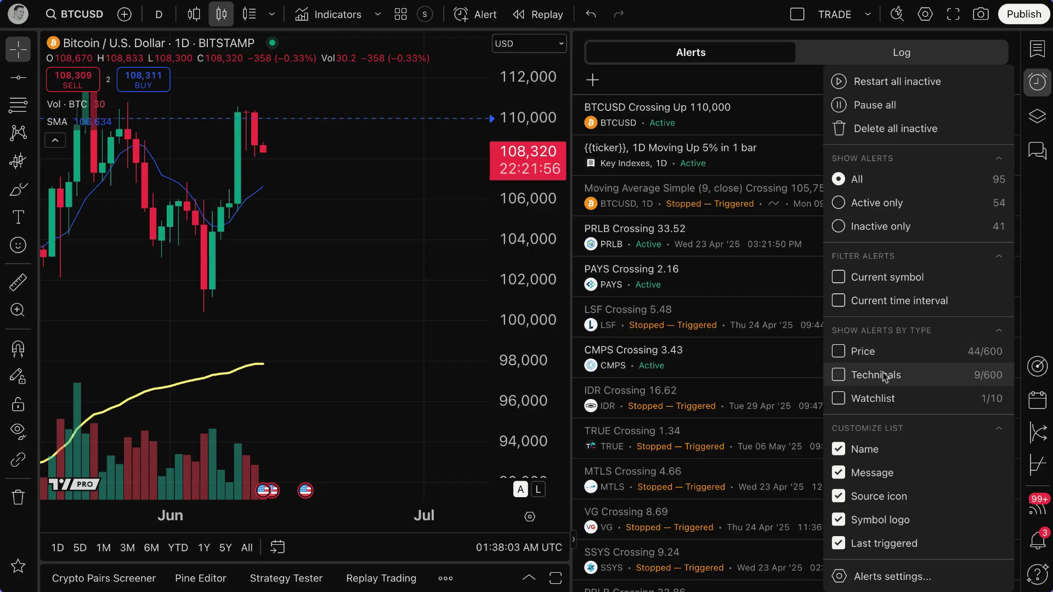
pyautogui.click(842, 354)
pyautogui.click(844, 356)
pyautogui.click(838, 375)
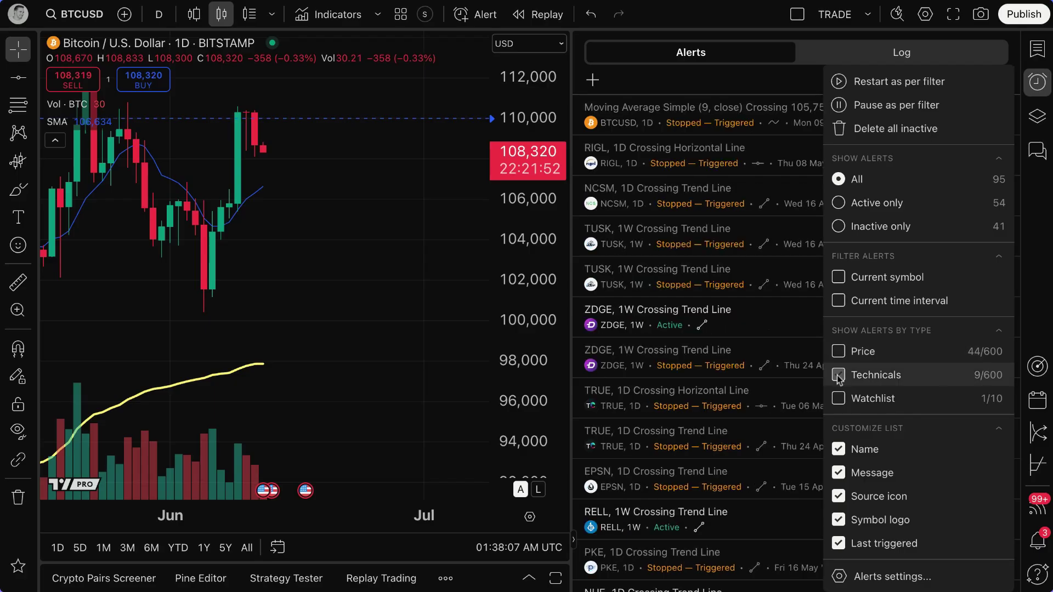
pyautogui.click(838, 353)
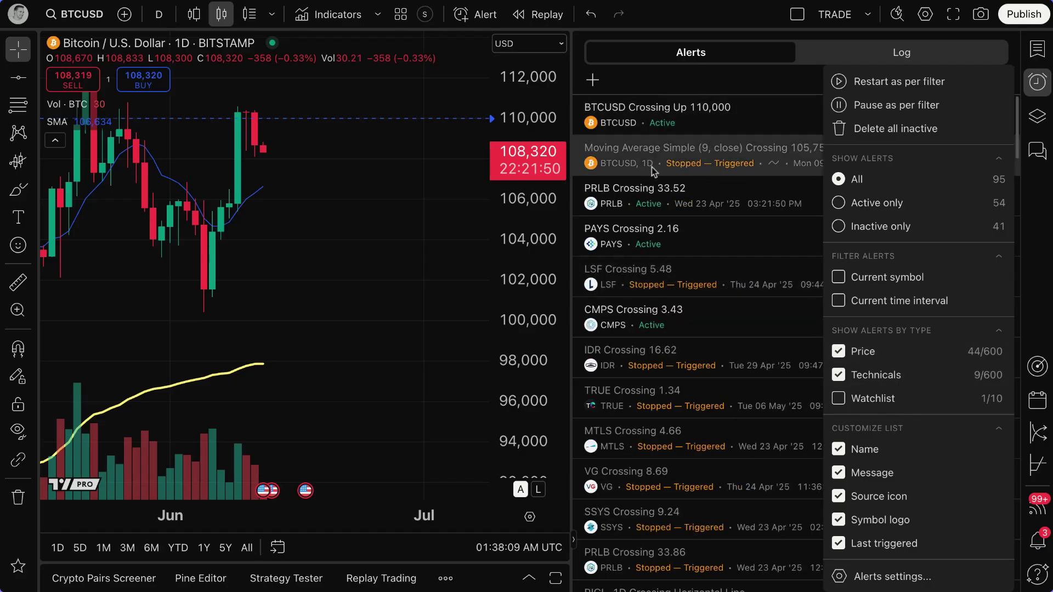
pyautogui.click(839, 375)
pyautogui.click(839, 354)
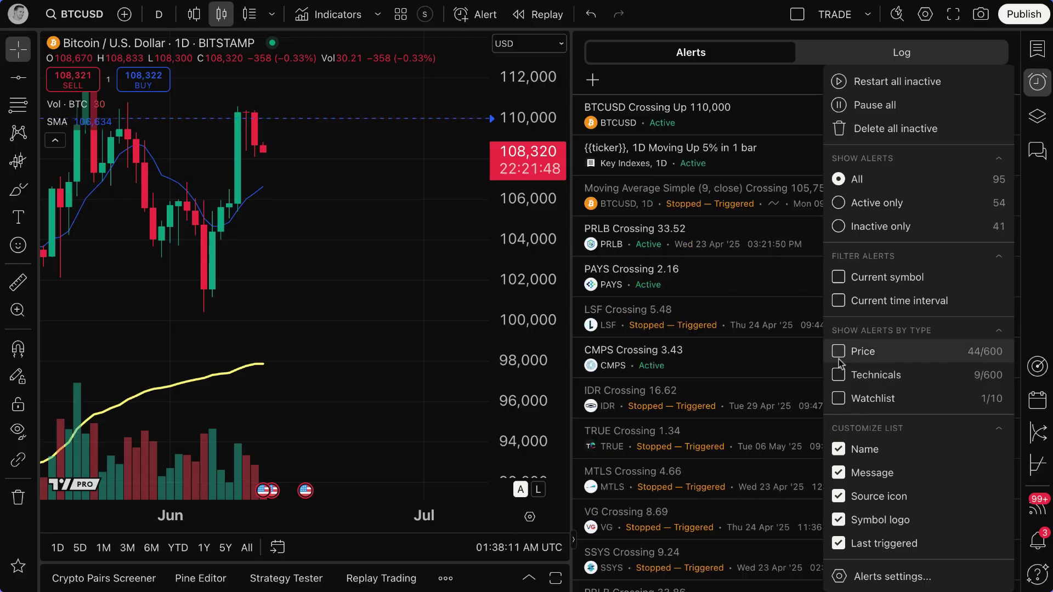
# - Check the Watchlist, Technicals and Price alert filters one at a time, leaving all of them cleared
pyautogui.click(837, 400)
pyautogui.click(837, 400)
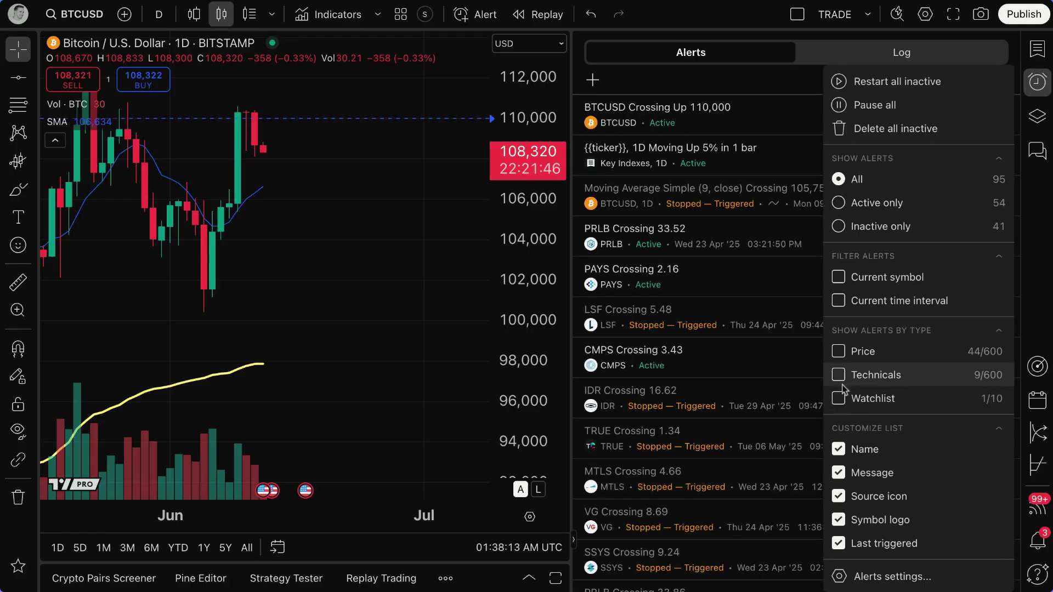
pyautogui.click(839, 375)
pyautogui.click(838, 375)
pyautogui.click(840, 354)
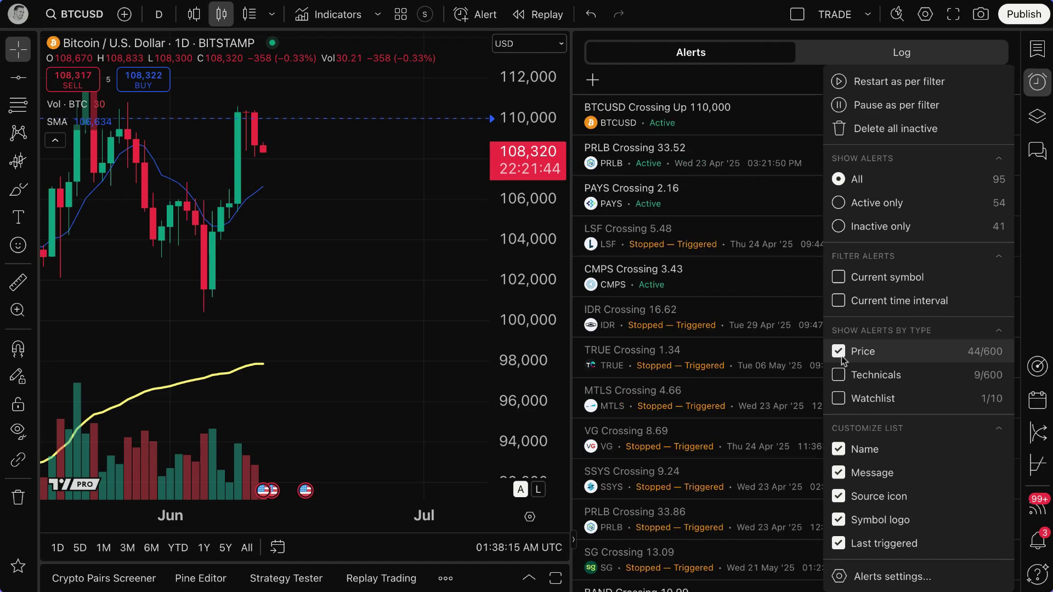
pyautogui.click(840, 354)
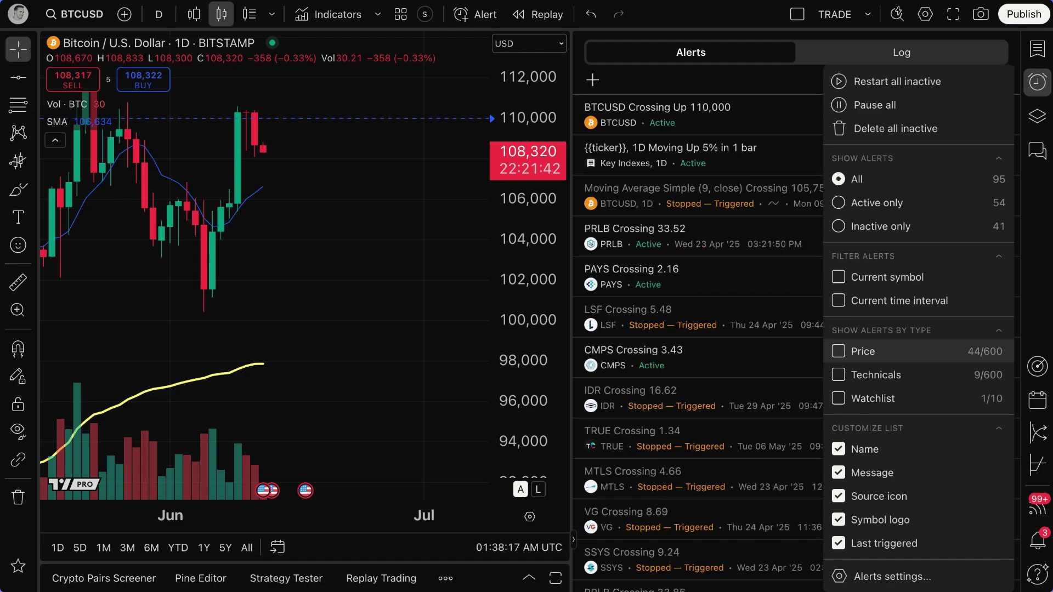
pyautogui.click(746, 71)
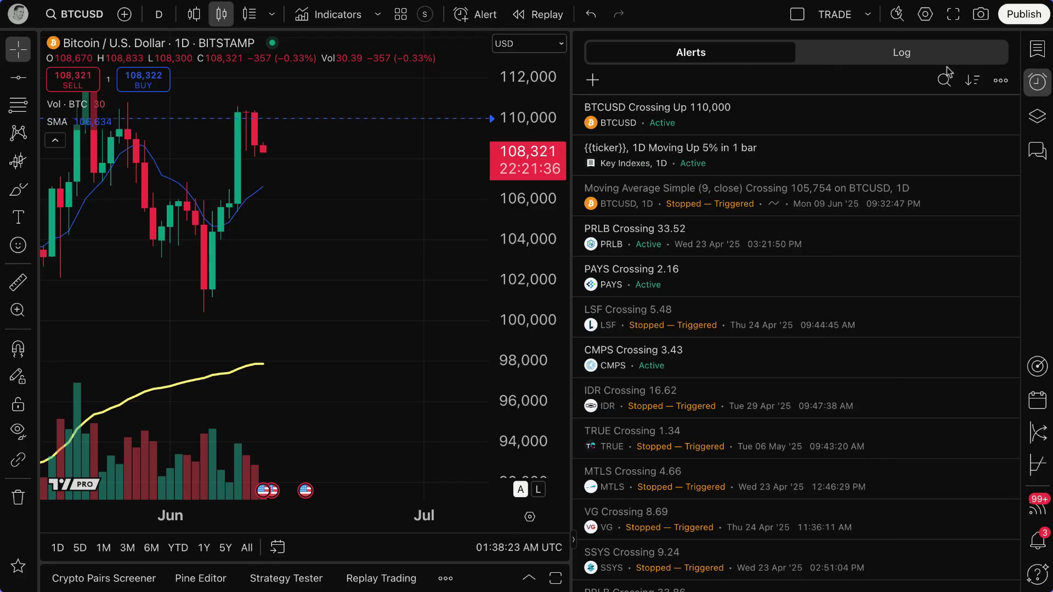
# - Hide the alerts list and reframe the BTCUSD chart to show April through early July
pyautogui.click(1036, 82)
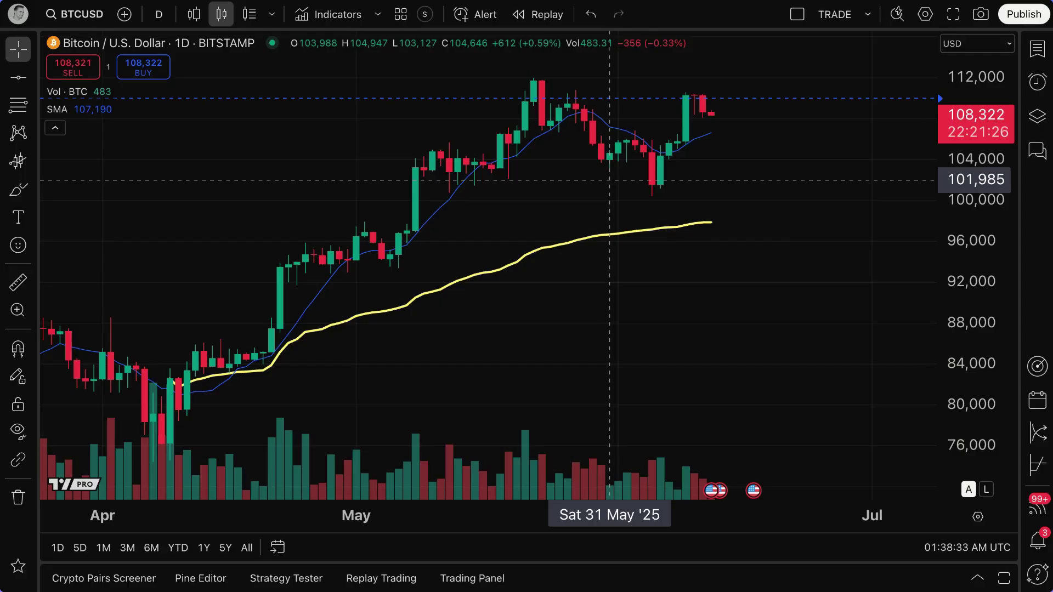
pyautogui.scroll(-1, 315, 225)
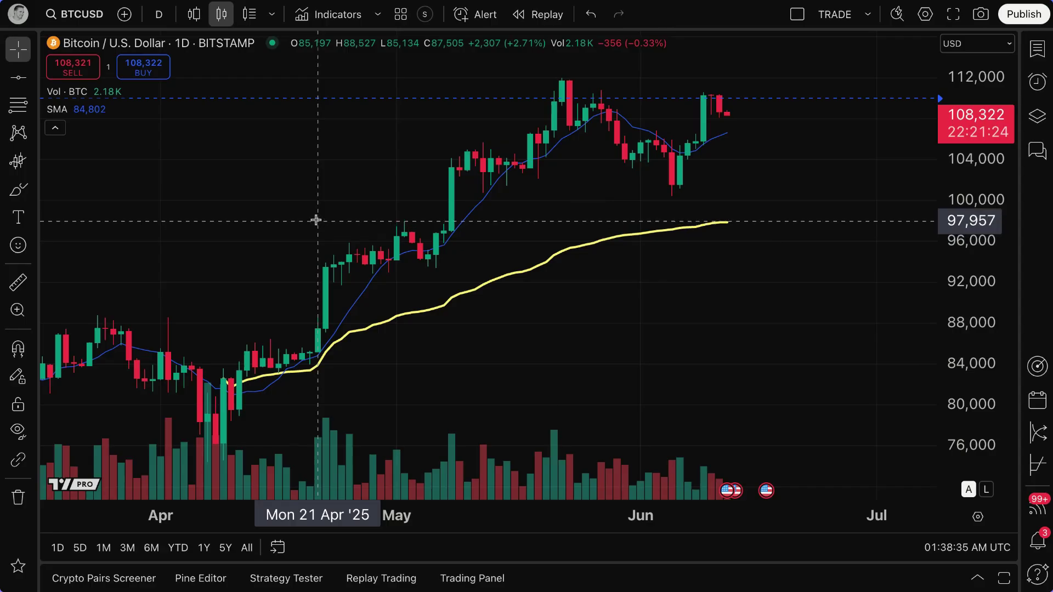
pyautogui.moveTo(314, 218); pyautogui.dragTo(295, 167)
pyautogui.hscroll(-3, 295, 167)
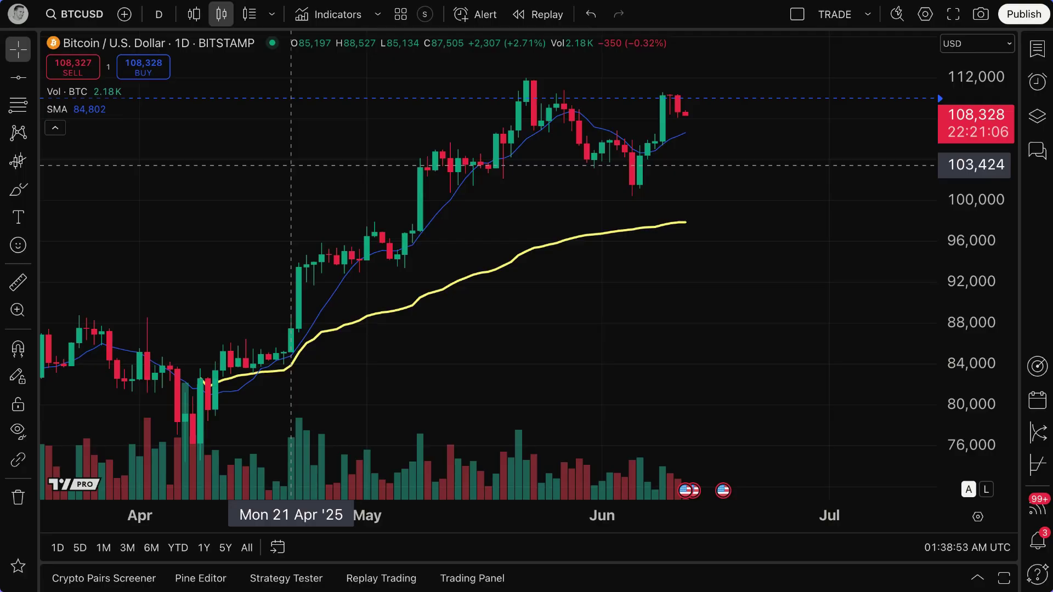
pyautogui.moveTo(322, 160); pyautogui.dragTo(299, 161)
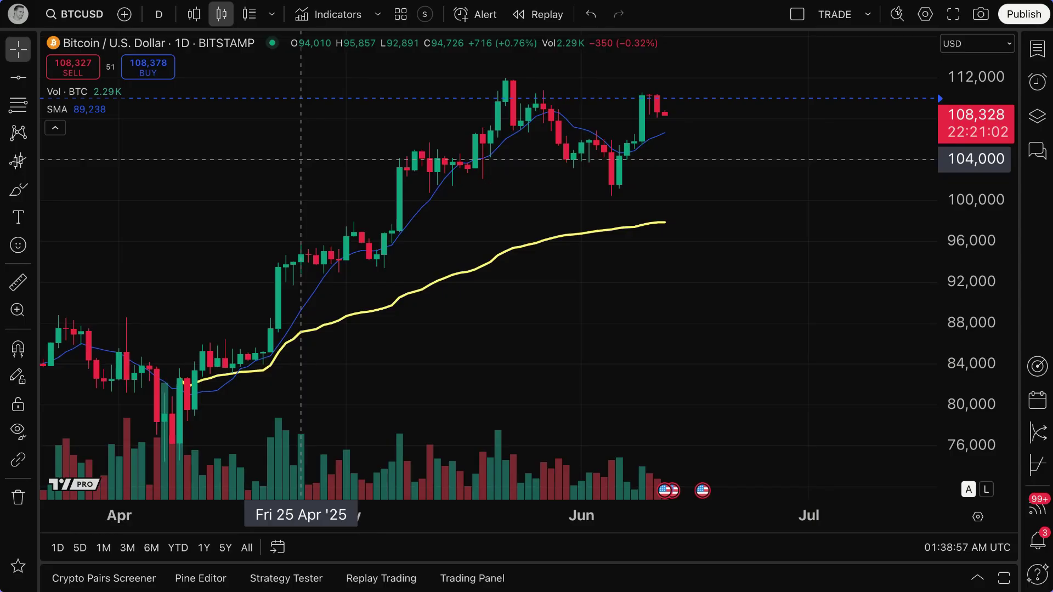
# - Review a new BTCUSD price alert's crossing conditions, message and notification options, and close it without creating the alert
pyautogui.click(478, 16)
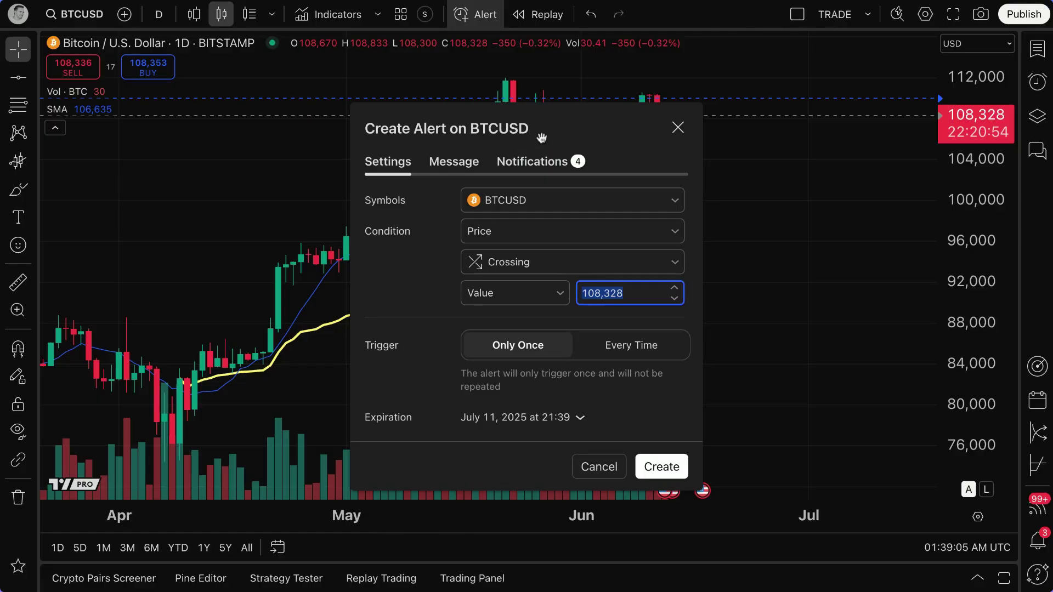
pyautogui.moveTo(540, 137); pyautogui.dragTo(428, 105)
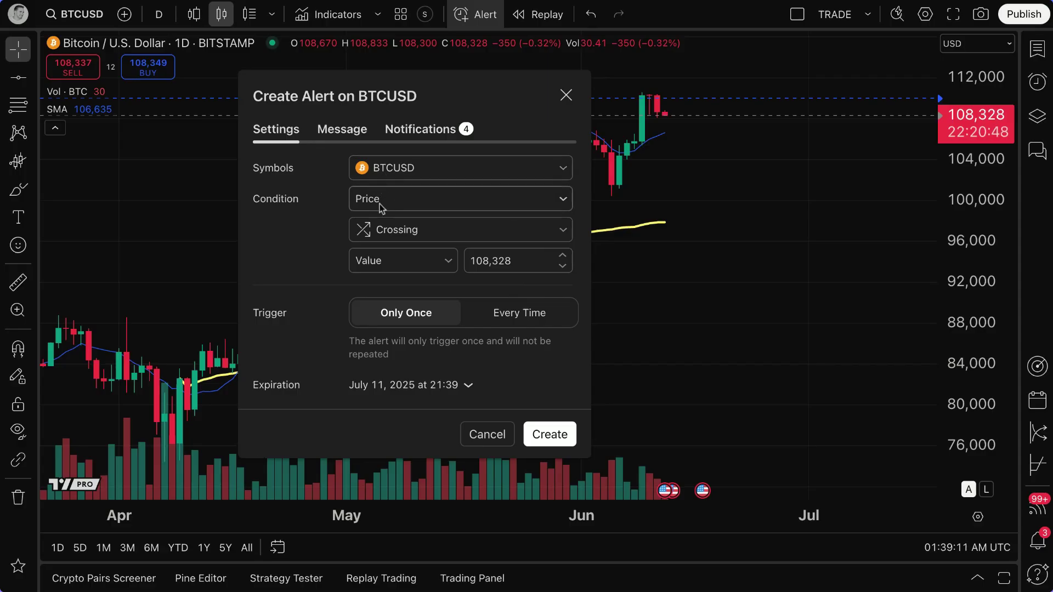
pyautogui.click(410, 231)
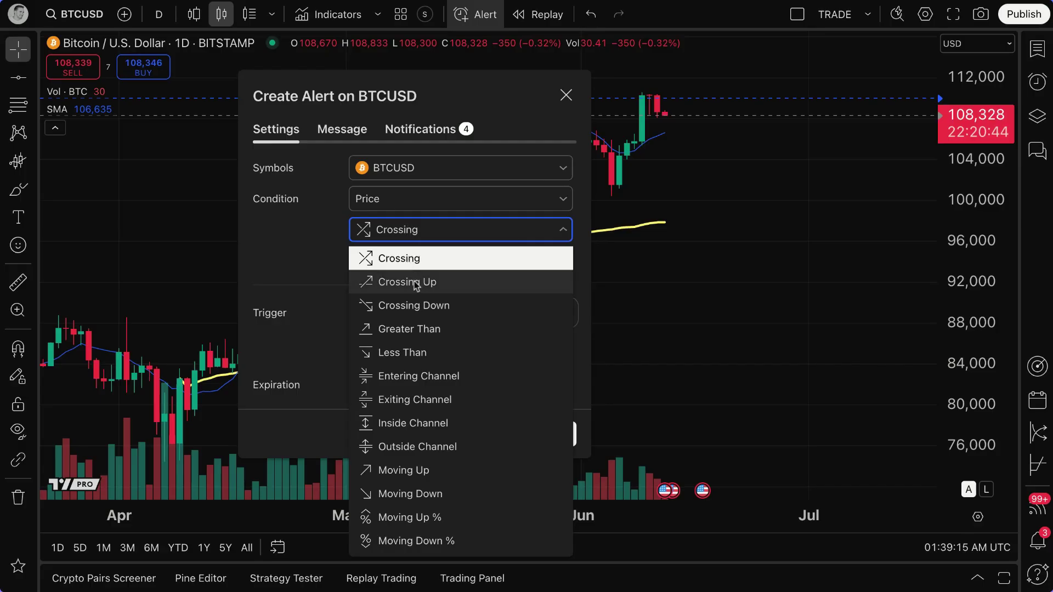
pyautogui.click(315, 257)
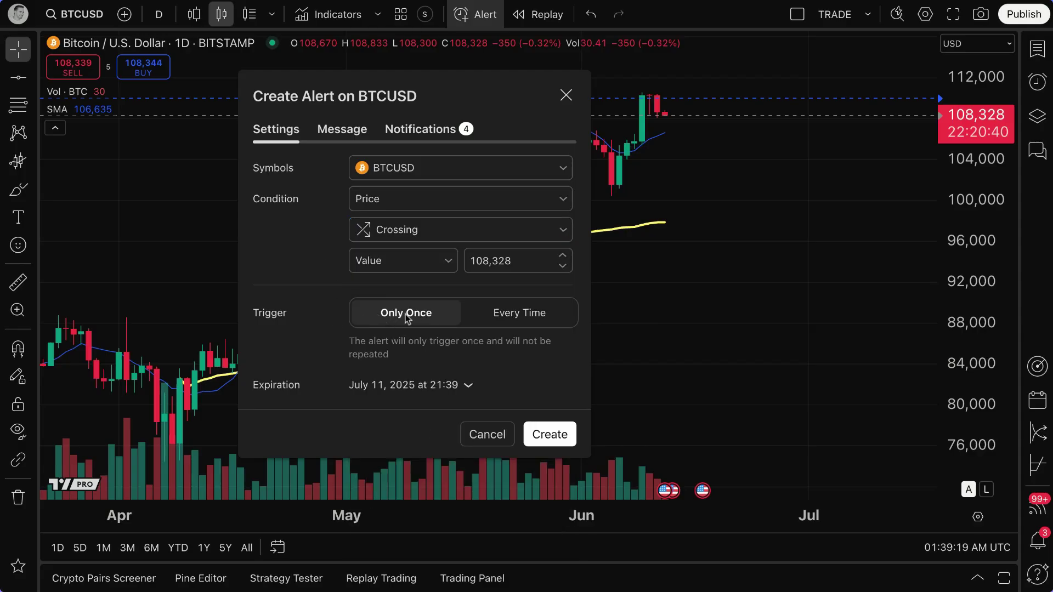
pyautogui.click(334, 132)
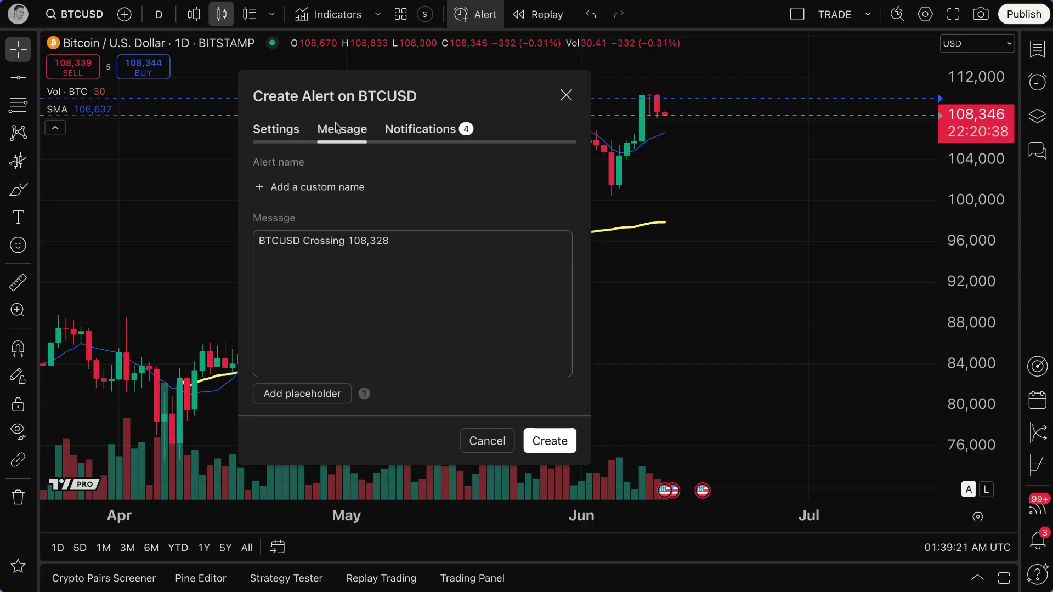
pyautogui.press('Right')
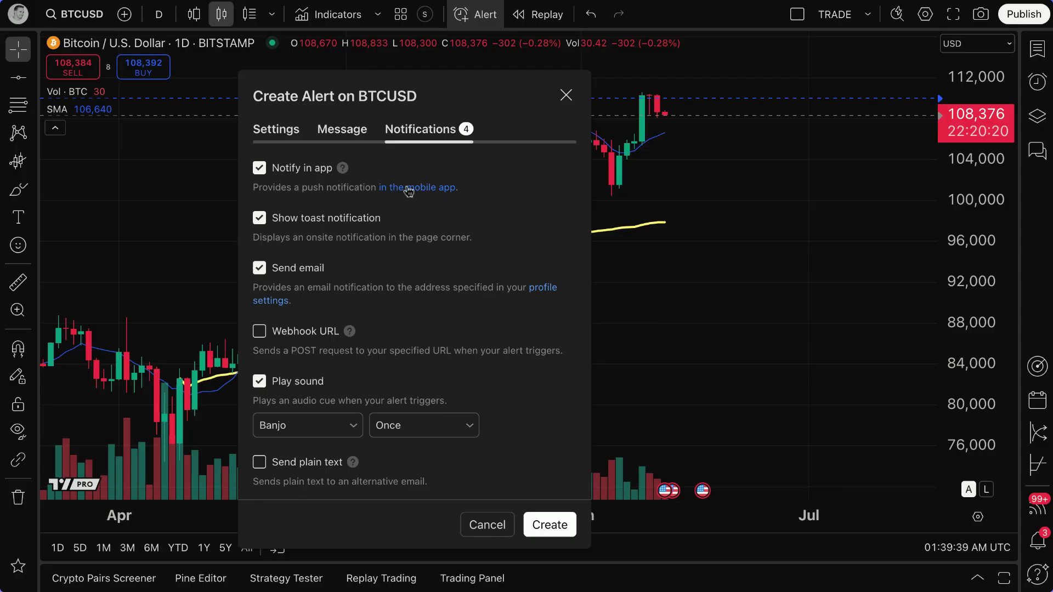
pyautogui.click(565, 97)
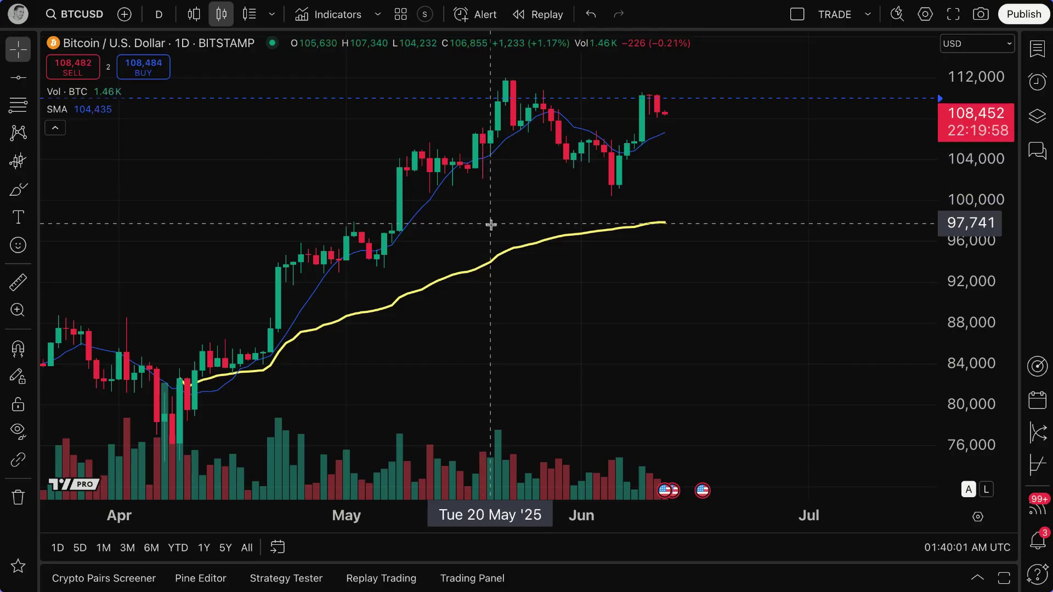
# - Review the alert settings for the Anchored VWAP drawing and the existing Crossing Up 110,000 alert, closing both without creating or saving anything
pyautogui.rightClick(499, 264)
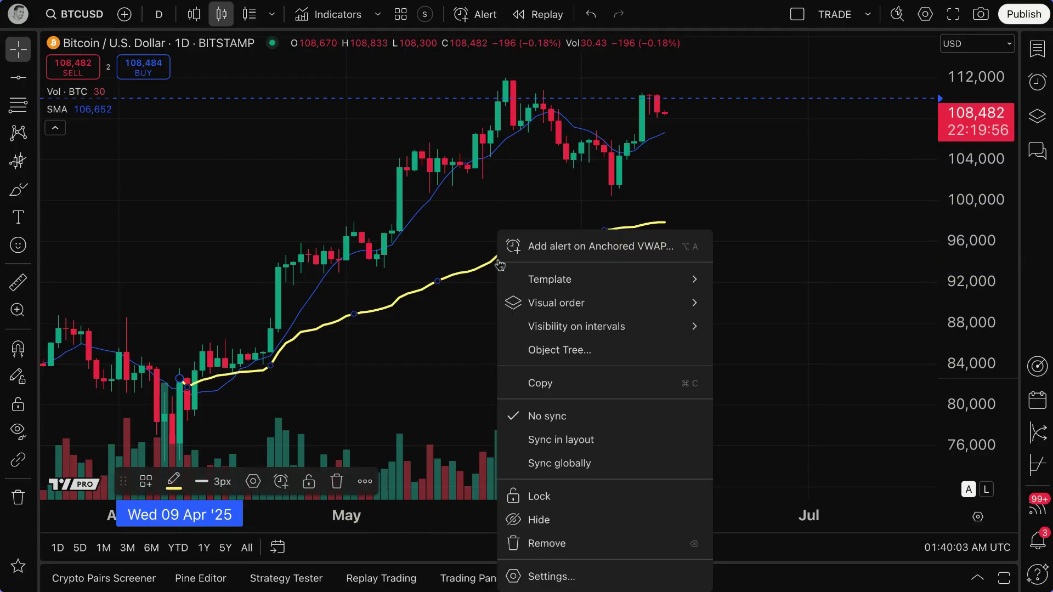
pyautogui.click(556, 246)
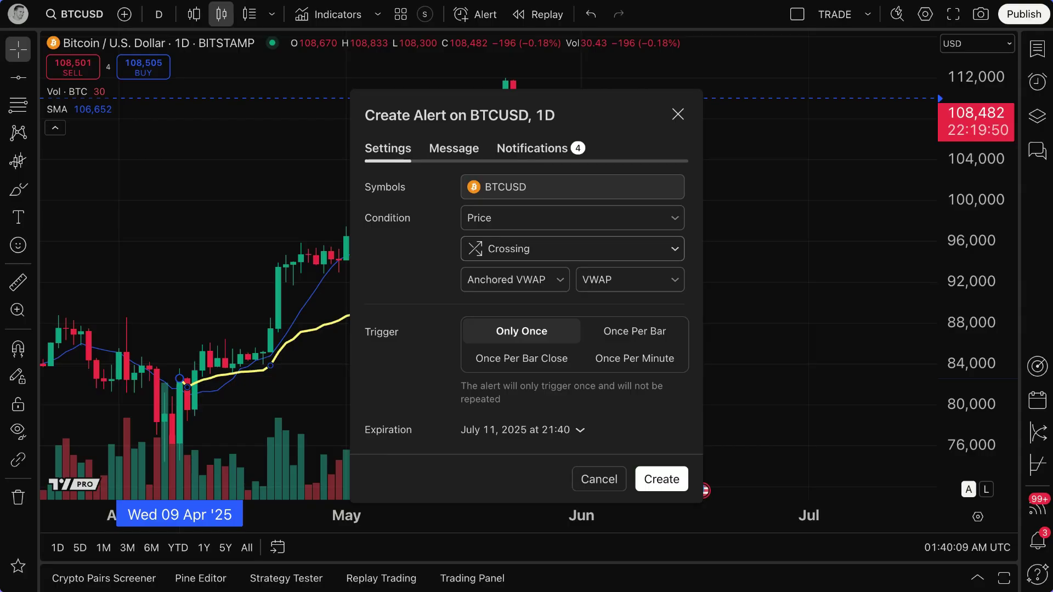
pyautogui.click(677, 114)
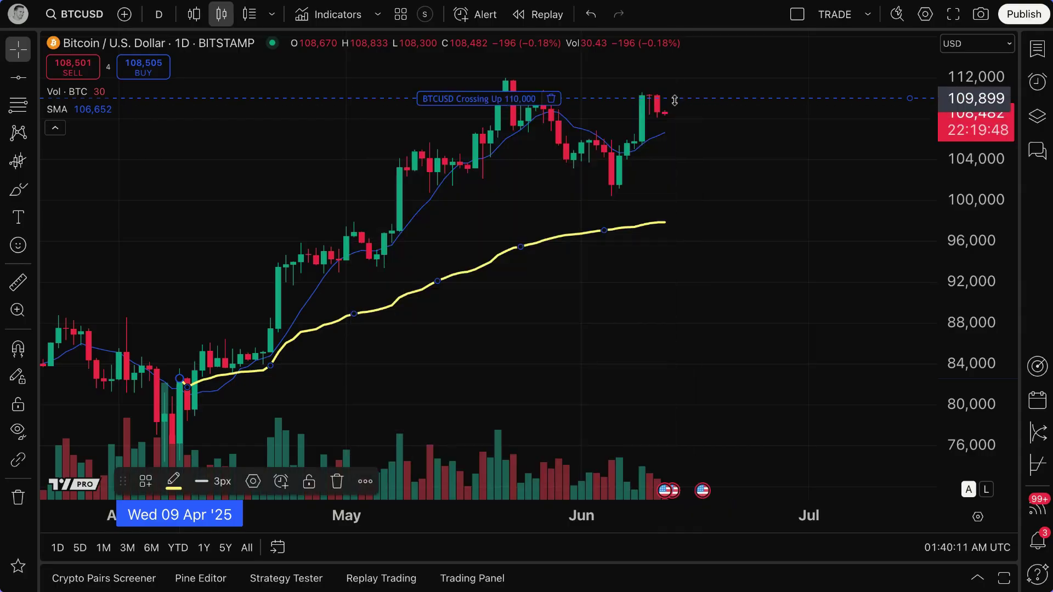
pyautogui.doubleClick(674, 99)
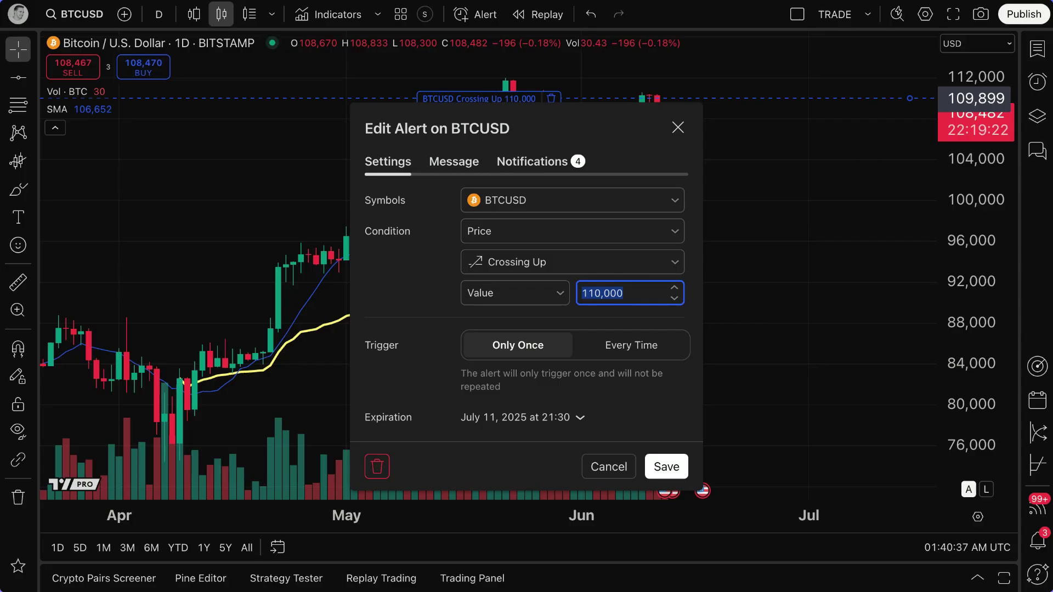
pyautogui.click(682, 136)
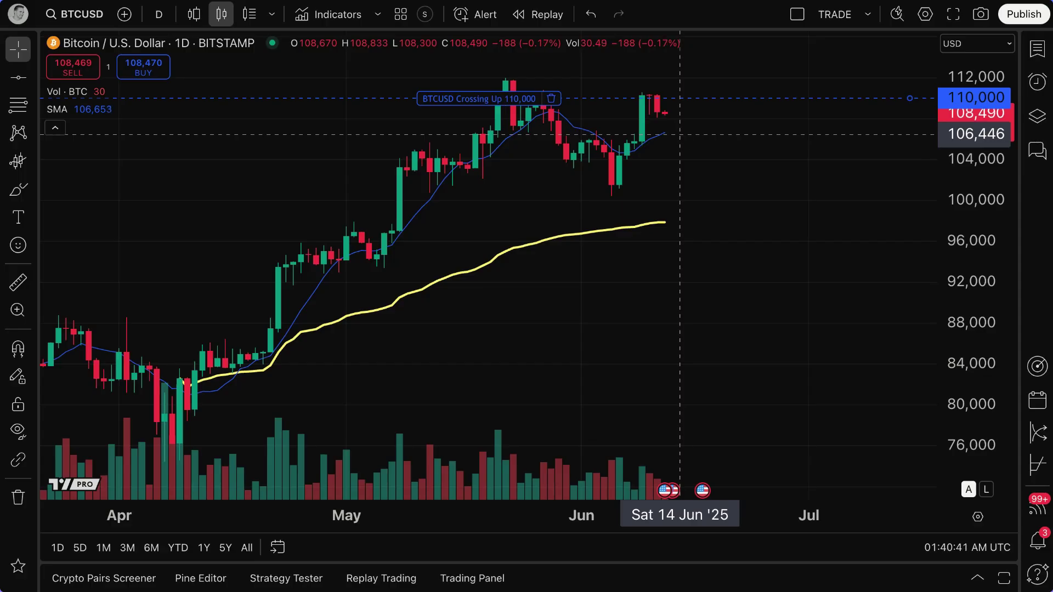